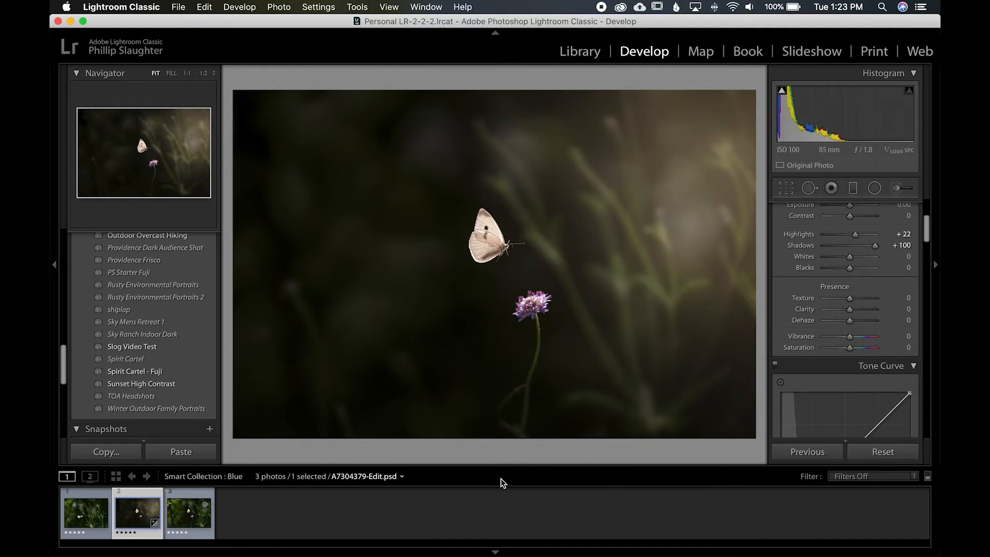
# Step: Compare the edited photo A7304379-Edit.psd with its unedited original A7304379.ARW
pyautogui.click(198, 521)
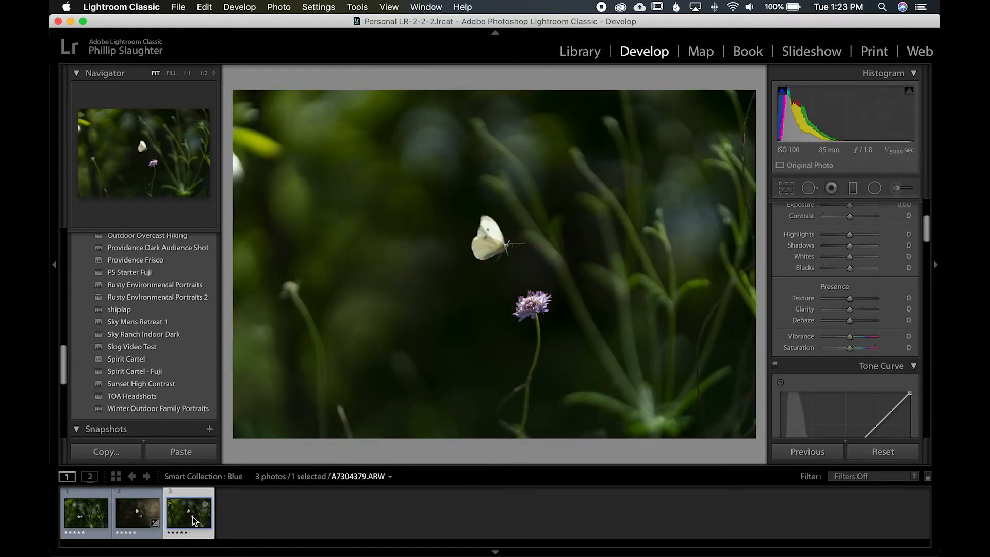
pyautogui.click(145, 516)
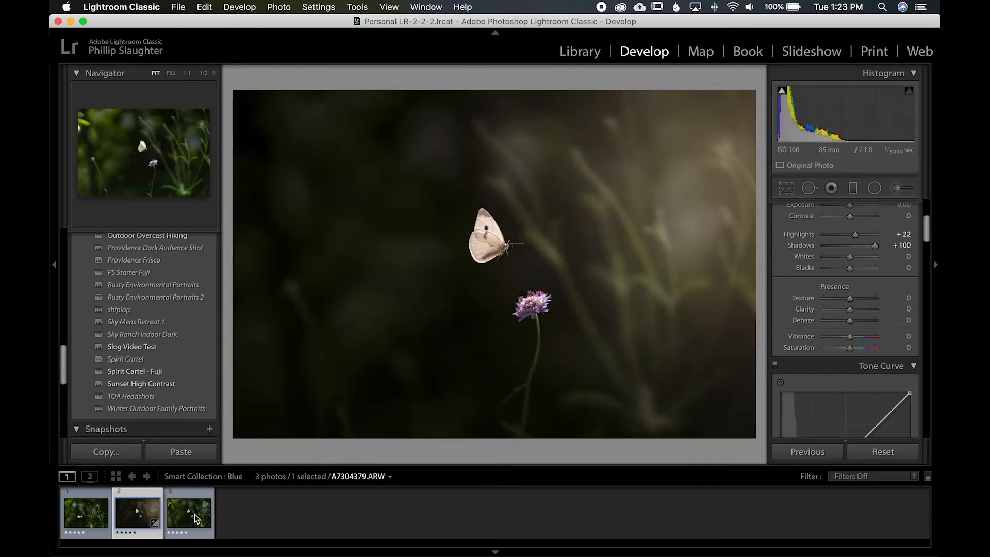
pyautogui.click(196, 518)
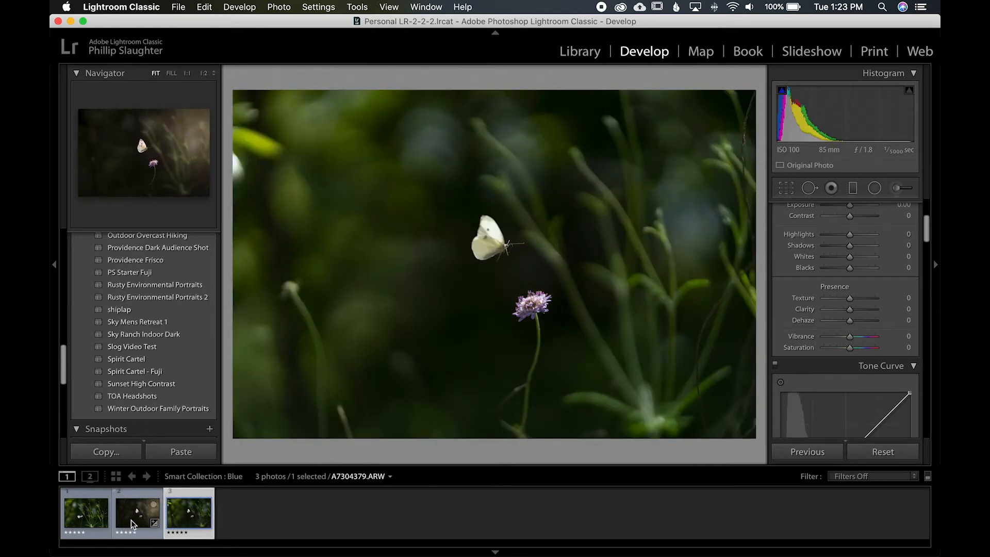
pyautogui.click(133, 524)
pyautogui.click(197, 519)
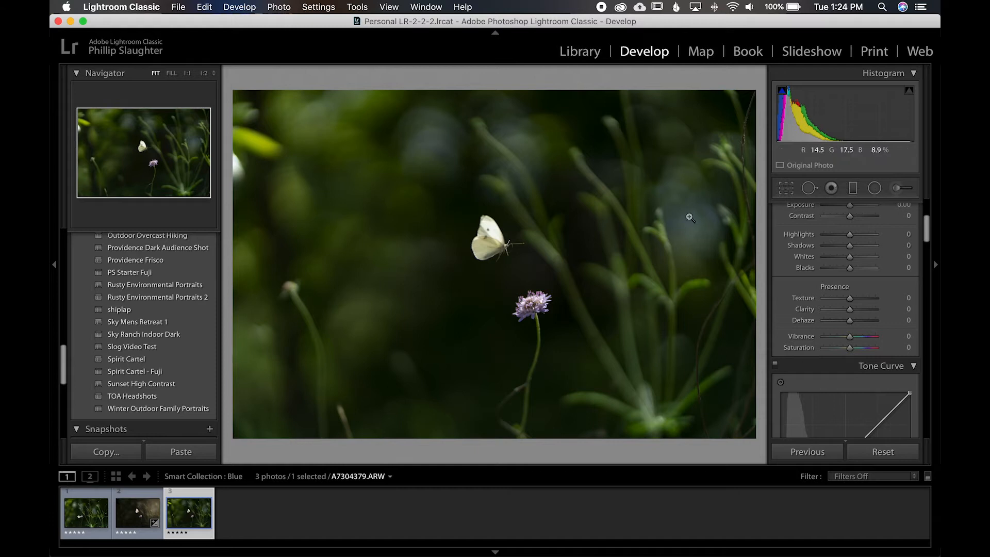
pyautogui.click(130, 514)
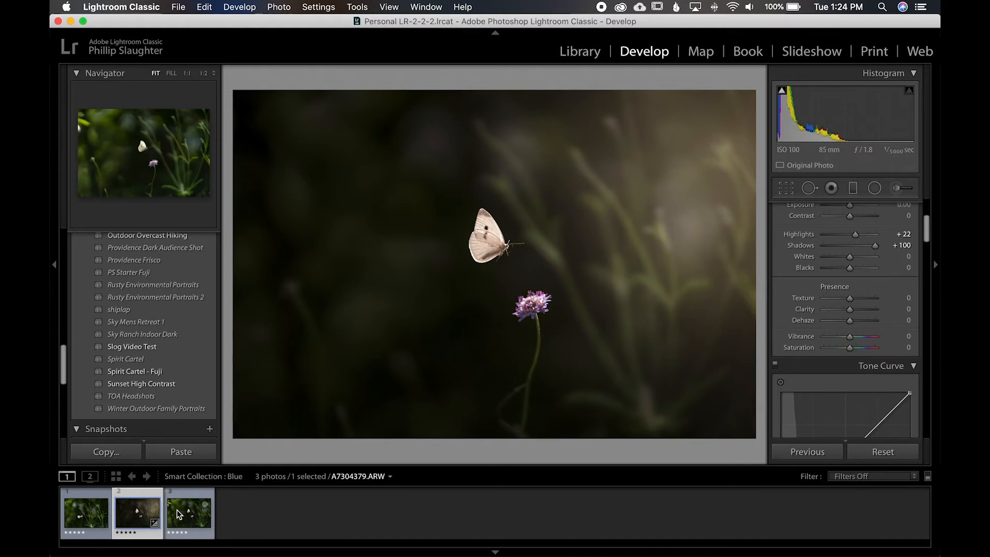
# Step: Inspect the butterfly in A7304376.ARW at 1:1, and return to the full view of A7304379-Edit.psd
pyautogui.click(74, 523)
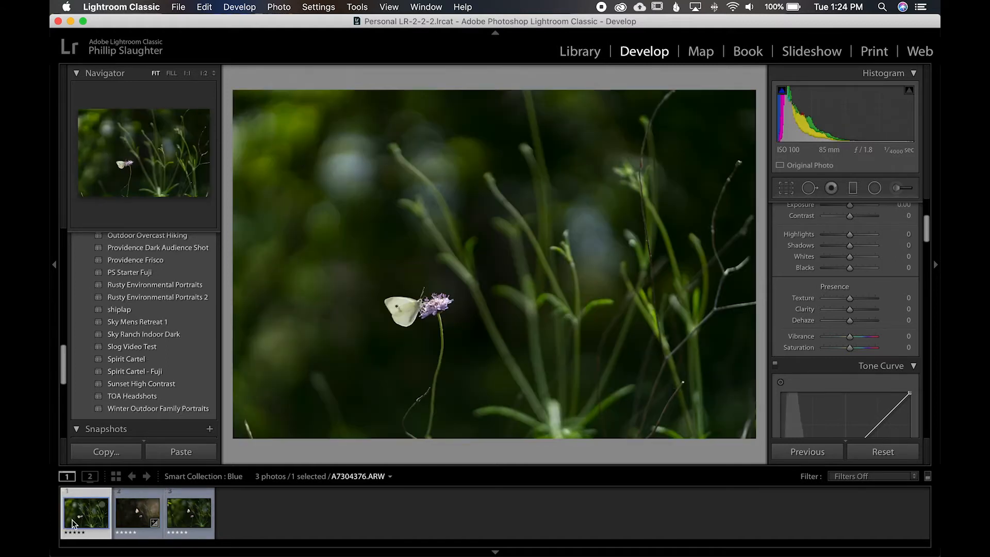
pyautogui.click(410, 308)
pyautogui.moveTo(406, 321); pyautogui.dragTo(461, 254)
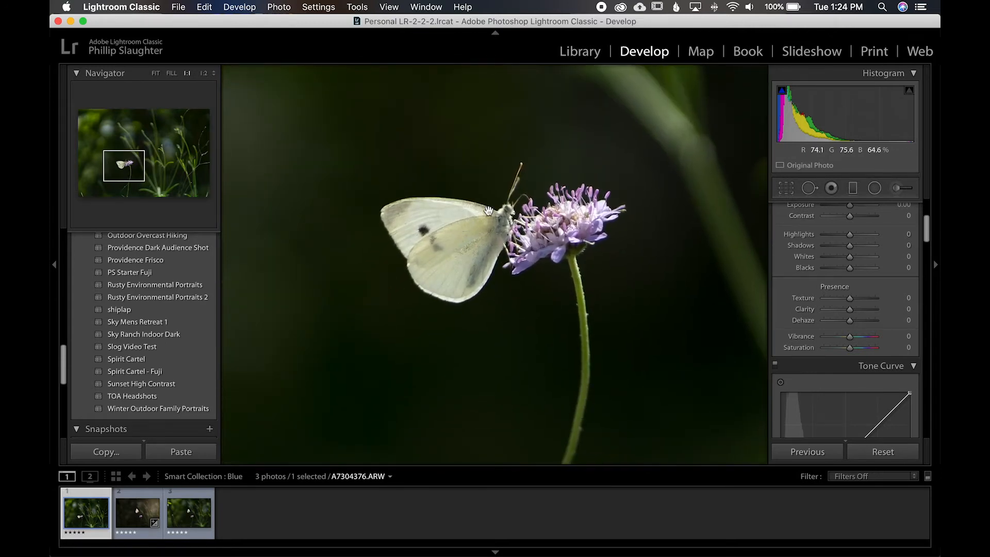
pyautogui.click(192, 518)
pyautogui.click(138, 516)
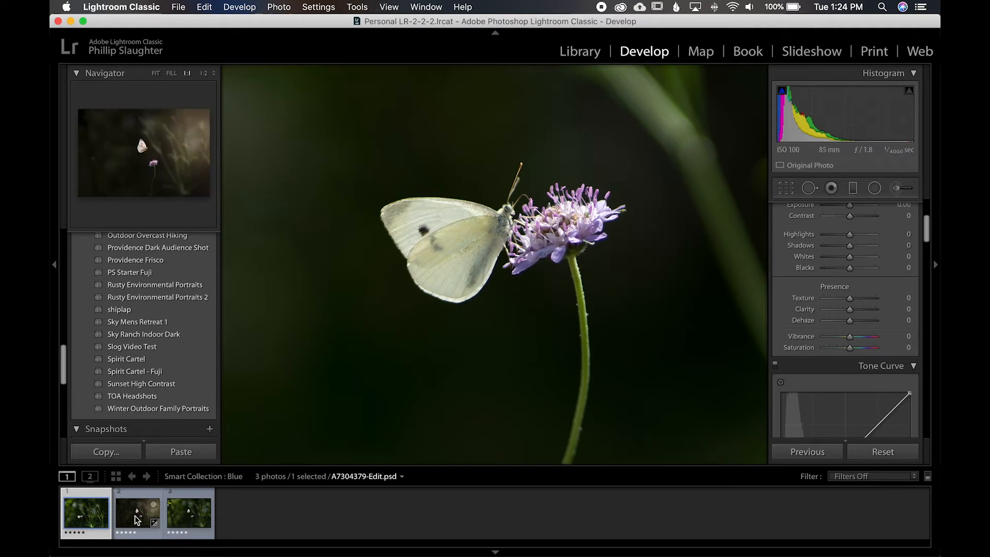
pyautogui.click(433, 274)
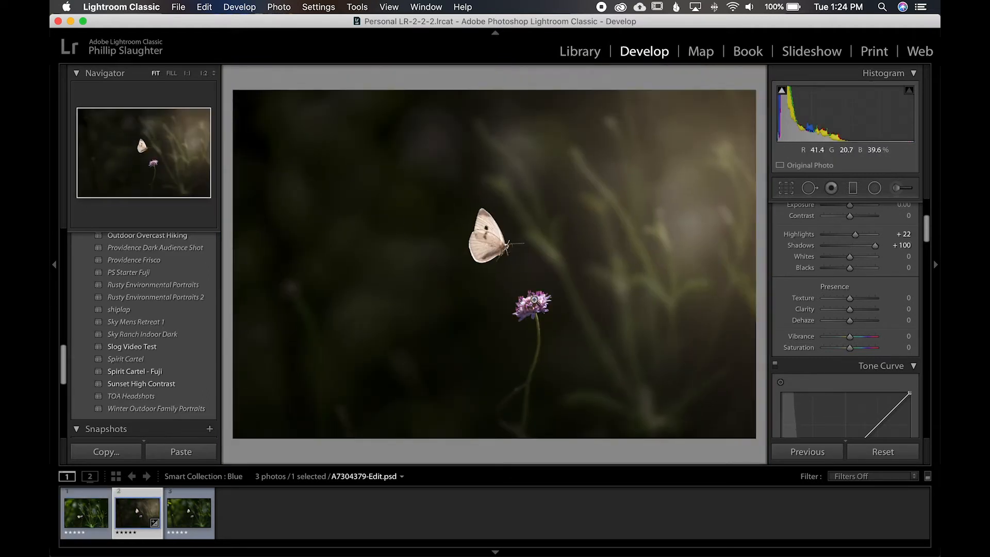
# Step: Inspect the flying butterfly and the flower in A7304379.ARW at 1:1, and return to the full view
pyautogui.click(191, 525)
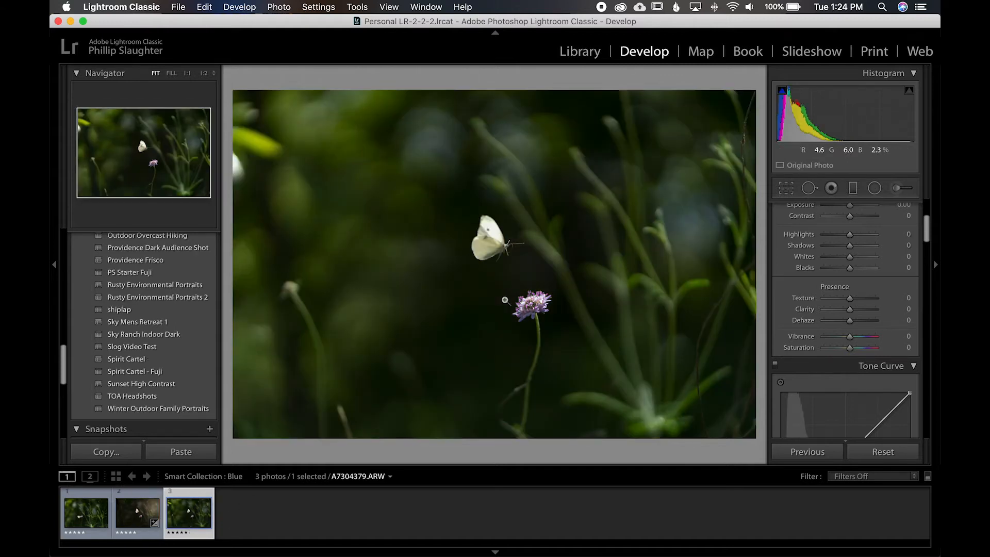
pyautogui.click(500, 245)
pyautogui.scroll(-5, 612, 387)
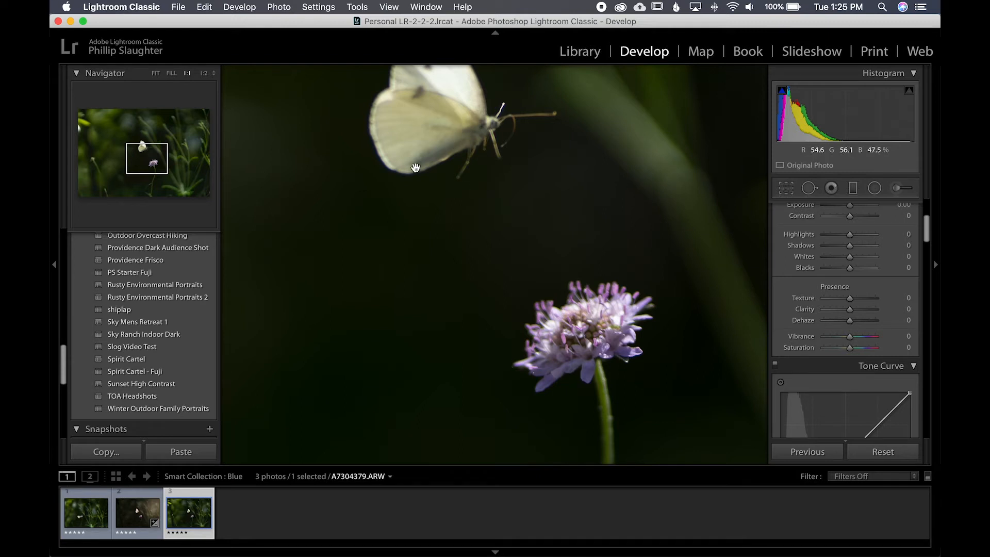
pyautogui.moveTo(448, 135); pyautogui.dragTo(456, 247)
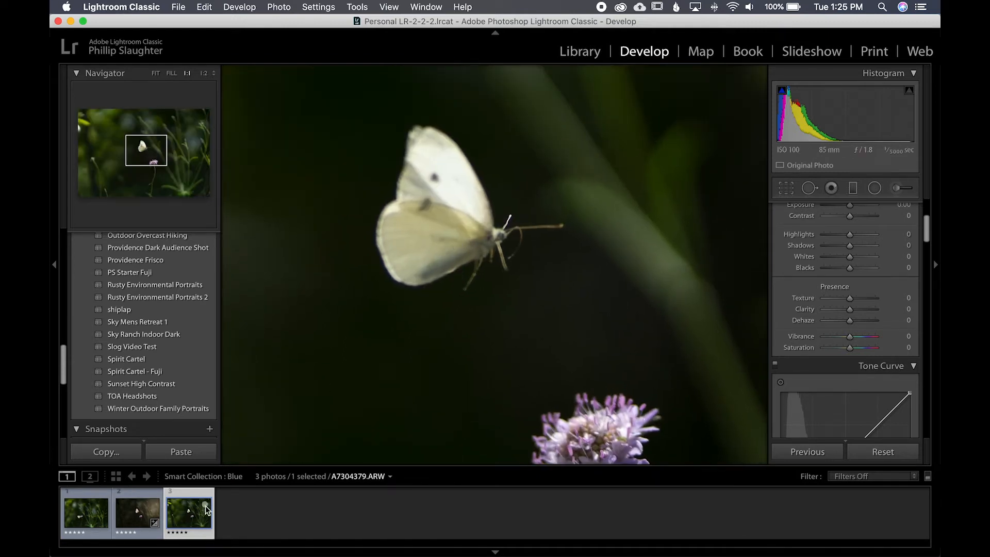
pyautogui.click(490, 306)
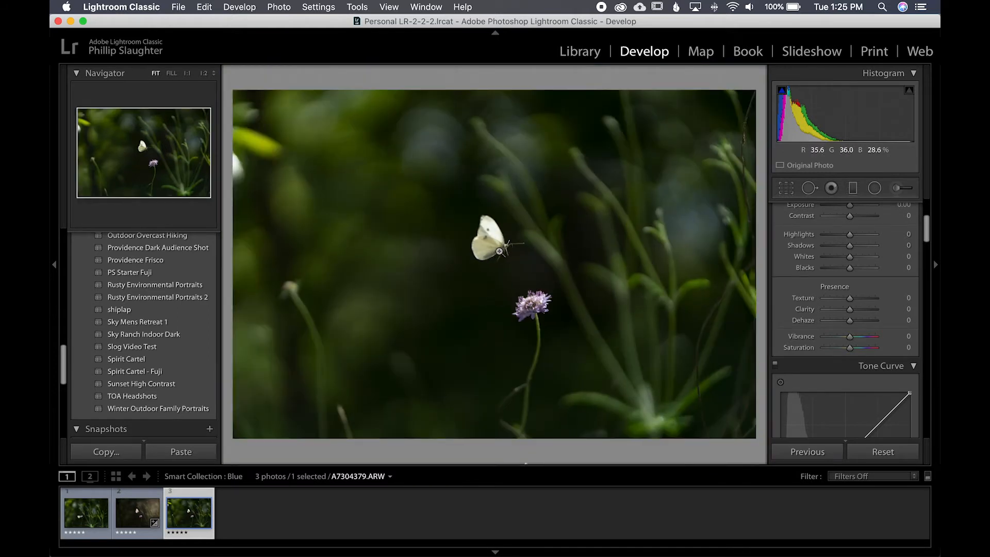
# Step: Examine the butterfly's wing detail in A7304376.ARW at 2:1 magnification, and return to the full view
pyautogui.click(140, 520)
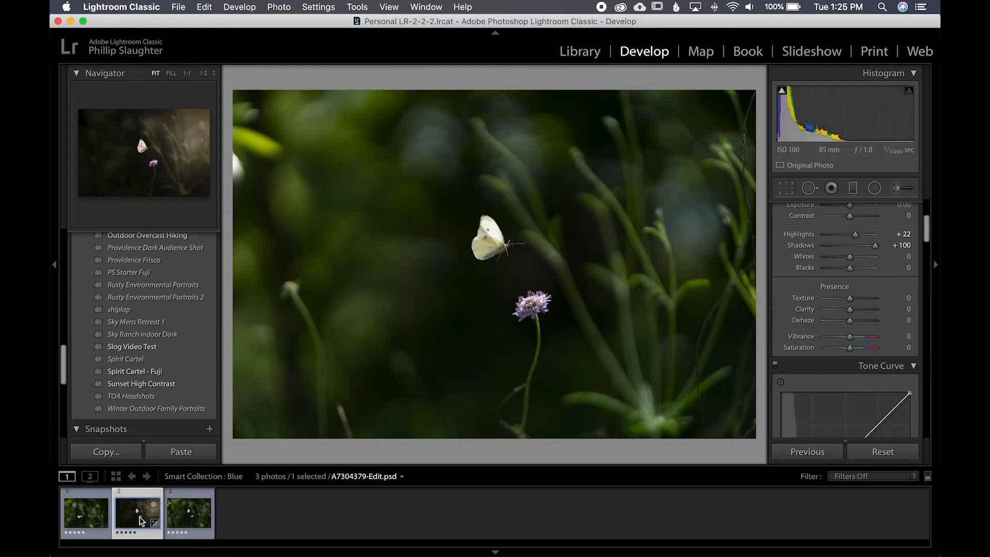
pyautogui.click(79, 518)
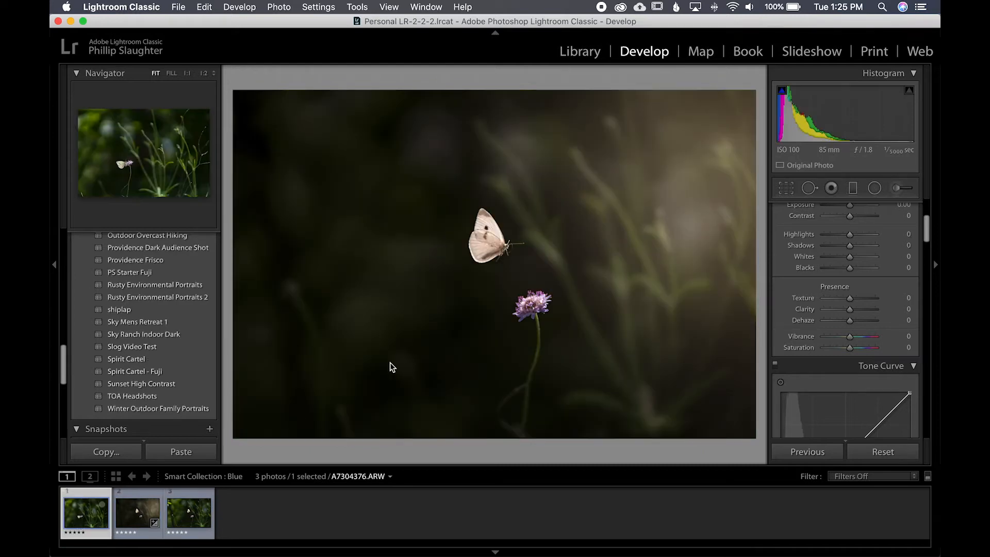
pyautogui.click(393, 305)
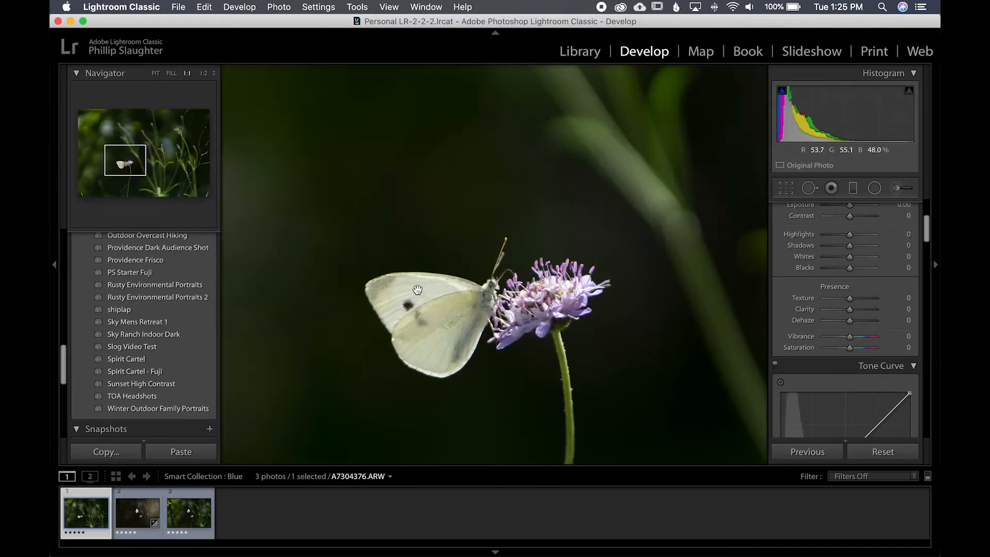
pyautogui.click(203, 74)
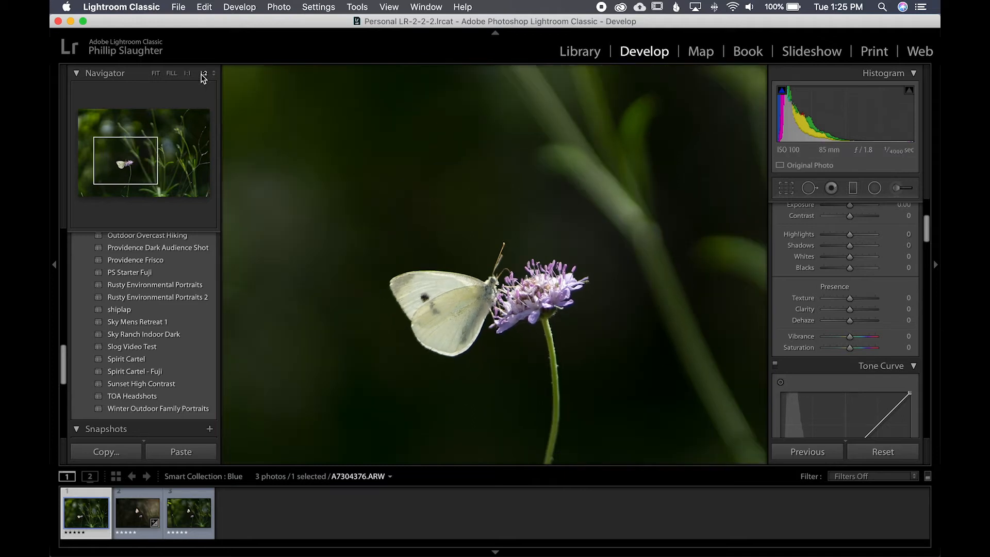
pyautogui.click(212, 74)
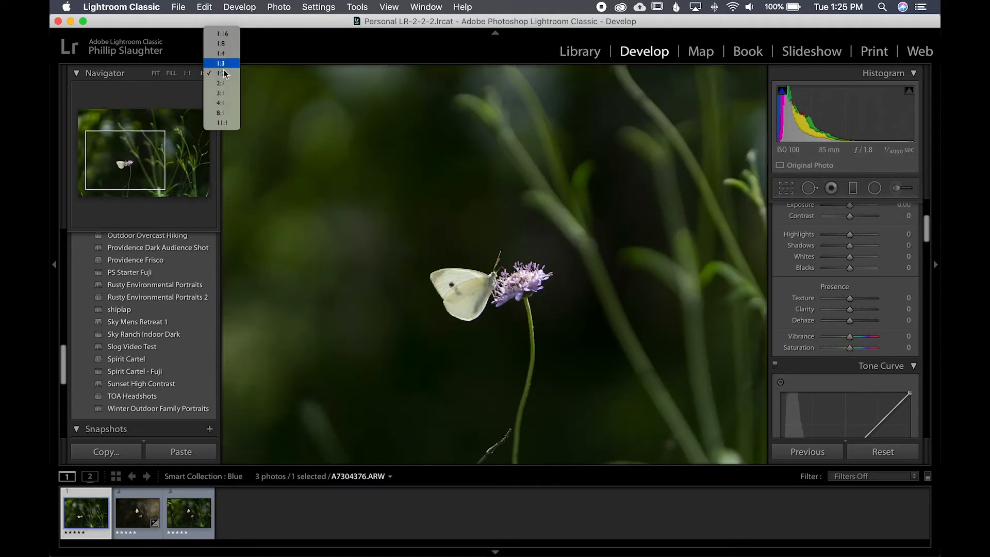
pyautogui.click(222, 83)
pyautogui.moveTo(468, 280); pyautogui.dragTo(505, 171)
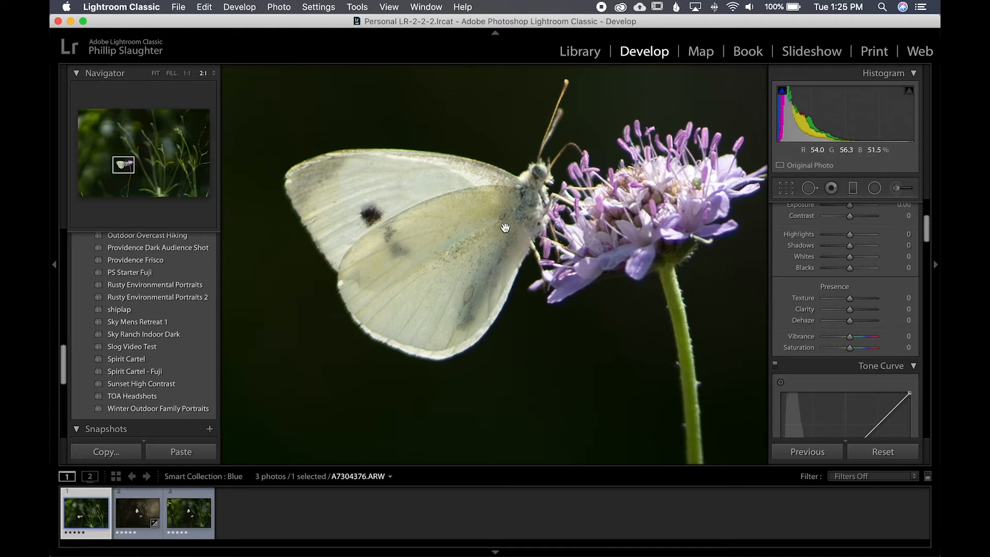
pyautogui.click(483, 208)
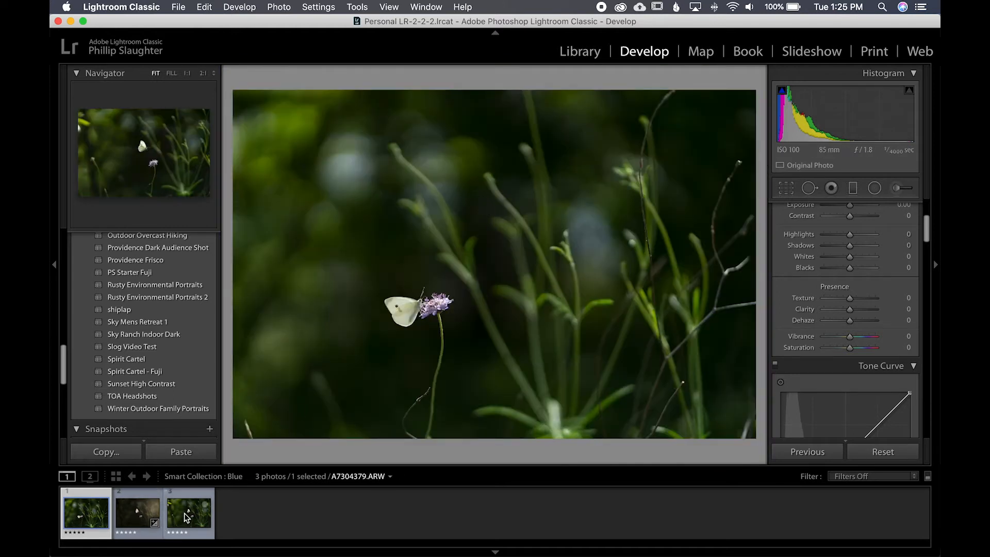
# Step: Open the unedited photo A7304379.ARW in Adobe Photoshop 2020 for editing
pyautogui.click(186, 517)
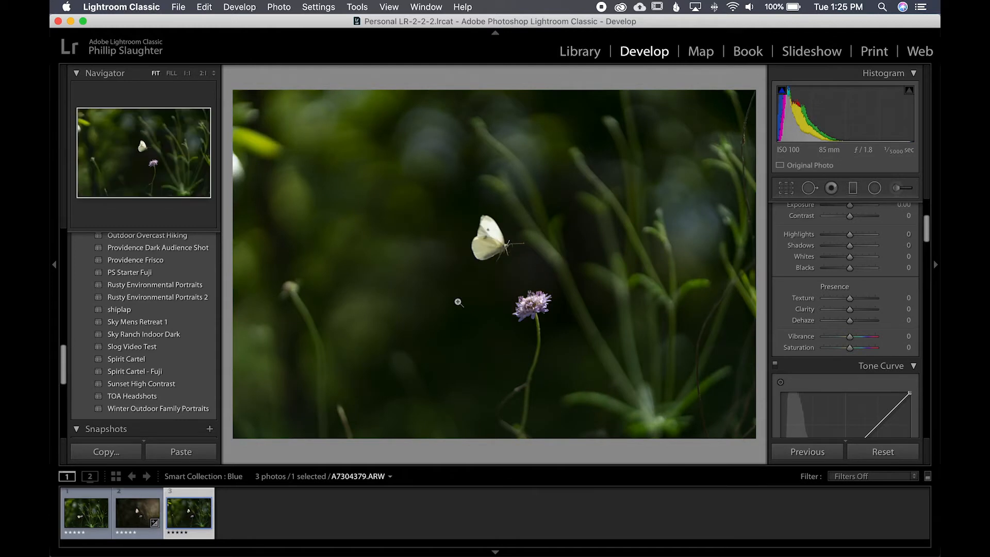
pyautogui.click(137, 512)
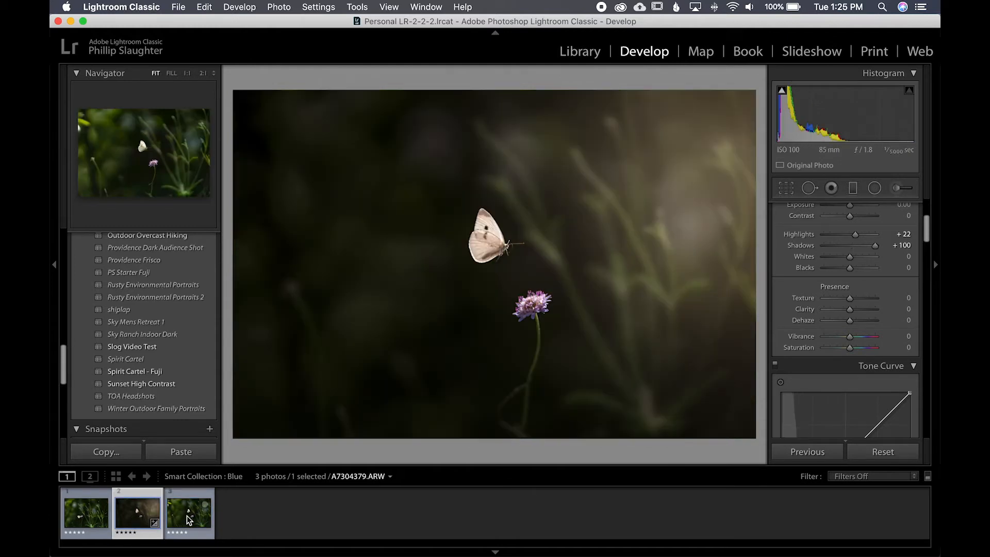
pyautogui.click(190, 519)
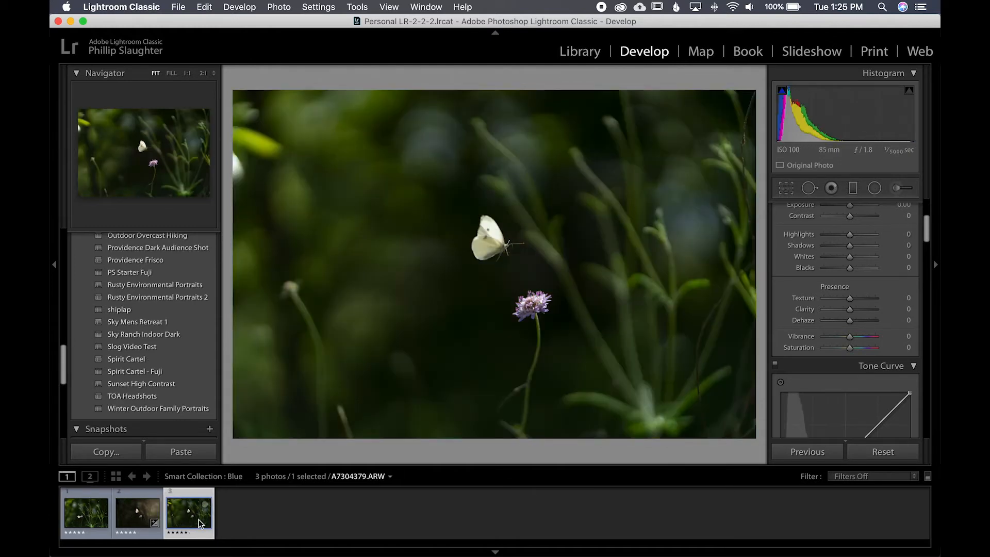
pyautogui.rightClick(192, 514)
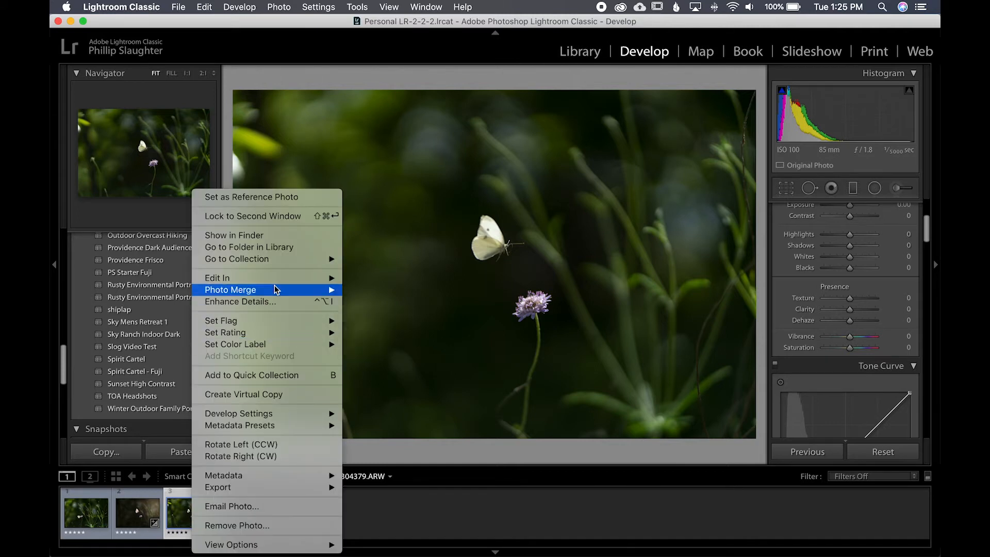
pyautogui.moveTo(311, 278)
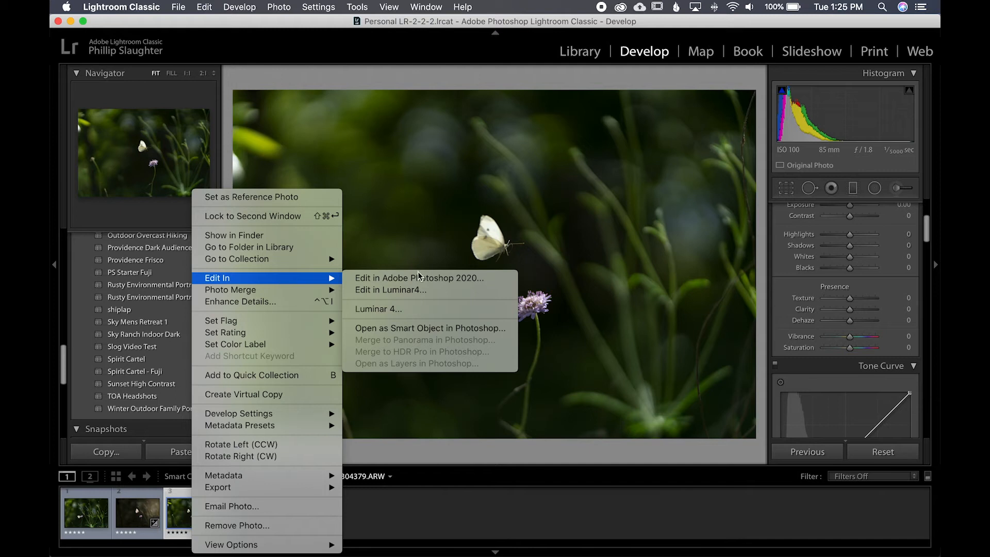
pyautogui.click(441, 277)
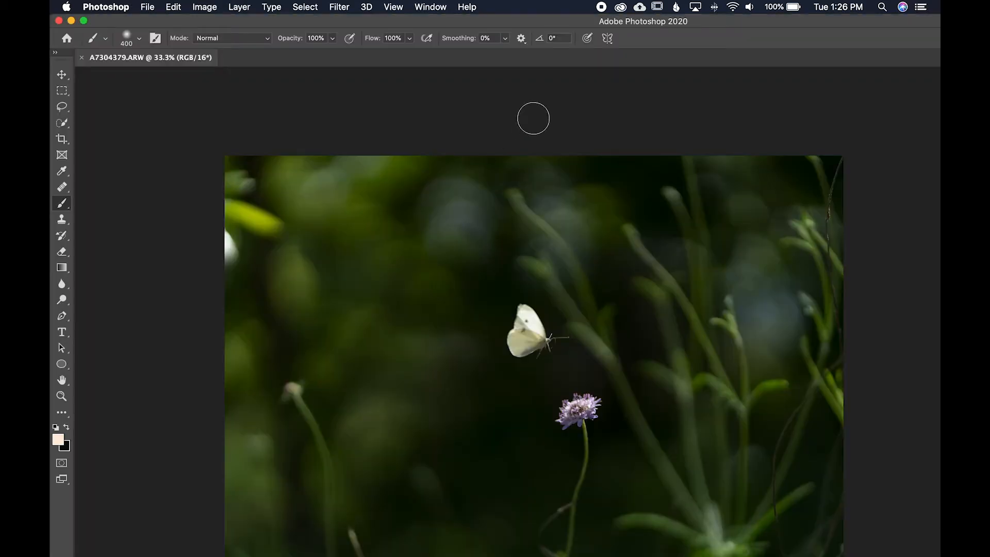
pyautogui.doubleClick(552, 28)
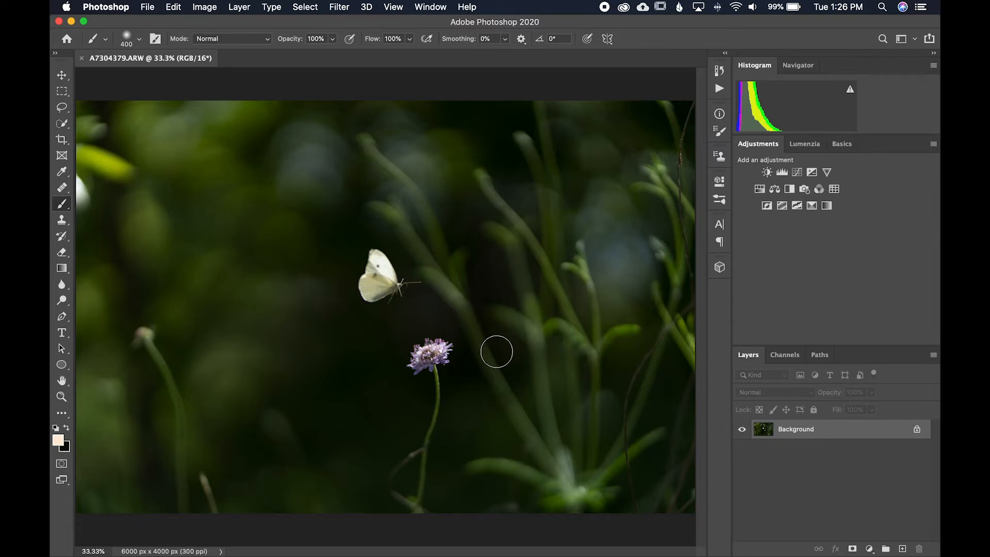
# Step: Run the Wildflowers in Boots action from the PS Actions set and delete its Gray Textured Vignette Dark layer
pyautogui.press('v')
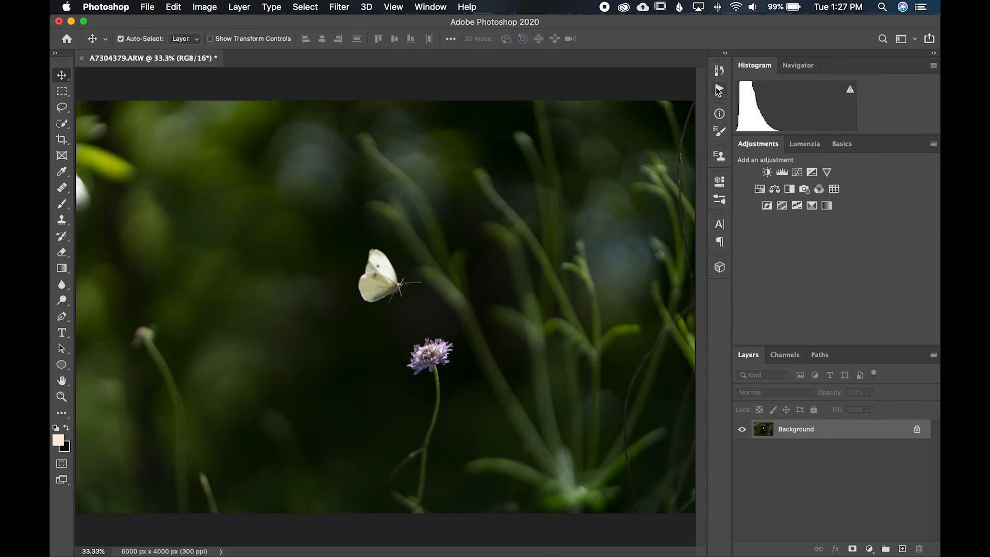
pyautogui.click(720, 91)
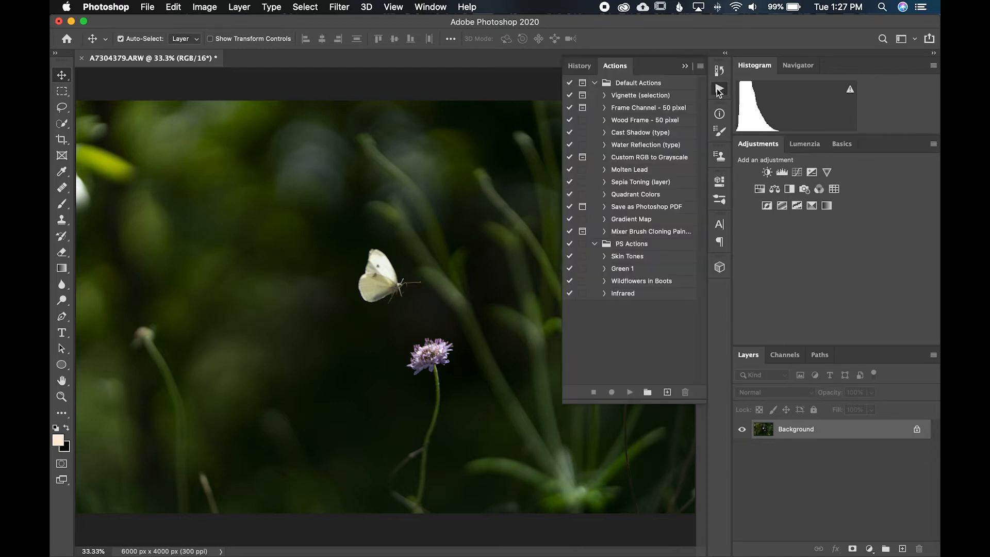
pyautogui.click(645, 283)
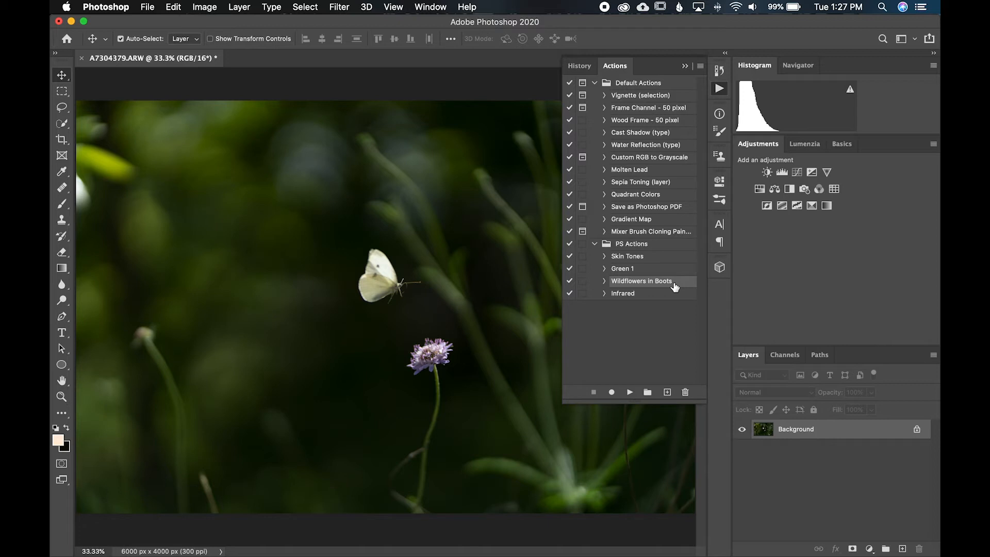
pyautogui.click(631, 393)
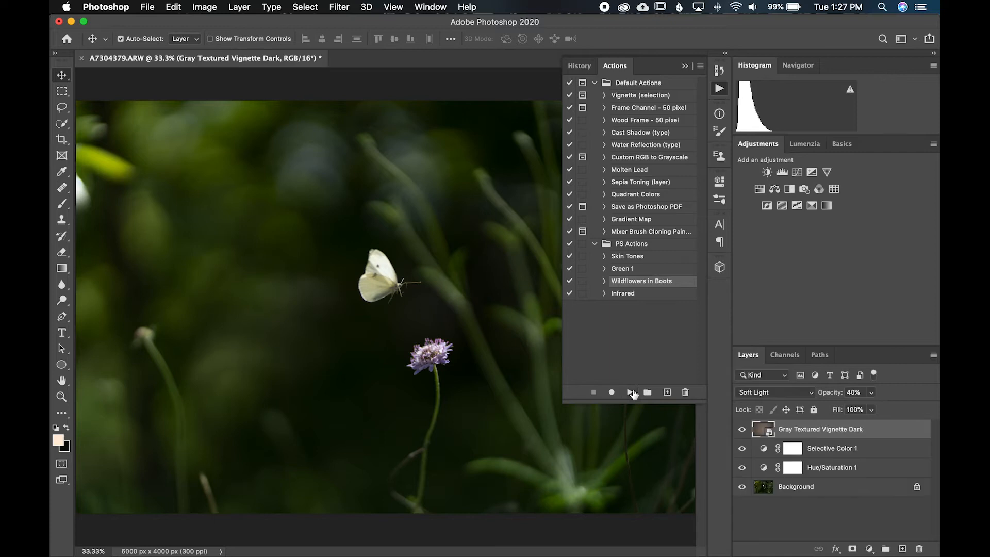
pyautogui.click(724, 89)
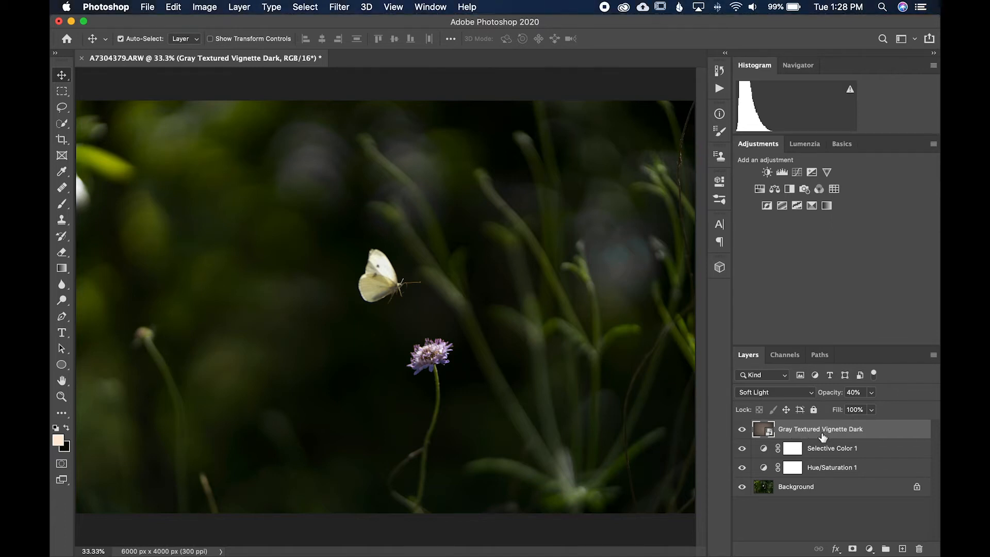
pyautogui.press('BackSpace')
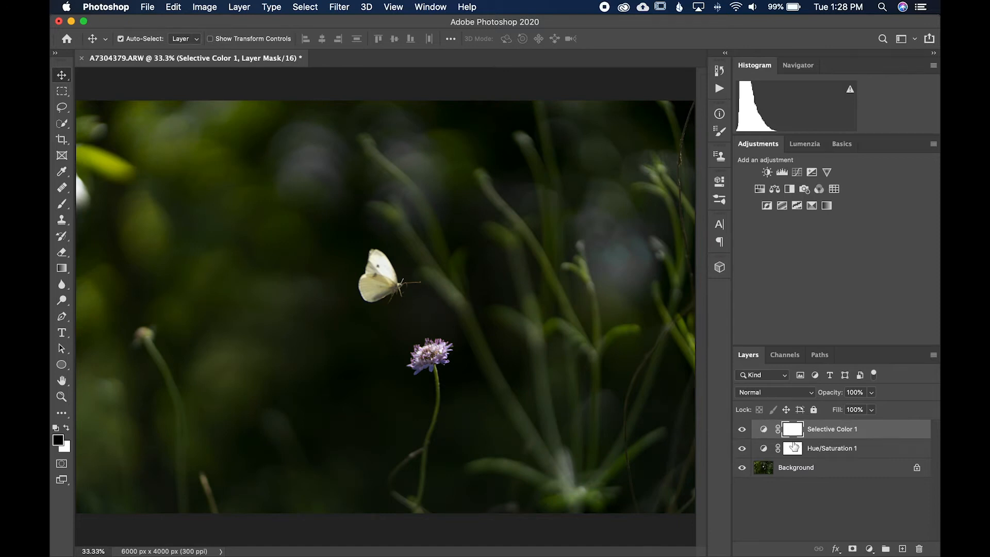
# Step: Hide the Selective Color 1 and Hue/Saturation 1 adjustment layers
pyautogui.click(843, 449)
pyautogui.click(742, 429)
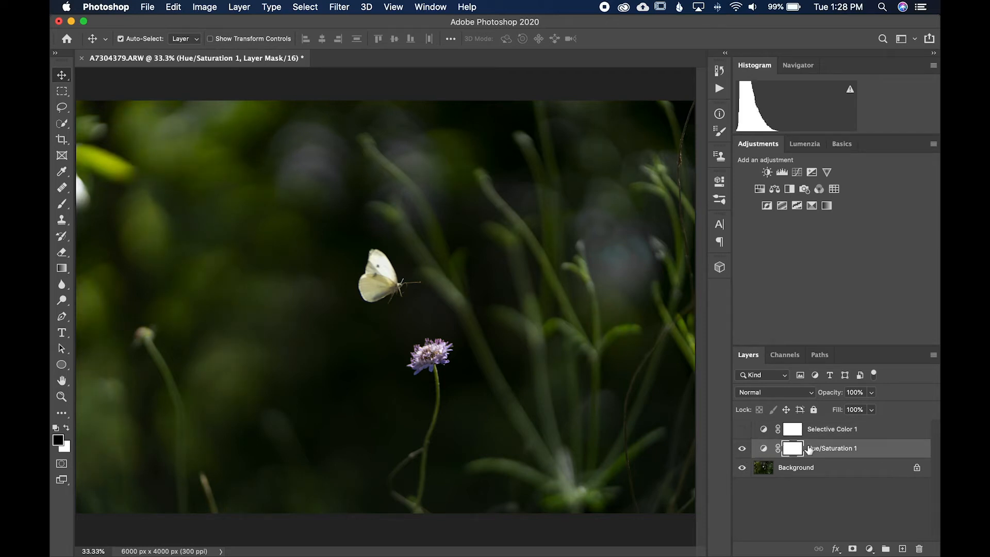
pyautogui.click(742, 449)
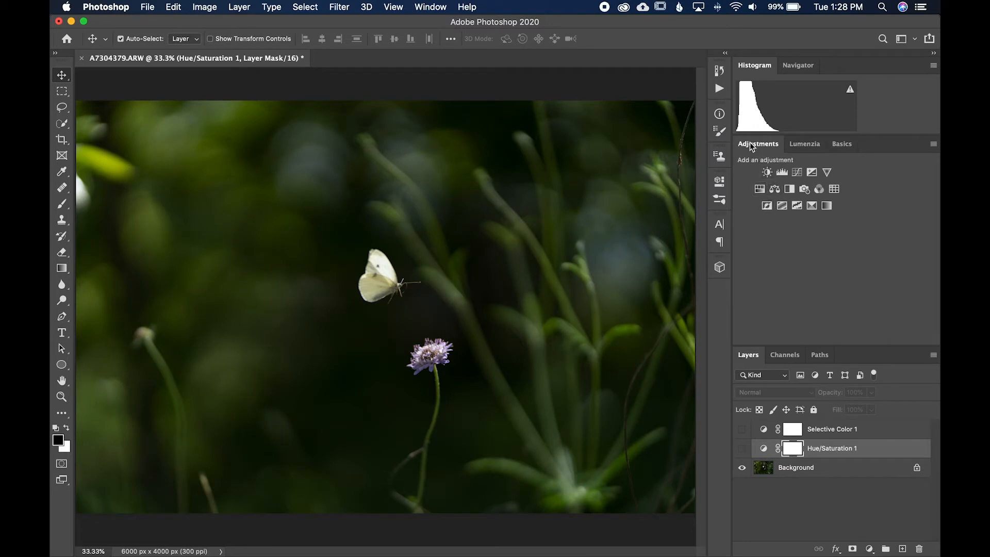
# Step: Try a new Hue/Saturation adjustment layer with different Master saturation amounts up to +64, and delete the layer
pyautogui.click(760, 189)
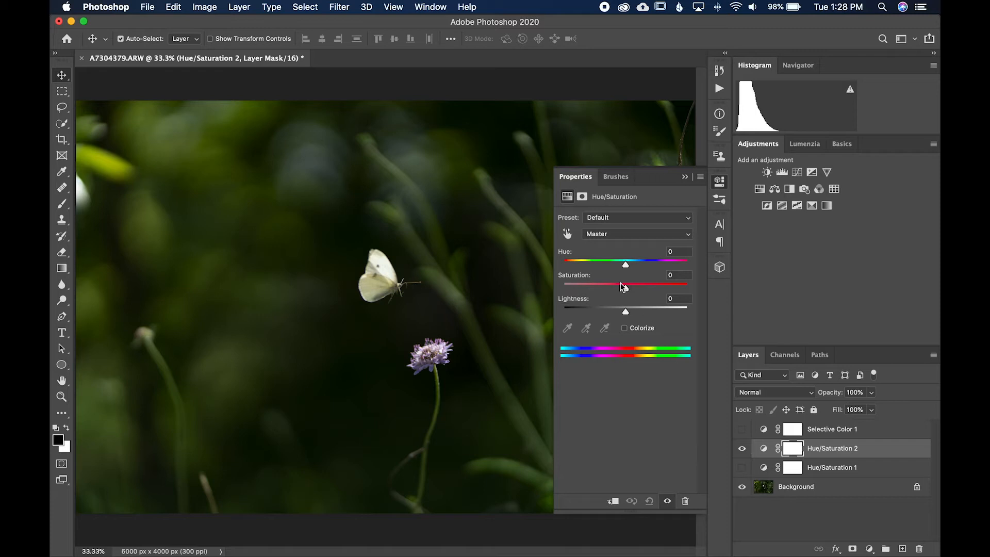
pyautogui.moveTo(625, 288); pyautogui.dragTo(665, 288)
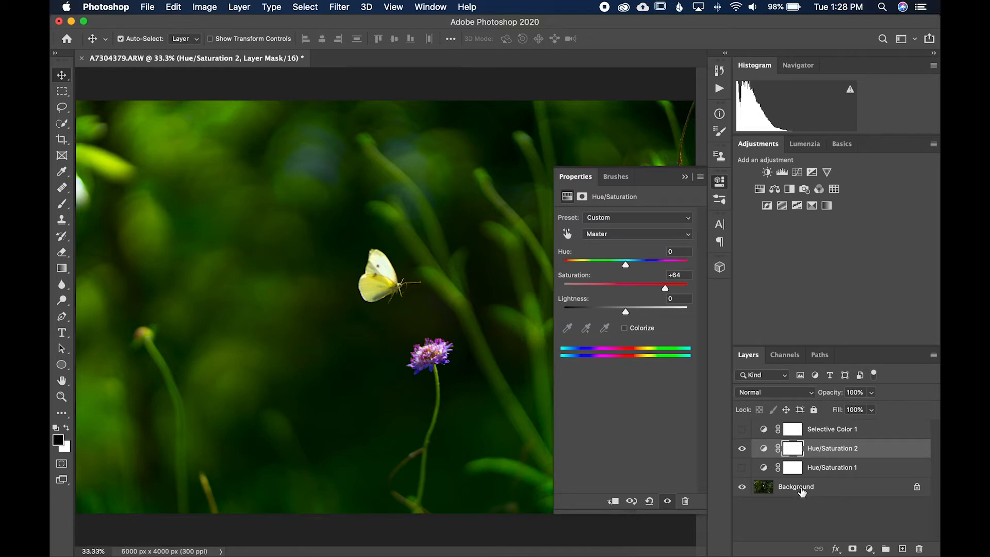
pyautogui.click(802, 492)
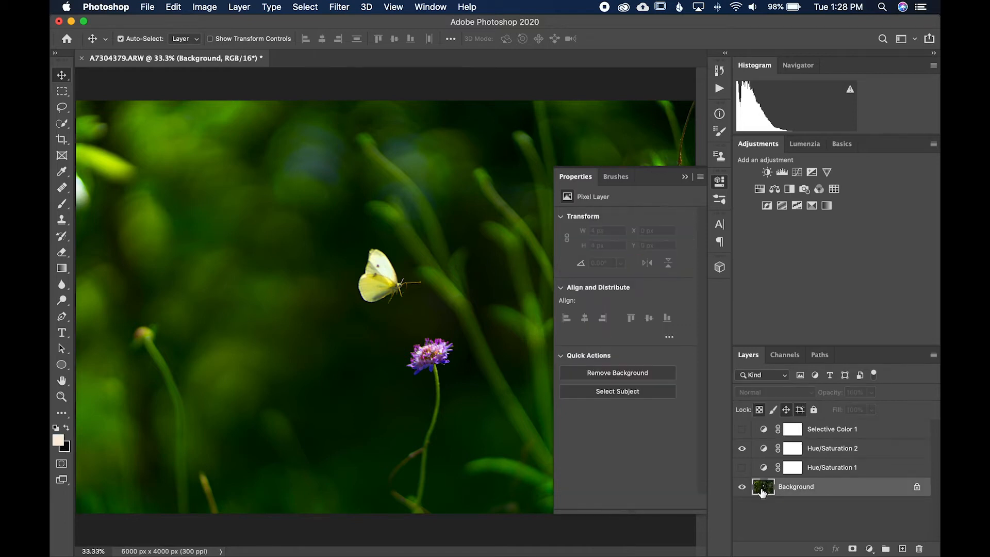
pyautogui.click(830, 451)
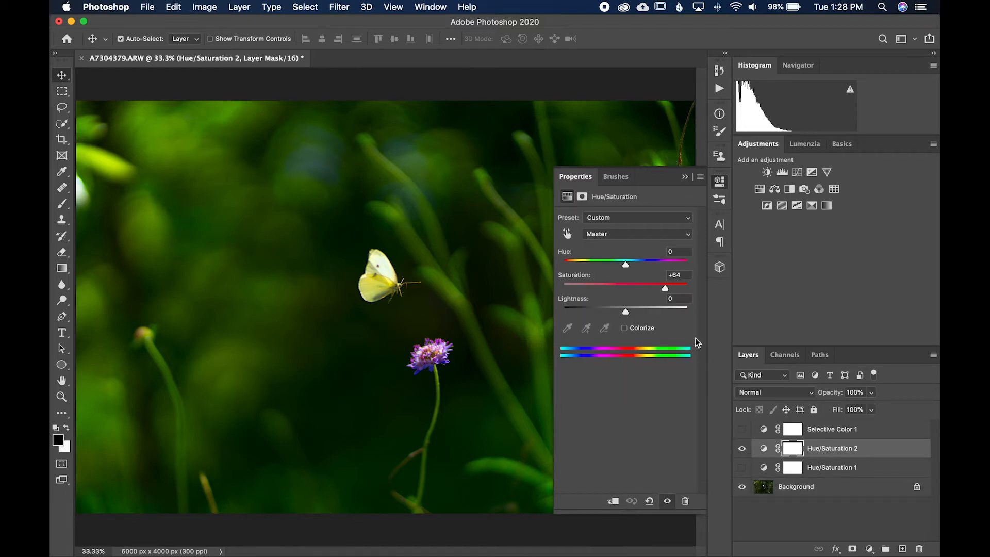
pyautogui.moveTo(635, 287)
pyautogui.mouseDown()
pyautogui.moveTo(575, 288)
pyautogui.moveTo(663, 289)
pyautogui.moveTo(628, 287)
pyautogui.mouseUp()
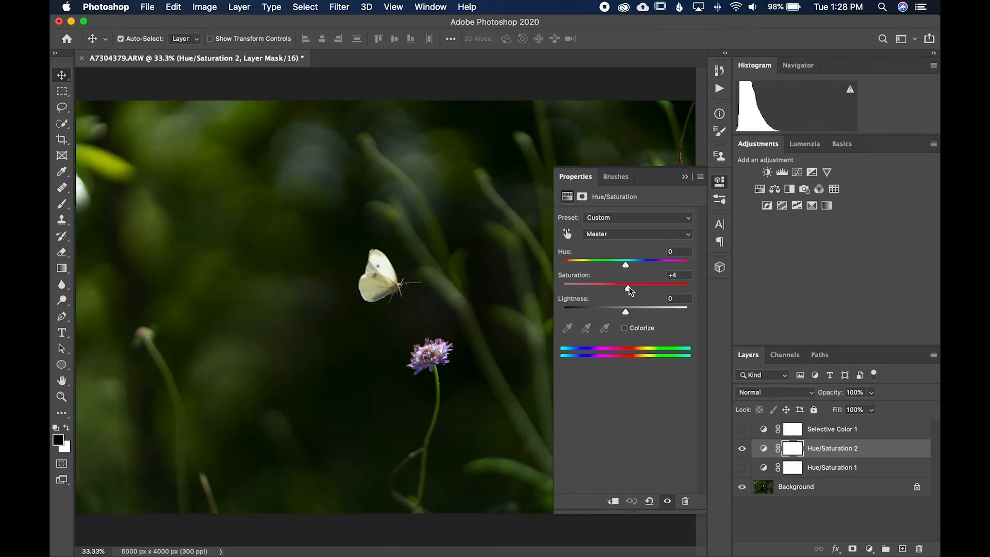
pyautogui.click(725, 186)
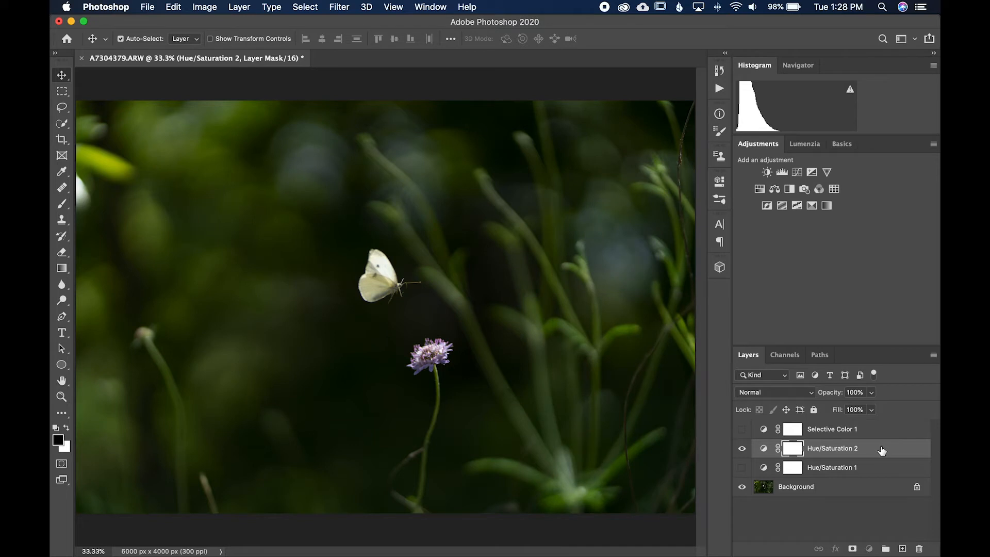
pyautogui.press('BackSpace')
# Step: Turn on the Hue/Saturation 1 layer's visibility and open its adjustment settings
pyautogui.click(741, 448)
pyautogui.click(860, 449)
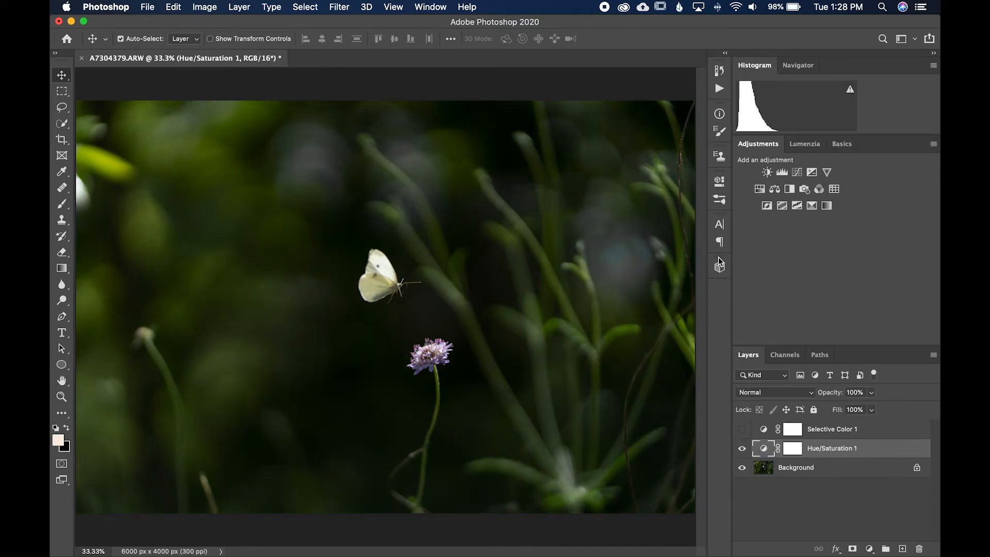
pyautogui.click(718, 179)
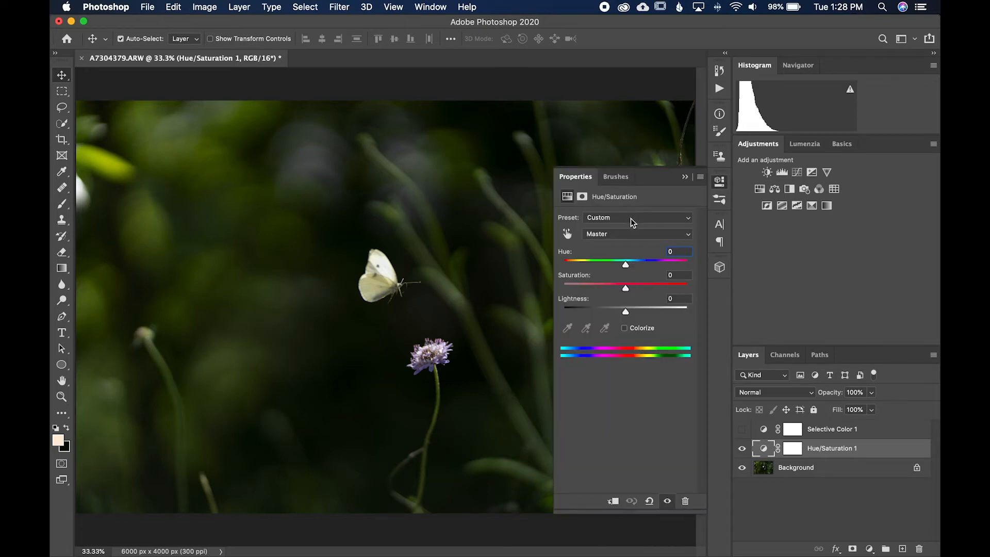
# Step: Review the Reds, Yellows and Greens settings of the Hue/Saturation 1 adjustment
pyautogui.click(629, 231)
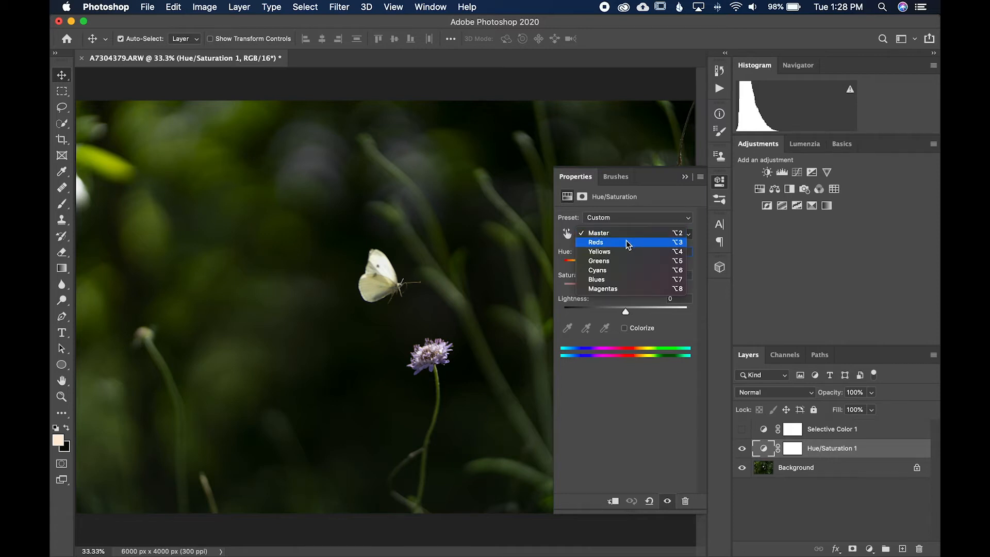
pyautogui.click(628, 242)
pyautogui.moveTo(632, 288); pyautogui.dragTo(634, 288)
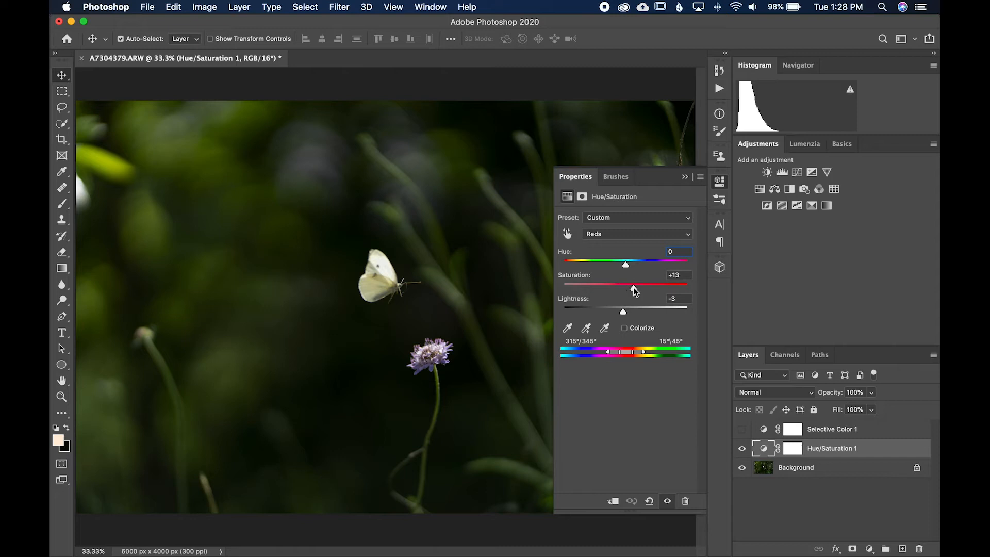
pyautogui.click(633, 235)
pyautogui.click(633, 245)
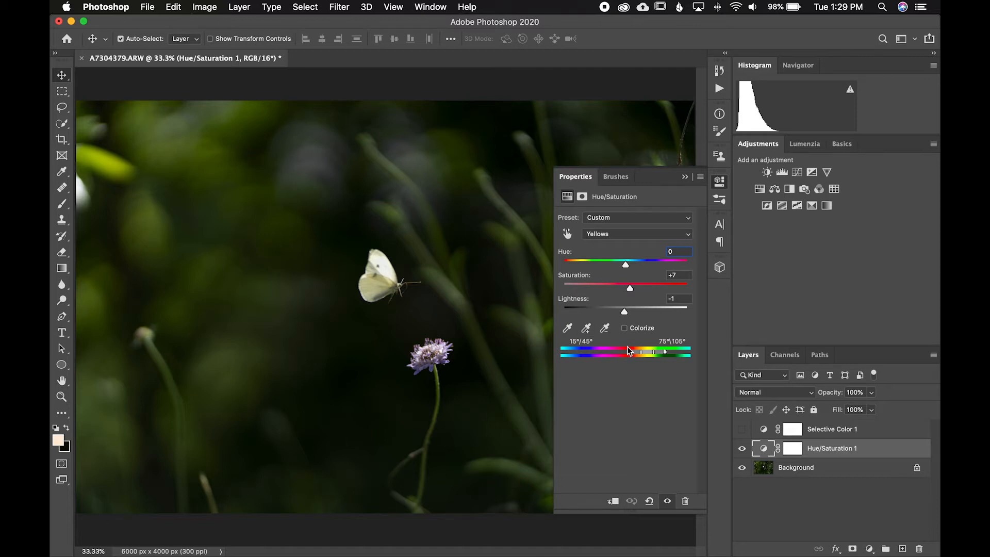
pyautogui.click(647, 241)
pyautogui.click(642, 242)
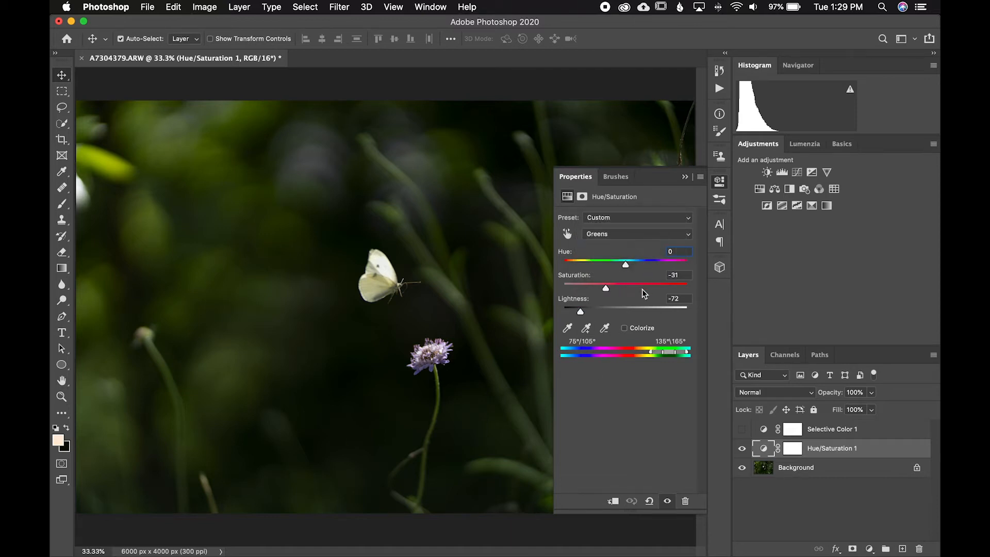
# Step: Try different Saturation and Lightness amounts for the Greens in Hue/Saturation 1, and undo both changes
pyautogui.moveTo(608, 290)
pyautogui.mouseDown()
pyautogui.moveTo(638, 292)
pyautogui.moveTo(597, 291)
pyautogui.mouseUp()
pyautogui.press('super+z')
pyautogui.moveTo(580, 311); pyautogui.dragTo(641, 312)
pyautogui.click(592, 314)
pyautogui.press('super+z')
# Step: Review the Cyans, Blues and Magentas settings of Hue/Saturation 1, undoing a test reduction of the Magentas saturation to -32
pyautogui.click(650, 233)
pyautogui.click(645, 240)
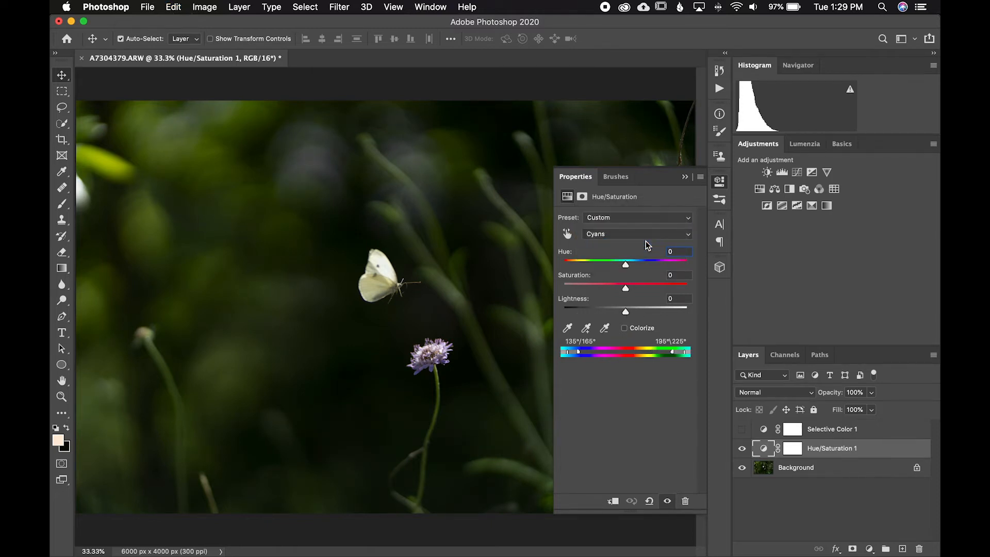
pyautogui.click(646, 238)
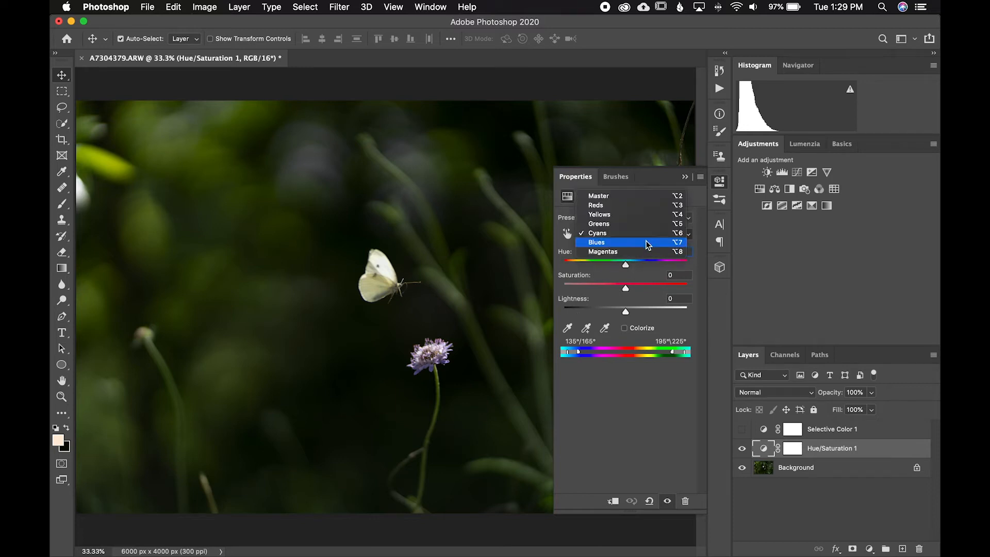
pyautogui.click(646, 241)
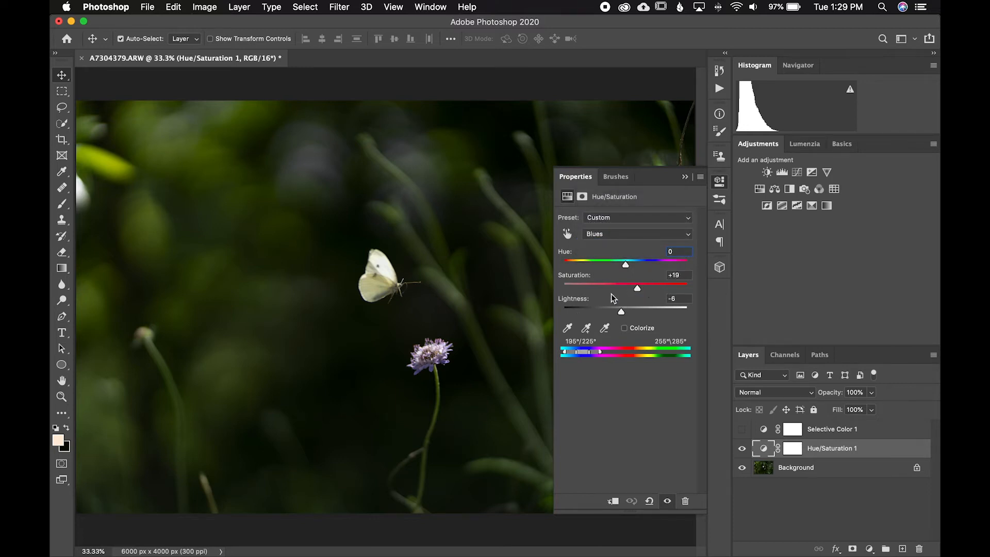
pyautogui.click(639, 243)
pyautogui.click(638, 247)
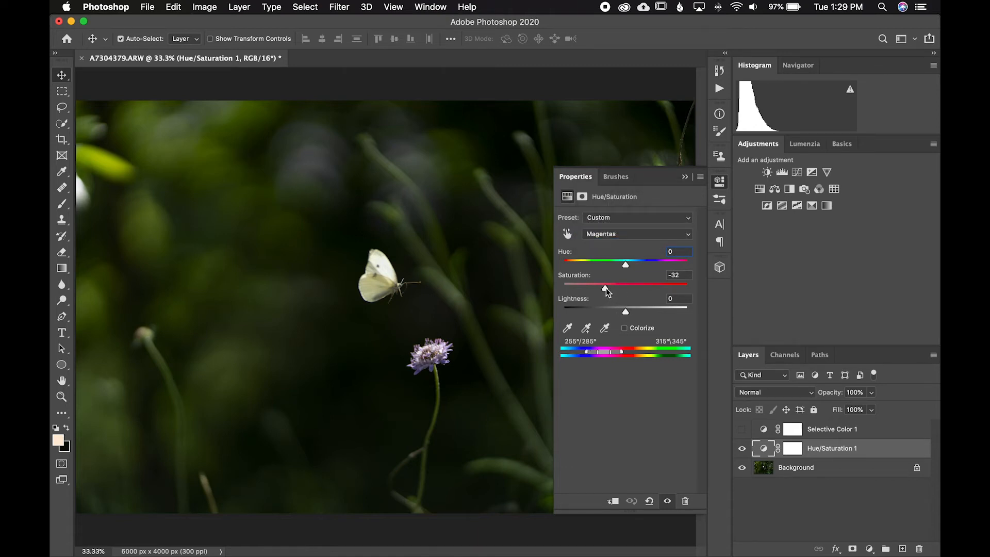
pyautogui.moveTo(625, 288); pyautogui.dragTo(603, 292)
pyautogui.press('super+z')
pyautogui.click(720, 181)
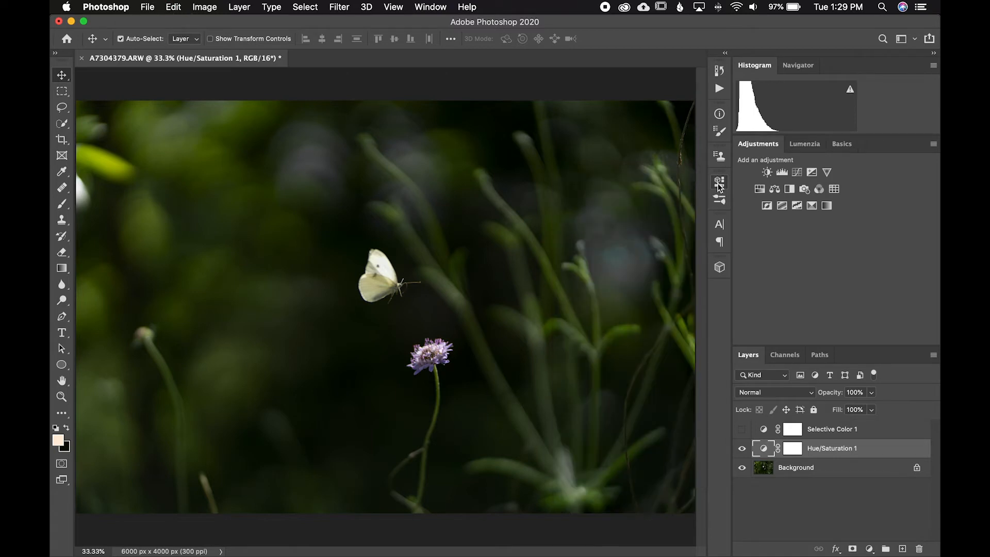
# Step: Turn on the Selective Color 1 layer's visibility and open its adjustment settings
pyautogui.click(742, 430)
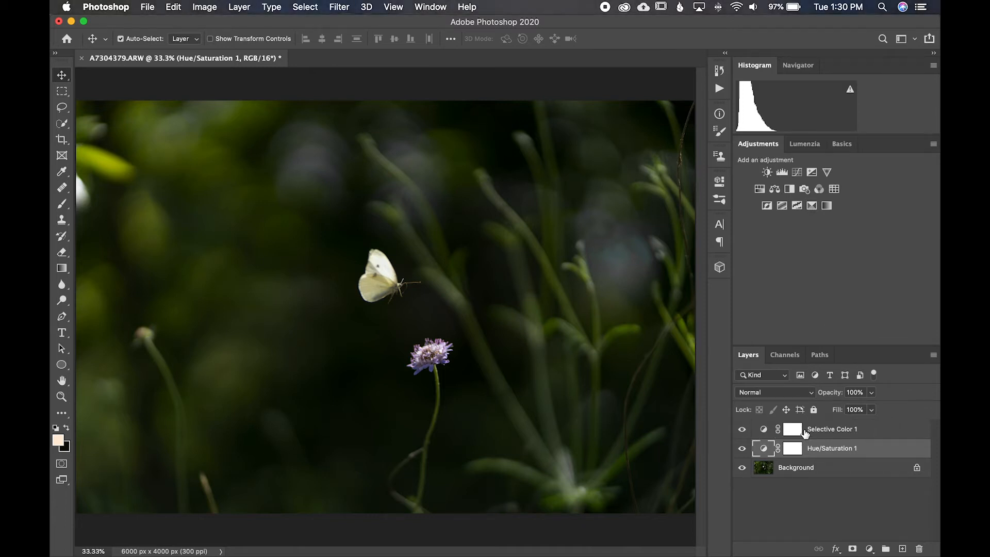
pyautogui.click(831, 433)
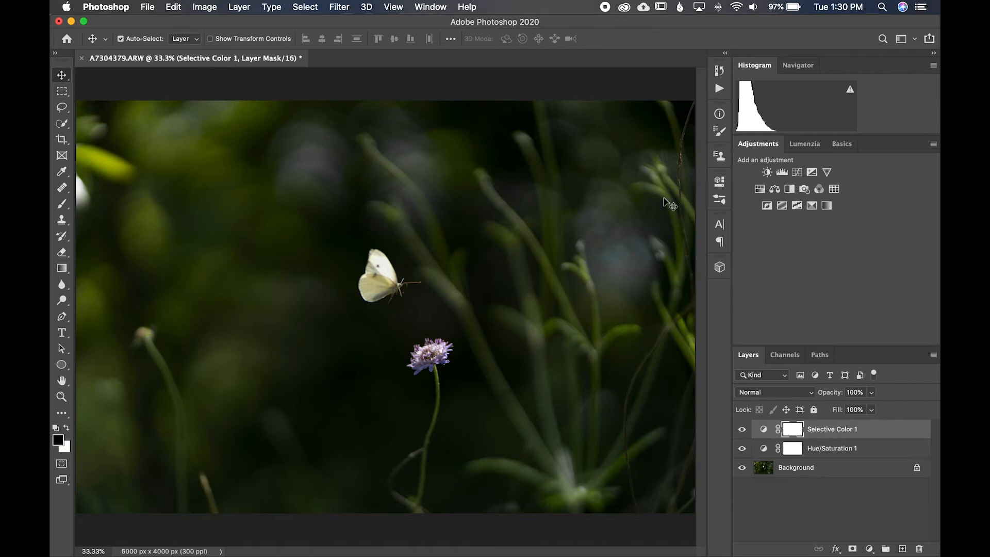
pyautogui.click(720, 181)
# Step: Review the Reds, Yellows, Greens and Cyans settings of the Selective Color 1 adjustment
pyautogui.click(639, 232)
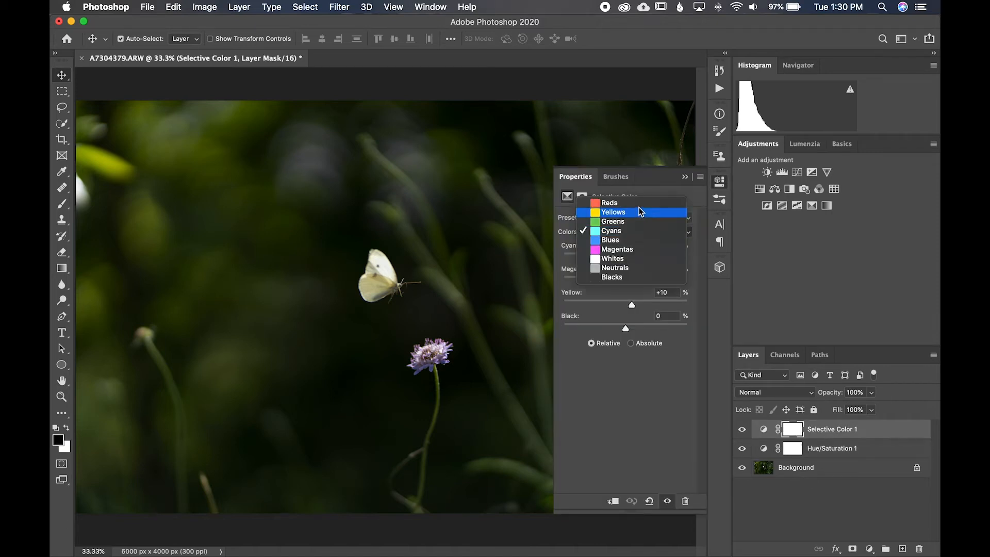
pyautogui.click(638, 206)
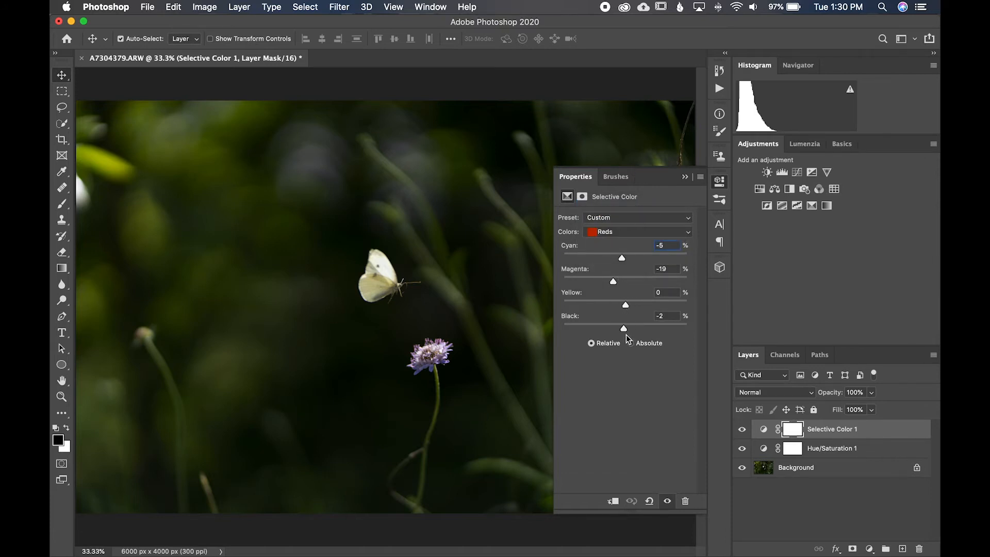
pyautogui.click(631, 232)
pyautogui.click(631, 240)
pyautogui.click(639, 231)
pyautogui.click(636, 240)
pyautogui.click(636, 232)
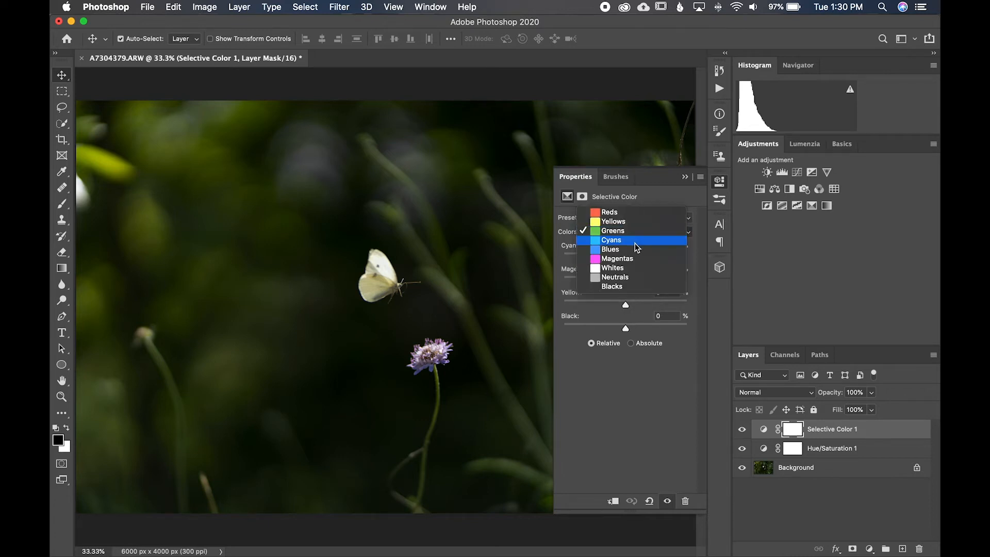
pyautogui.click(636, 241)
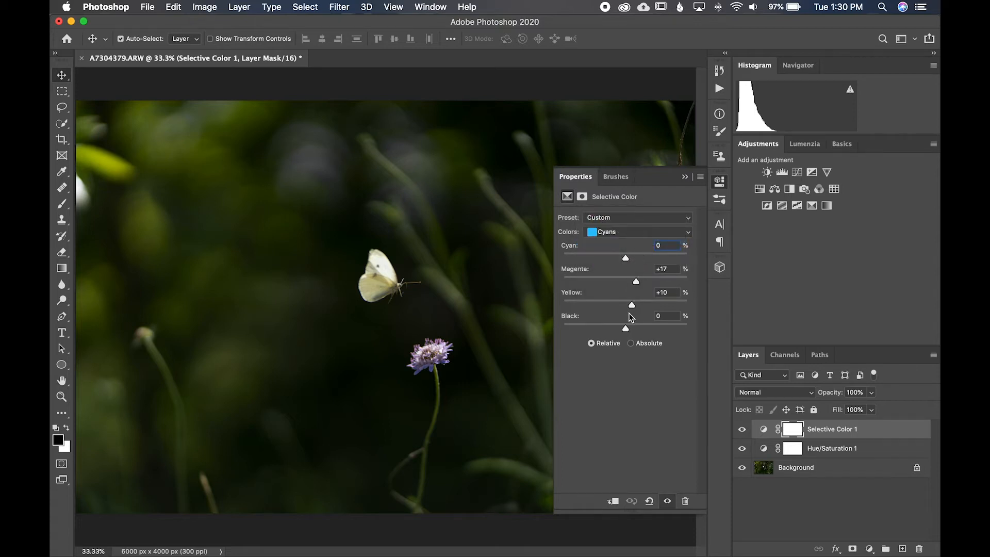
# Step: Review the Blues and Magentas settings of Selective Color 1, undoing test changes to the Blues' Yellow and the Magentas' Magenta amounts
pyautogui.click(640, 233)
pyautogui.click(638, 240)
pyautogui.moveTo(605, 305); pyautogui.dragTo(616, 305)
pyautogui.press('super+z')
pyautogui.click(649, 234)
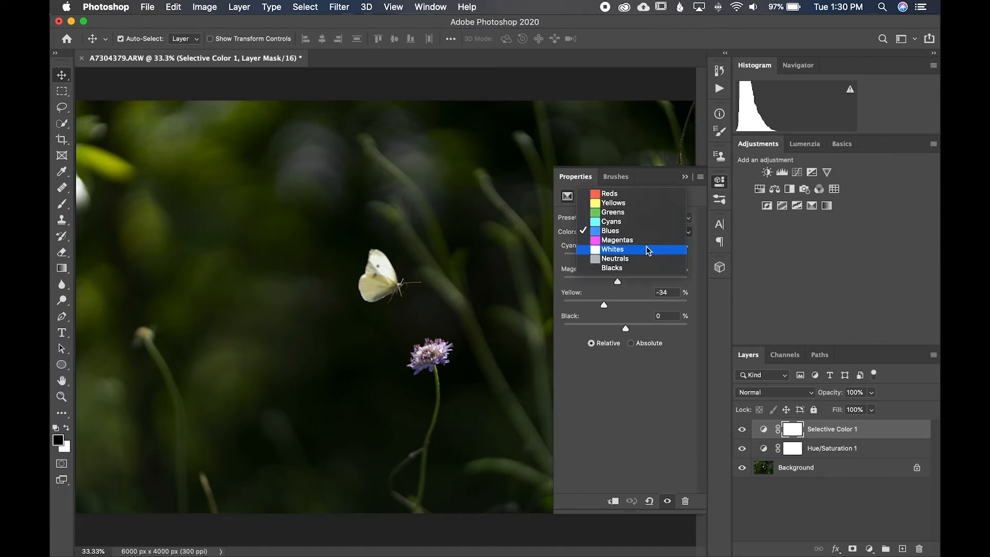
pyautogui.click(646, 240)
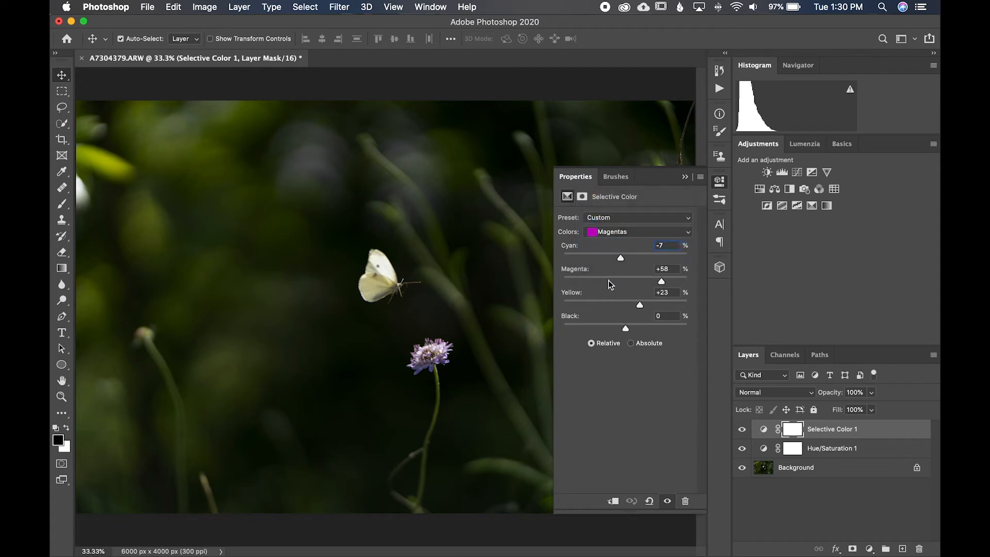
pyautogui.moveTo(617, 285); pyautogui.dragTo(697, 288)
pyautogui.press('super+z')
pyautogui.click(631, 231)
# Step: Close the adjustment settings and compare the photo with and without the Selective Color 1 and Hue/Saturation 1 layers
pyautogui.click(721, 184)
pyautogui.click(721, 184)
pyautogui.click(742, 429)
pyautogui.click(742, 429)
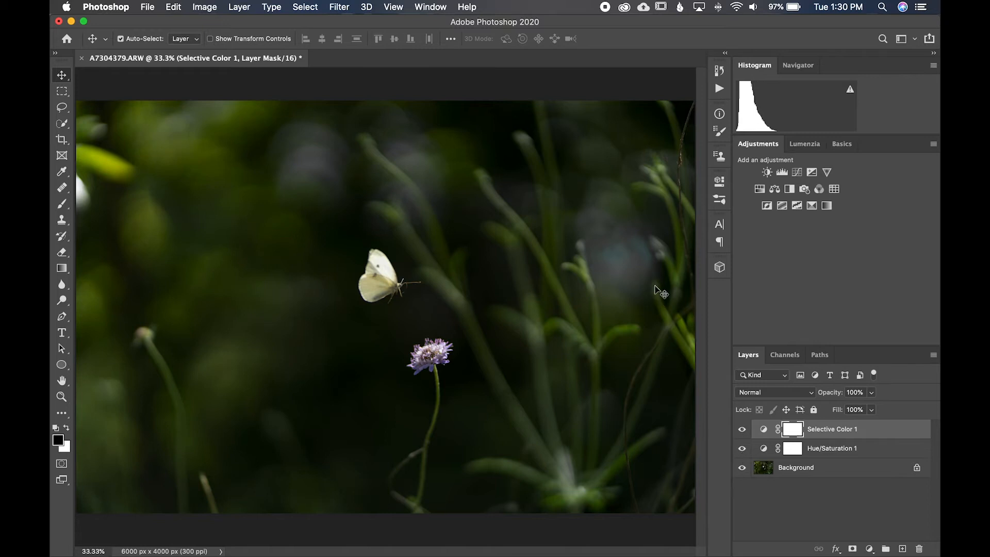
pyautogui.click(742, 449)
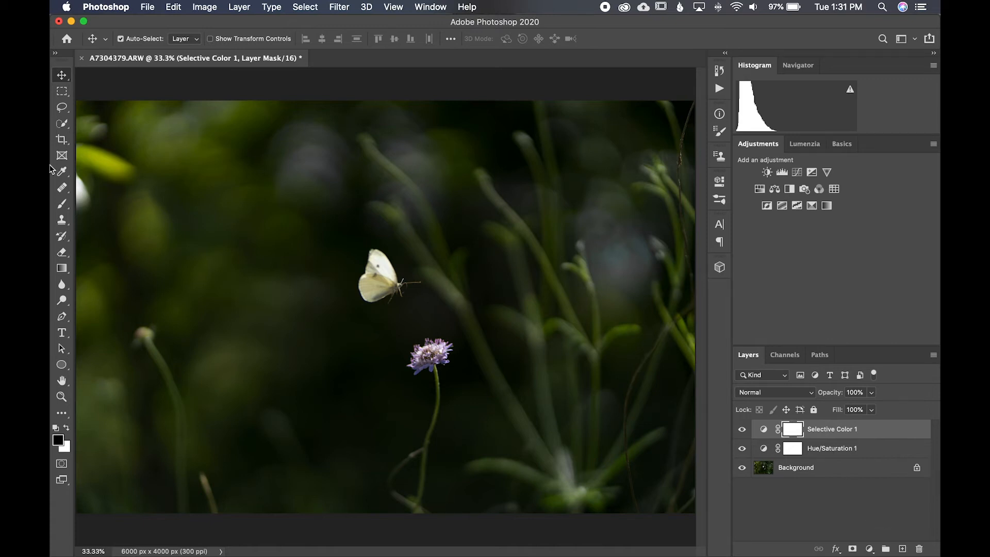
# Step: Switch to Finder and select Gray Textured Vignette Dark.jpg in the Overlays folder inside Pictures
pyautogui.moveTo(52, 170)
pyautogui.click(81, 71)
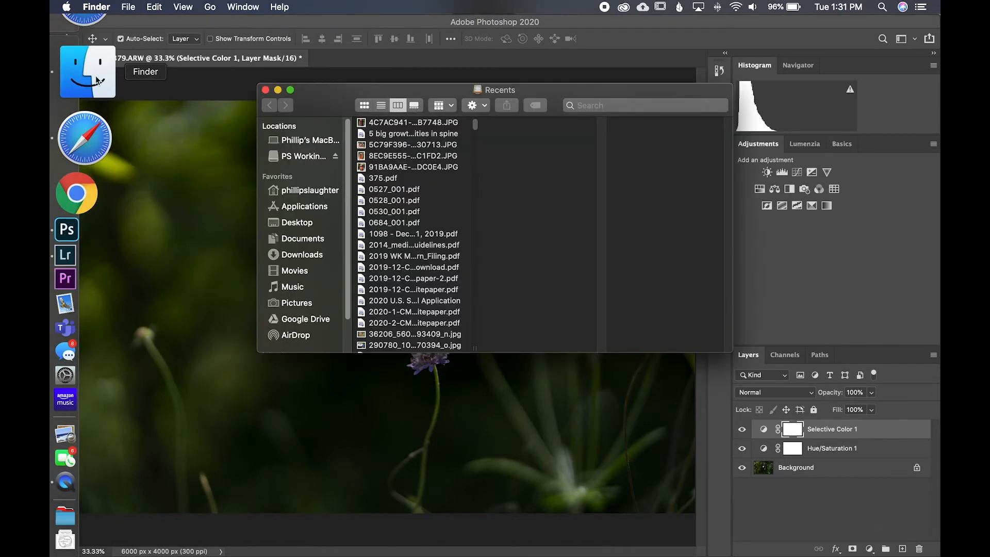
pyautogui.click(300, 305)
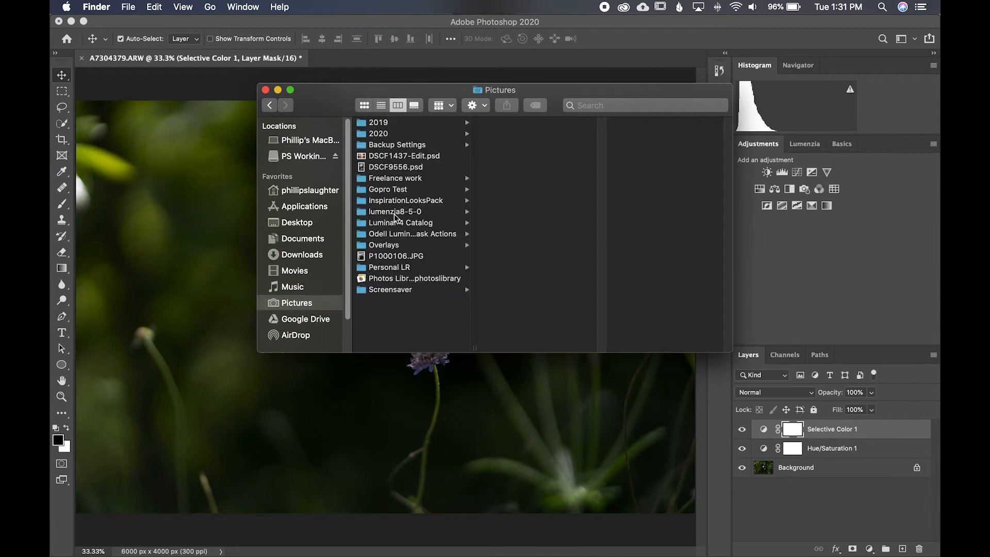
pyautogui.click(388, 247)
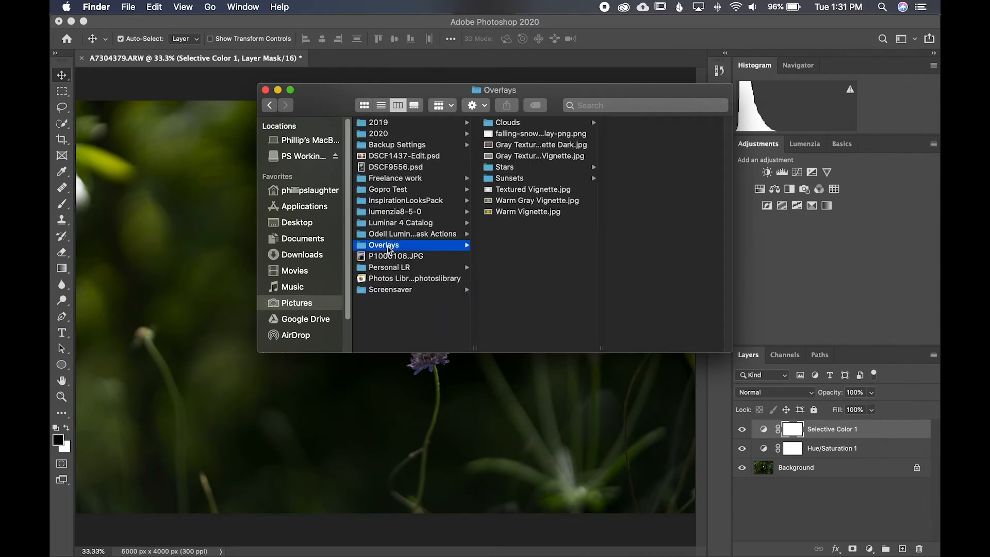
pyautogui.click(524, 147)
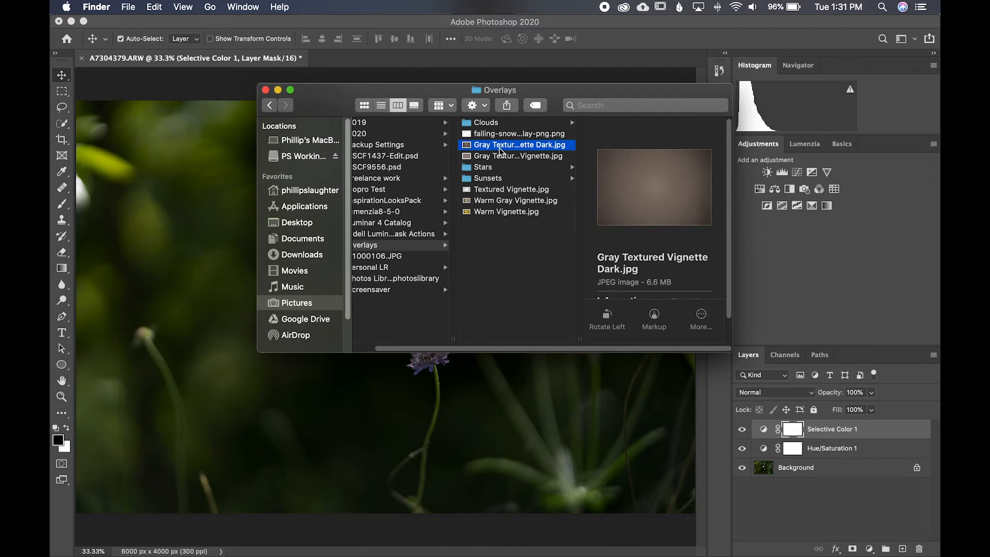
# Step: Preview Gray Textured Vignette Dark.jpg and place it at full canvas size as the top layer of A7304379.ARW in Photoshop
pyautogui.press('space')
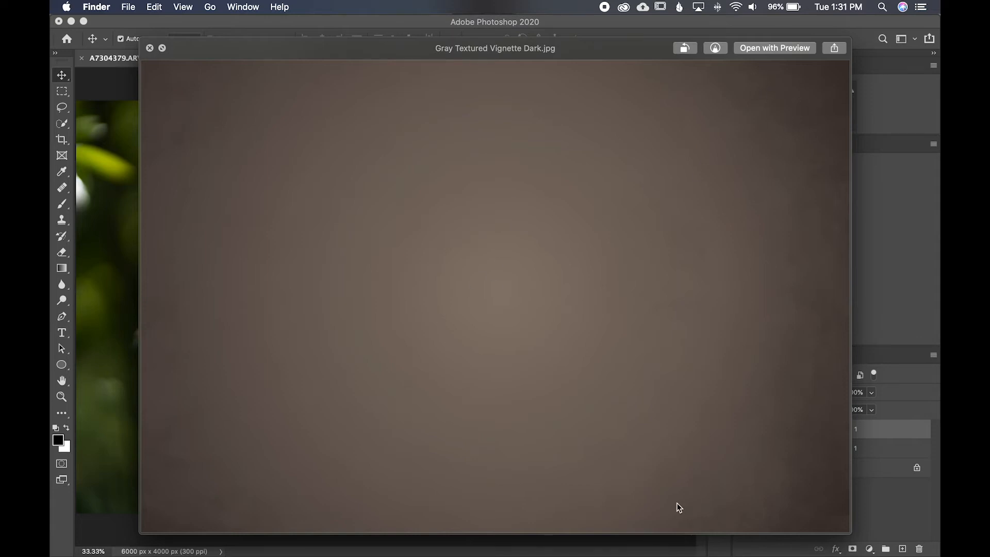
pyautogui.click(161, 48)
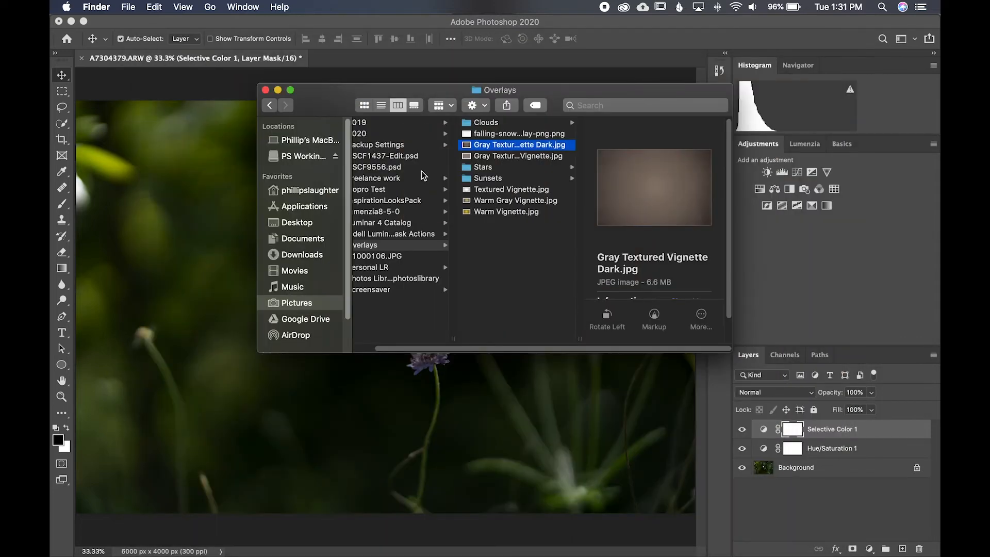
pyautogui.moveTo(513, 146); pyautogui.dragTo(182, 271)
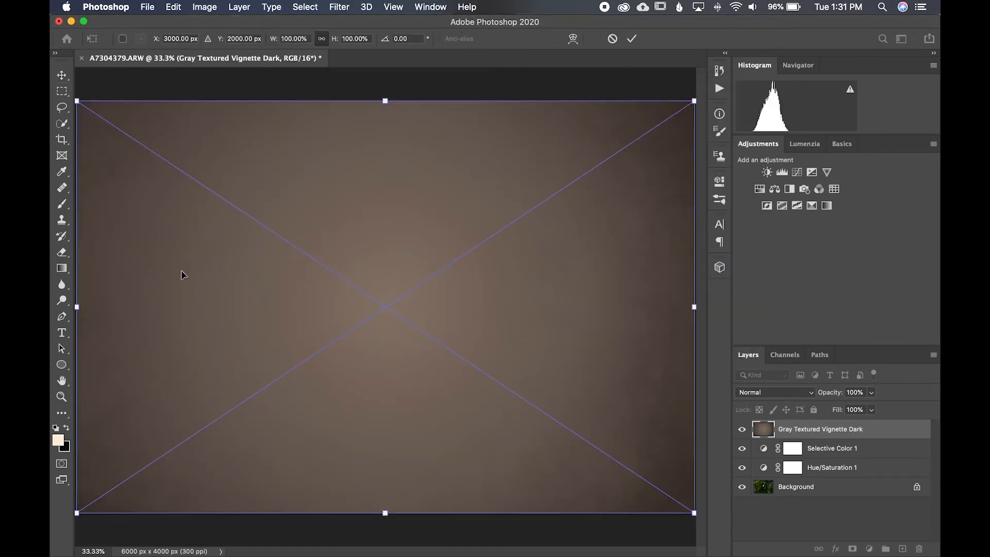
pyautogui.press('Return')
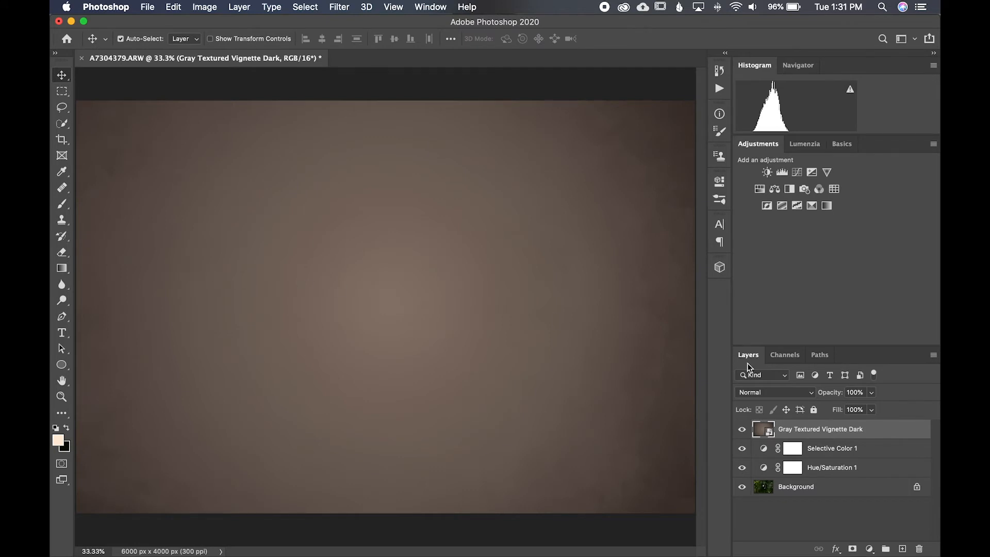
# Step: Set the Gray Textured Vignette Dark layer's blend mode to Overlay and its opacity to 80%
pyautogui.click(800, 393)
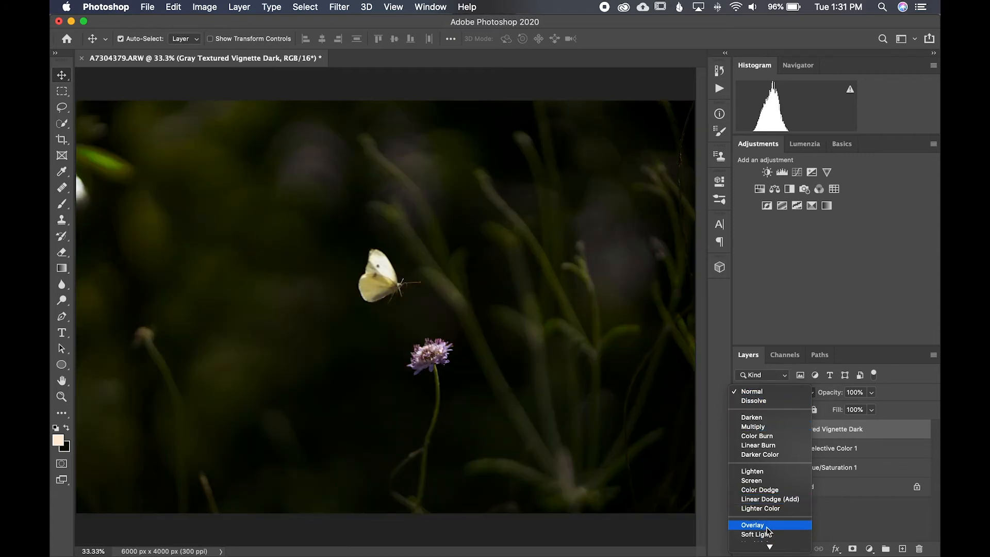
pyautogui.click(767, 526)
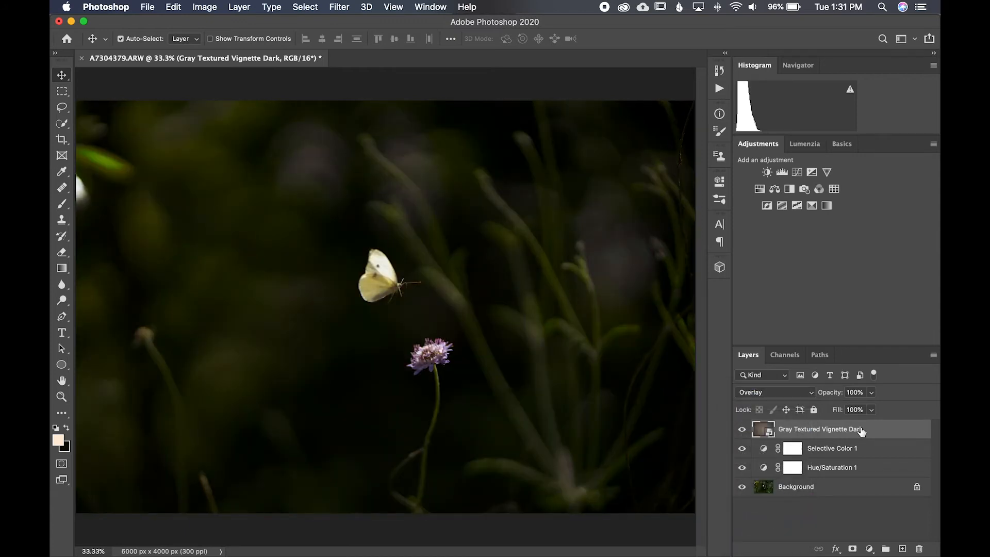
pyautogui.click(871, 393)
pyautogui.moveTo(870, 404); pyautogui.dragTo(863, 410)
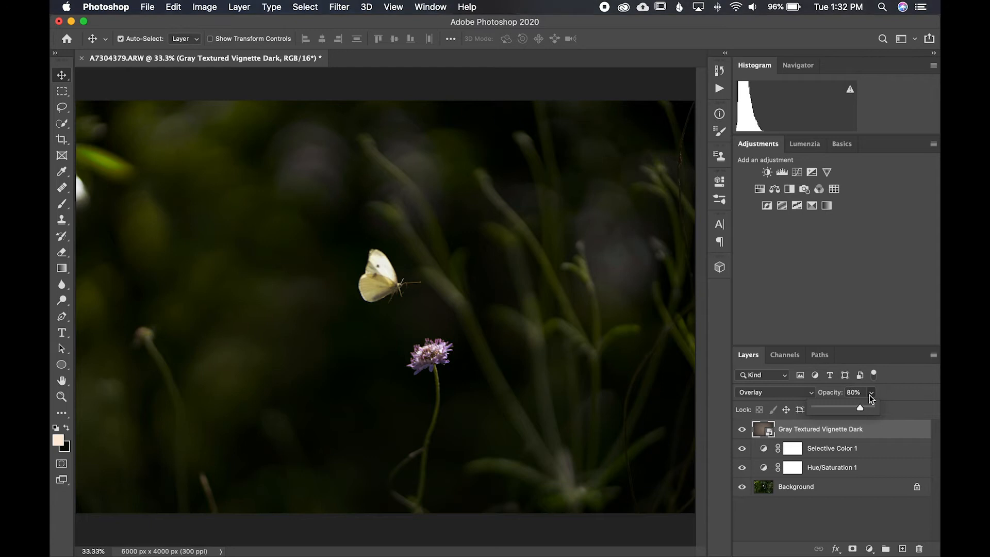
pyautogui.click(871, 395)
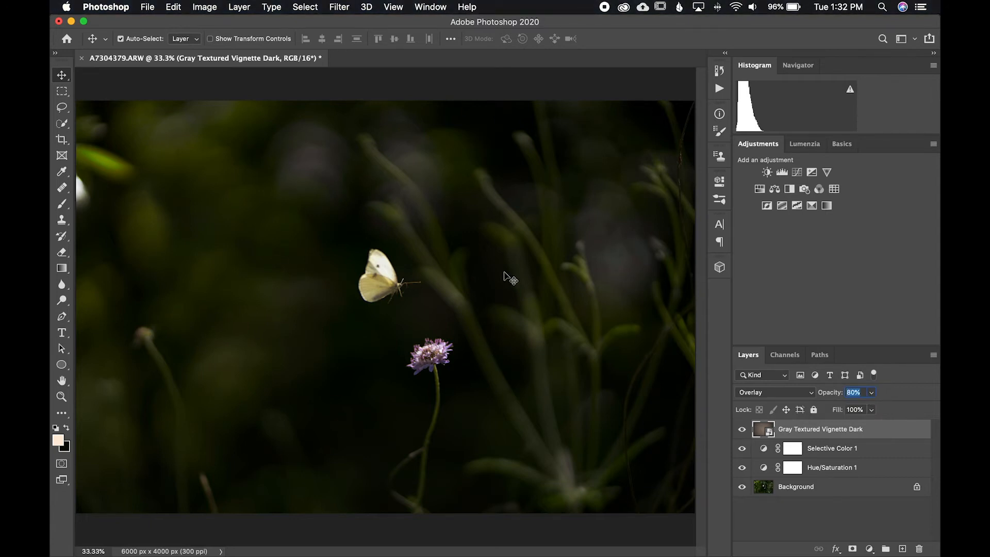
# Step: Compare the photo with and without the Gray Textured Vignette Dark layer, leaving that layer hidden
pyautogui.click(743, 429)
pyautogui.click(743, 430)
pyautogui.click(744, 430)
pyautogui.click(744, 430)
pyautogui.click(743, 430)
pyautogui.click(743, 430)
pyautogui.click(742, 430)
pyautogui.click(742, 430)
pyautogui.click(742, 430)
pyautogui.click(743, 430)
pyautogui.click(743, 430)
pyautogui.click(743, 430)
pyautogui.click(742, 430)
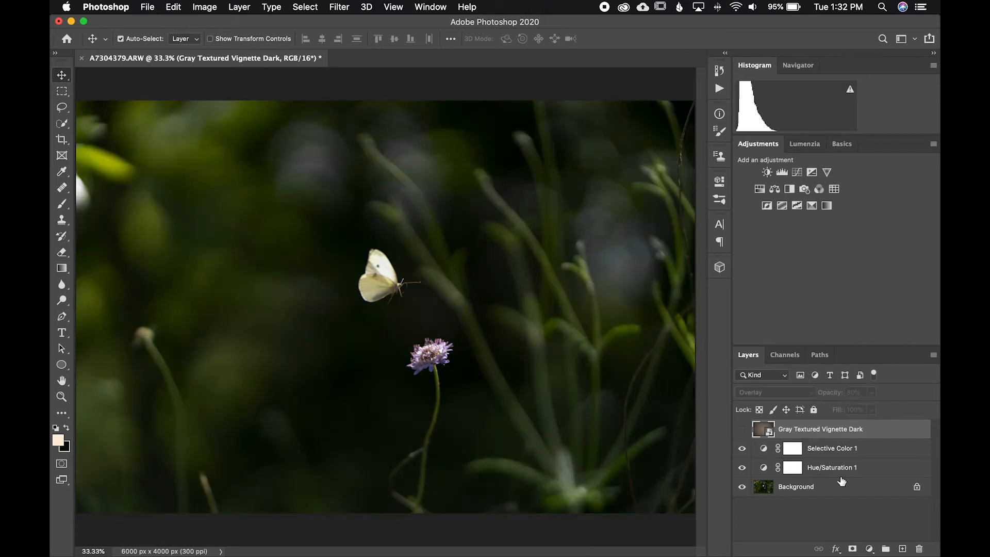
# Step: Add an empty layer directly above the Background and choose the Clone Stamp tool for retouching
pyautogui.click(852, 492)
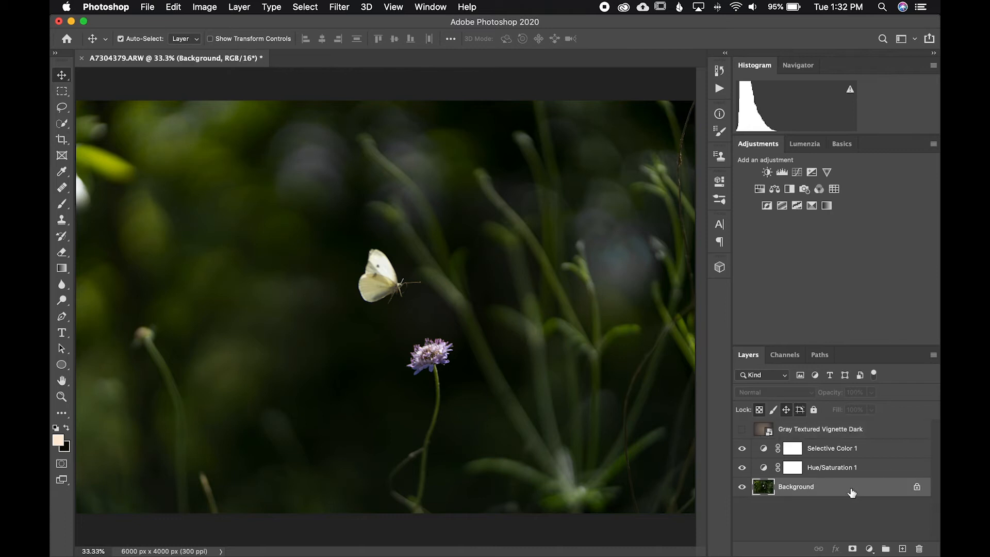
pyautogui.click(902, 550)
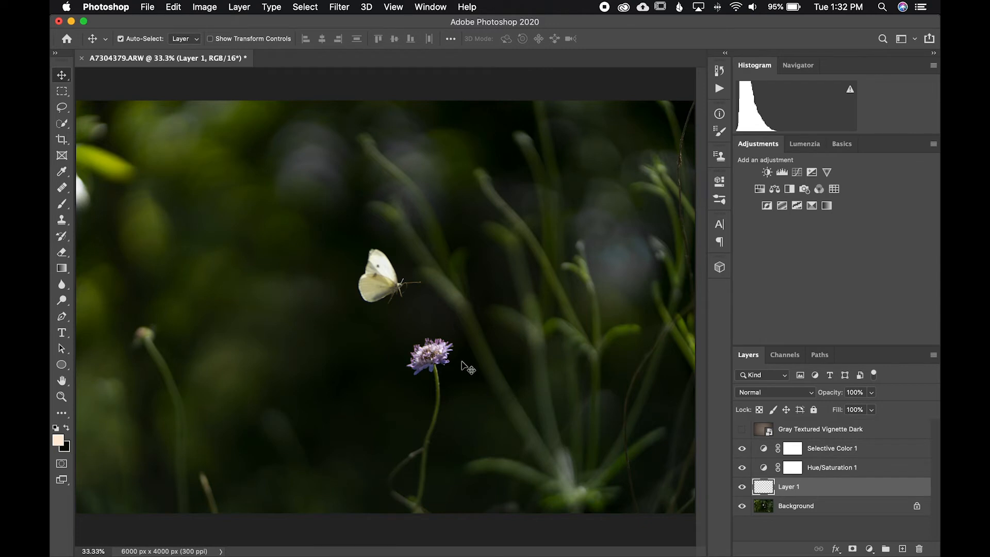
pyautogui.click(62, 220)
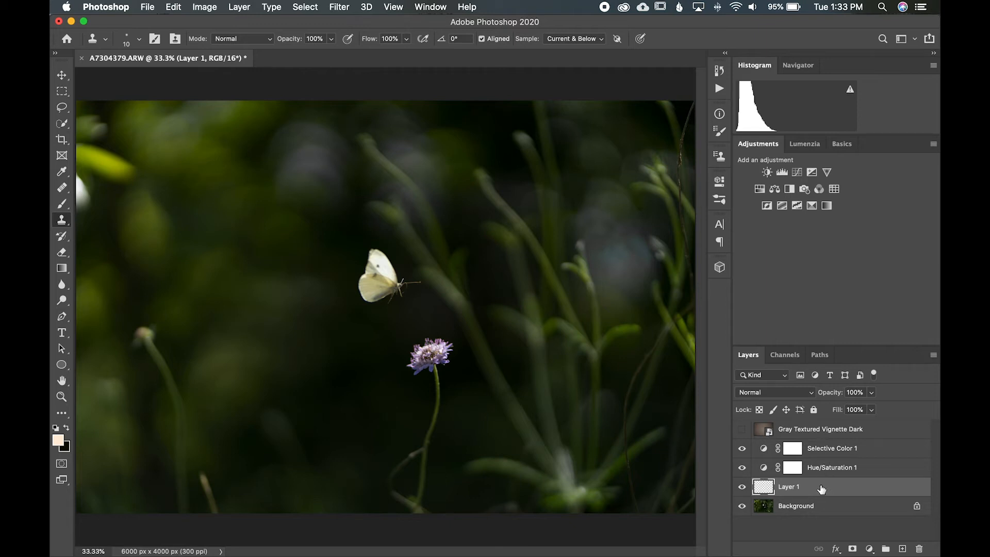
# Step: Check the photo with Hue/Saturation 1, Selective Color 1 and Layer 1 hidden, and show them again
pyautogui.click(741, 467)
pyautogui.click(741, 448)
pyautogui.click(742, 487)
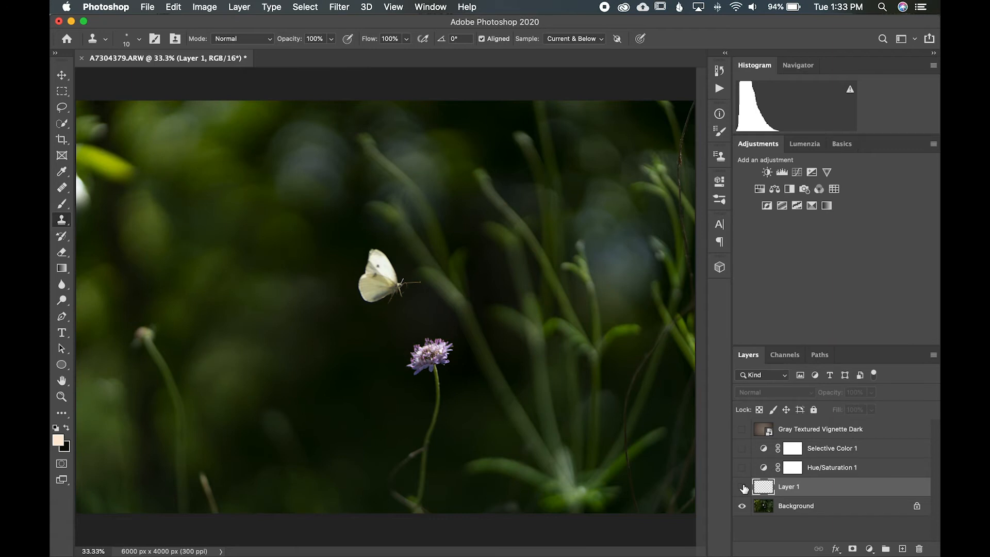
pyautogui.click(743, 487)
pyautogui.click(742, 466)
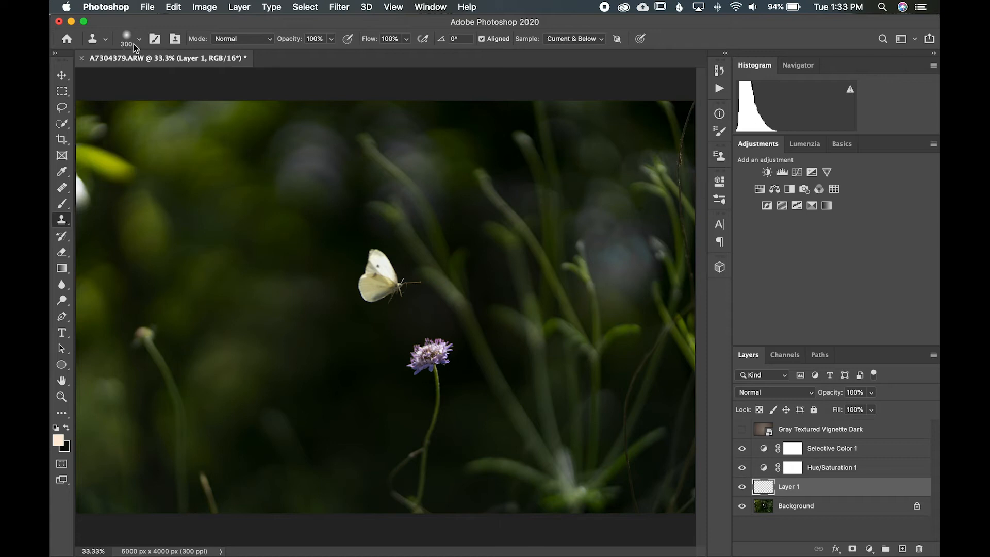
# Step: Clone dark background over the bright leaf and white blossom at the photo's upper-left edge on Layer 1, using a 200 px brush
pyautogui.press('[')
pyautogui.press('[')
pyautogui.press('[')
pyautogui.press('[')
pyautogui.press(']')
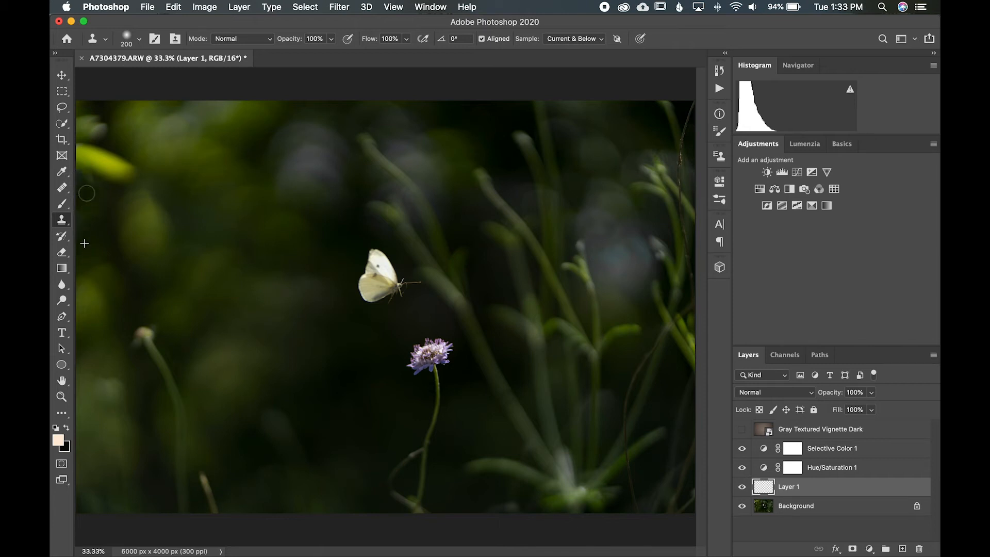
pyautogui.keyDown('alt'); pyautogui.click(108, 104); pyautogui.keyUp('alt')
pyautogui.moveTo(124, 154)
pyautogui.mouseDown()
pyautogui.moveTo(143, 170)
pyautogui.moveTo(127, 178)
pyautogui.moveTo(86, 158)
pyautogui.moveTo(101, 186)
pyautogui.moveTo(101, 153)
pyautogui.moveTo(84, 161)
pyautogui.moveTo(92, 181)
pyautogui.moveTo(63, 159)
pyautogui.moveTo(127, 158)
pyautogui.moveTo(101, 154)
pyautogui.mouseUp()
pyautogui.keyDown('alt'); pyautogui.click(90, 213); pyautogui.keyUp('alt')
pyautogui.keyDown('alt'); pyautogui.click(94, 211); pyautogui.keyUp('alt')
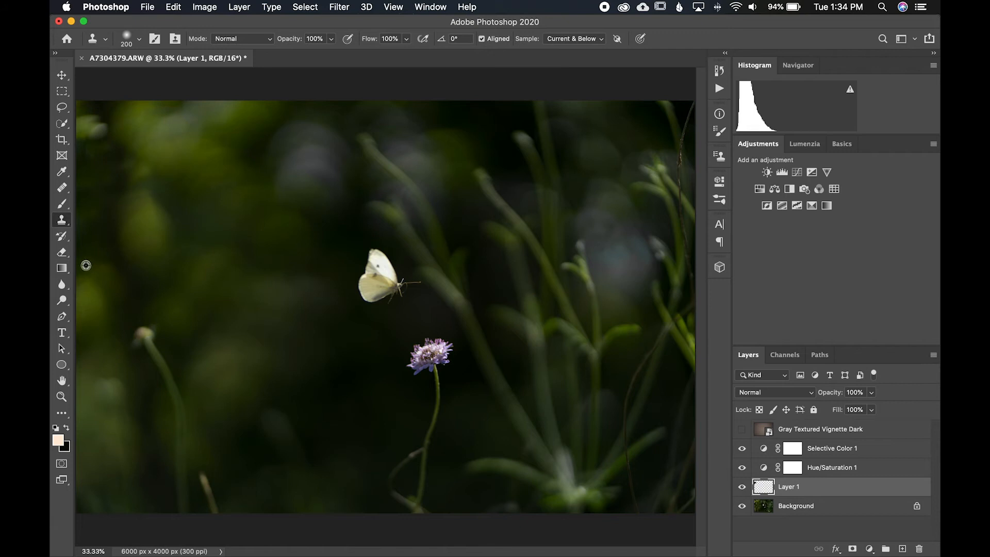
# Step: Clone dark background over the remaining green leaf patch in the photo's upper-left corner
pyautogui.keyDown('alt'); pyautogui.click(80, 250); pyautogui.keyUp('alt')
pyautogui.moveTo(84, 152)
pyautogui.mouseDown()
pyautogui.moveTo(63, 131)
pyautogui.moveTo(98, 114)
pyautogui.moveTo(103, 98)
pyautogui.moveTo(105, 133)
pyautogui.moveTo(86, 110)
pyautogui.mouseUp()
pyautogui.keyDown('alt'); pyautogui.click(102, 98); pyautogui.keyUp('alt')
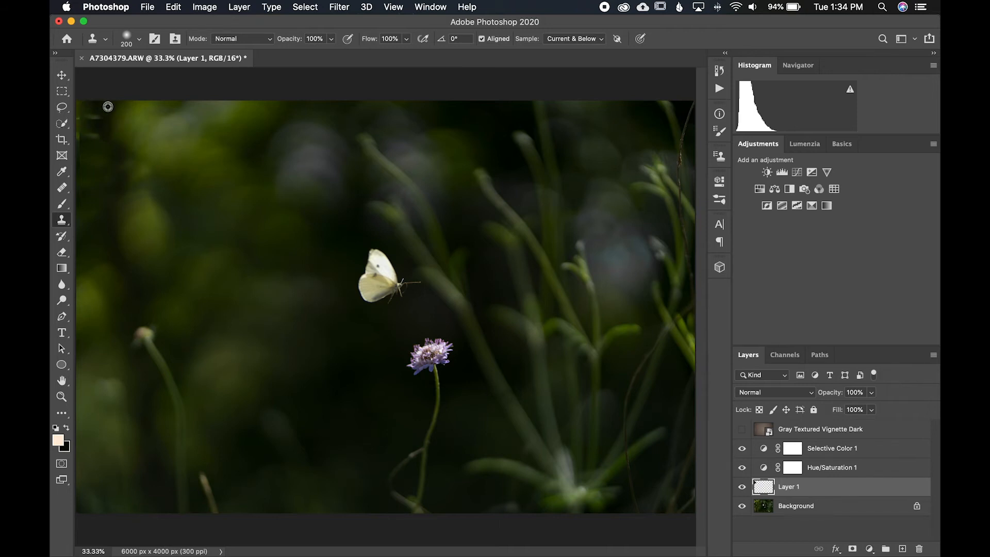
pyautogui.moveTo(95, 119)
pyautogui.mouseDown()
pyautogui.moveTo(75, 119)
pyautogui.moveTo(79, 107)
pyautogui.moveTo(104, 122)
pyautogui.moveTo(92, 118)
pyautogui.mouseUp()
pyautogui.keyDown('alt'); pyautogui.click(98, 245); pyautogui.keyUp('alt')
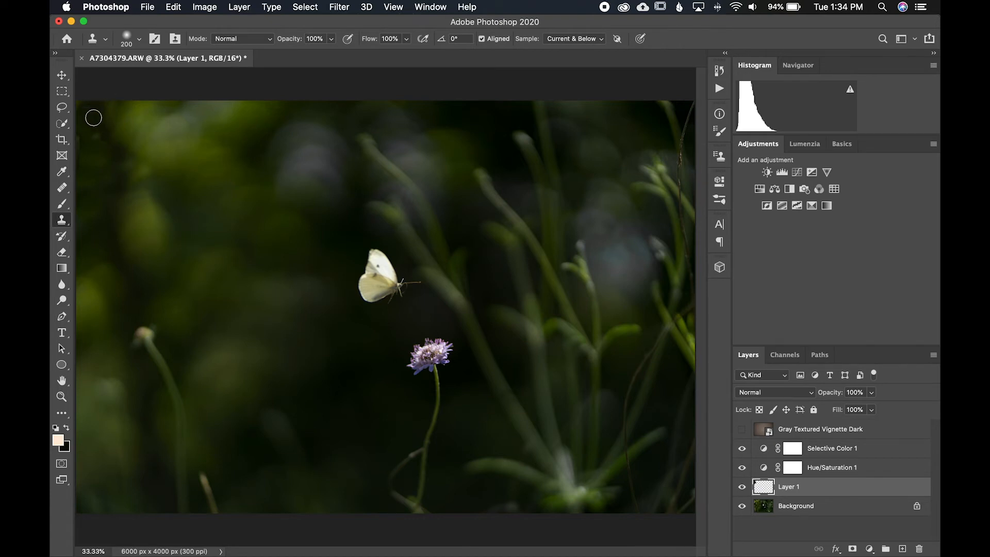
# Step: Enlarge the clone brush to 400 px and blend the retouched area along the photo's upper-left edge, covering the stray cloned flower
pyautogui.press('super+minus')
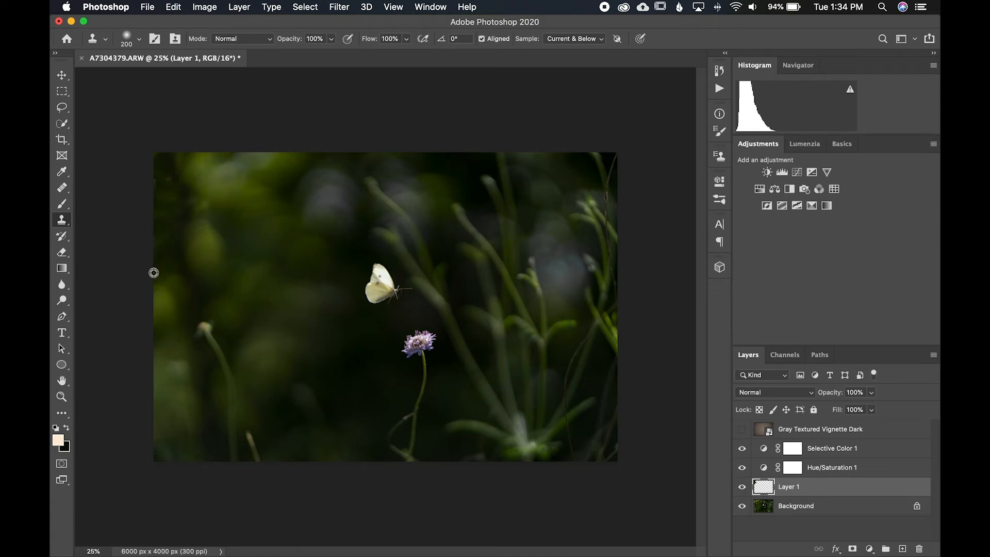
pyautogui.press(']')
pyautogui.press(']')
pyautogui.press(']')
pyautogui.moveTo(165, 244); pyautogui.dragTo(155, 173)
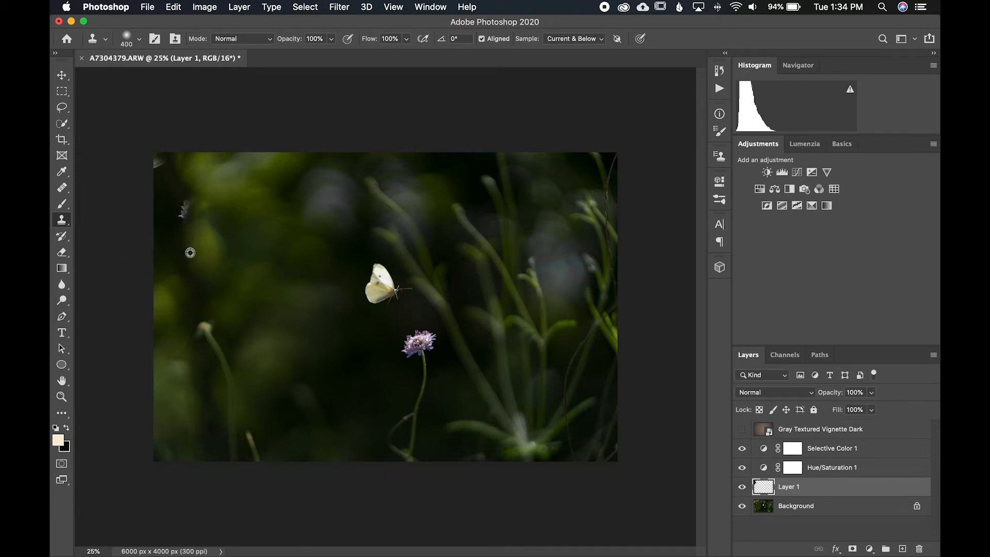
pyautogui.moveTo(191, 242)
pyautogui.mouseDown()
pyautogui.moveTo(183, 199)
pyautogui.moveTo(193, 219)
pyautogui.mouseUp()
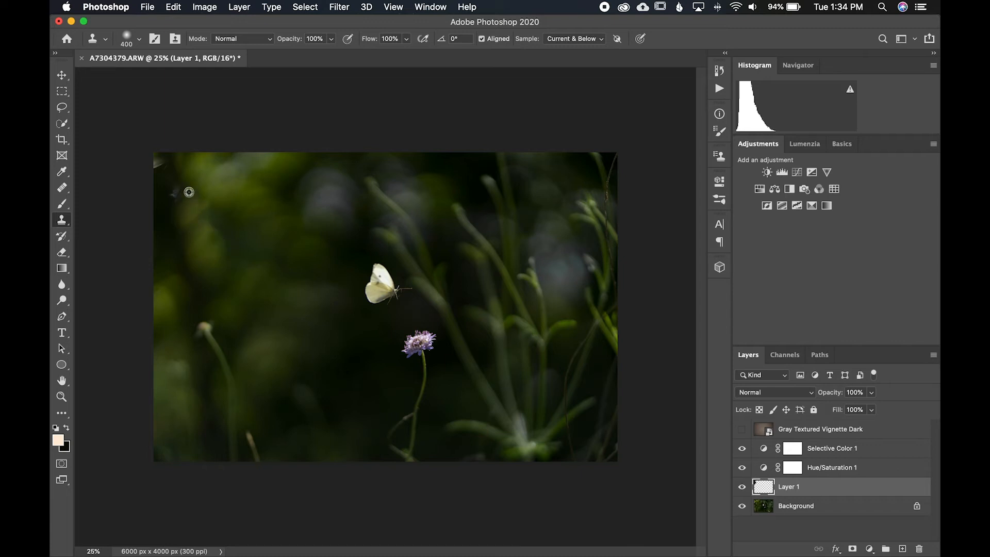
# Step: Clone out the leftover artefacts in the photo's upper-left corner with samples from the nearby dark background
pyautogui.keyDown('alt'); pyautogui.click(179, 158); pyautogui.keyUp('alt')
pyautogui.moveTo(175, 186); pyautogui.dragTo(152, 160)
pyautogui.keyDown('alt'); pyautogui.click(156, 221); pyautogui.keyUp('alt')
pyautogui.keyDown('alt'); pyautogui.click(158, 221); pyautogui.keyUp('alt')
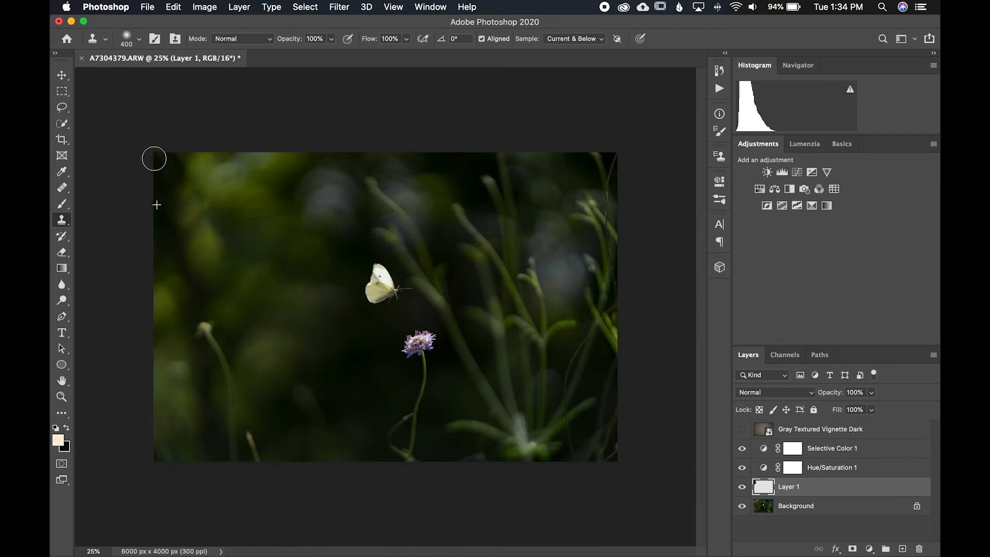
pyautogui.keyDown('alt'); pyautogui.click(159, 266); pyautogui.keyUp('alt')
pyautogui.moveTo(166, 173)
pyautogui.mouseDown()
pyautogui.moveTo(172, 161)
pyautogui.moveTo(155, 170)
pyautogui.moveTo(159, 151)
pyautogui.moveTo(171, 186)
pyautogui.moveTo(158, 178)
pyautogui.moveTo(155, 150)
pyautogui.mouseUp()
pyautogui.keyDown('alt'); pyautogui.click(164, 253); pyautogui.keyUp('alt')
pyautogui.keyDown('alt'); pyautogui.click(166, 247); pyautogui.keyUp('alt')
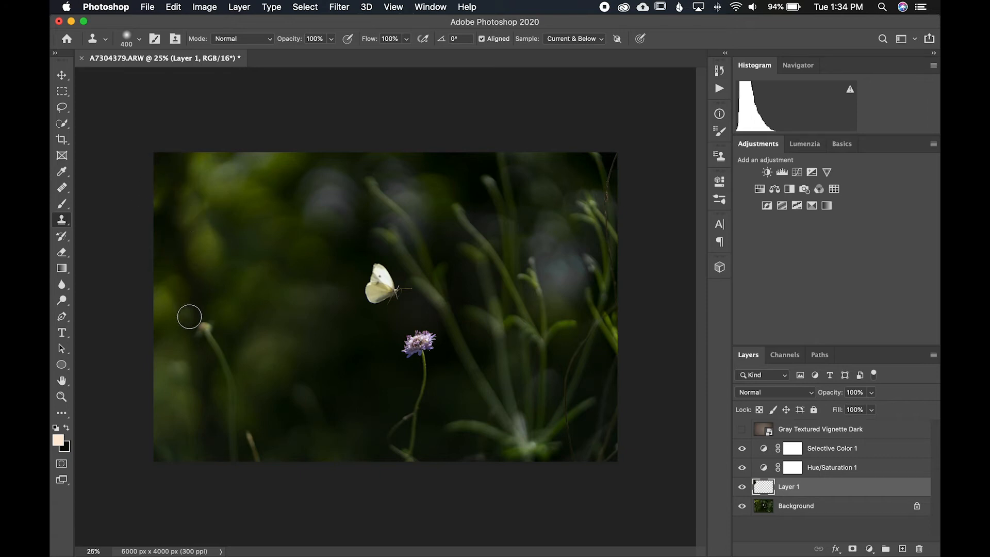
# Step: Undo the last clone stroke and clone dark background from beside the upper stems into the upper-left corner
pyautogui.keyDown('alt'); pyautogui.click(201, 176); pyautogui.keyUp('alt')
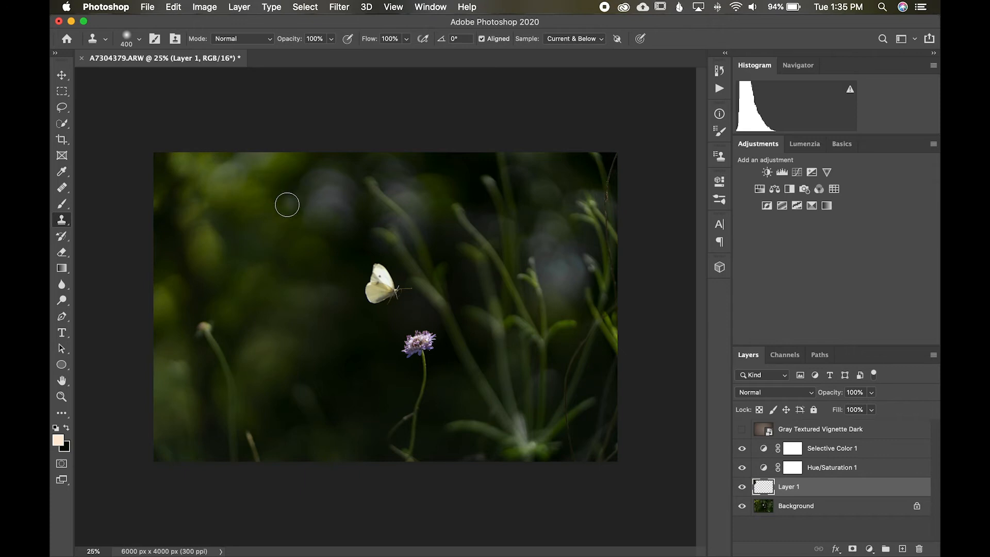
pyautogui.press('super+z')
pyautogui.keyDown('alt'); pyautogui.click(462, 167); pyautogui.keyUp('alt')
pyautogui.moveTo(162, 163); pyautogui.dragTo(177, 153)
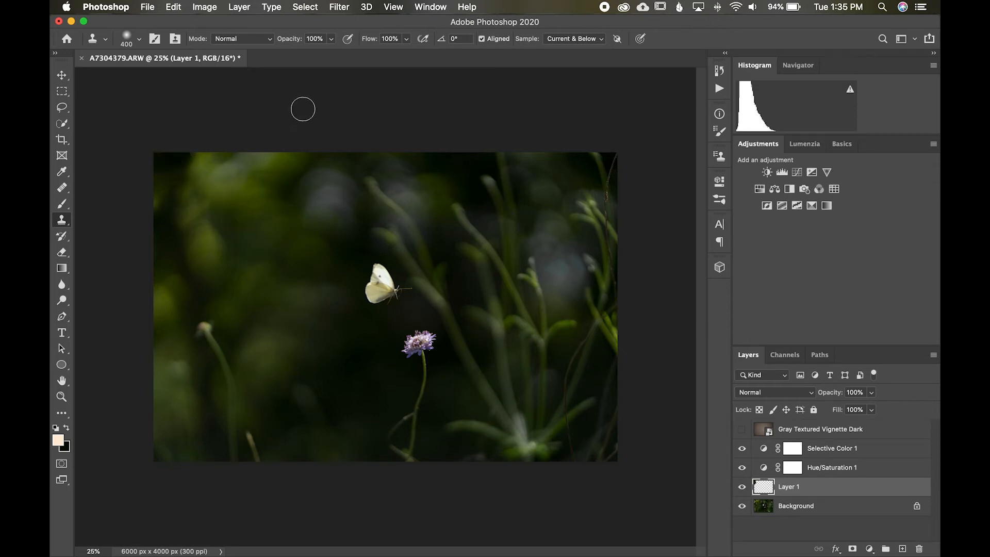
# Step: Compare the photo with and without the Layer 1 retouching and the Gray Textured Vignette Dark layer, leaving the vignette hidden
pyautogui.click(742, 488)
pyautogui.click(741, 487)
pyautogui.click(742, 488)
pyautogui.click(741, 488)
pyautogui.click(741, 488)
pyautogui.click(742, 488)
pyautogui.click(742, 488)
pyautogui.click(741, 488)
pyautogui.click(741, 430)
pyautogui.click(741, 431)
pyautogui.click(742, 430)
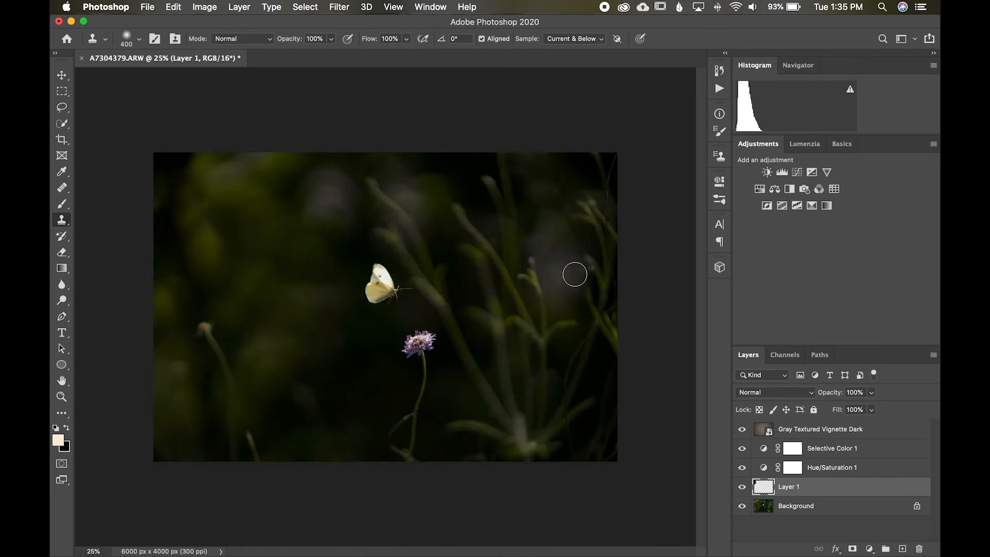
pyautogui.click(742, 430)
# Step: Select the Hue/Saturation 1 layer and compare the photo with and without its effect
pyautogui.hotkey('alt', ']')
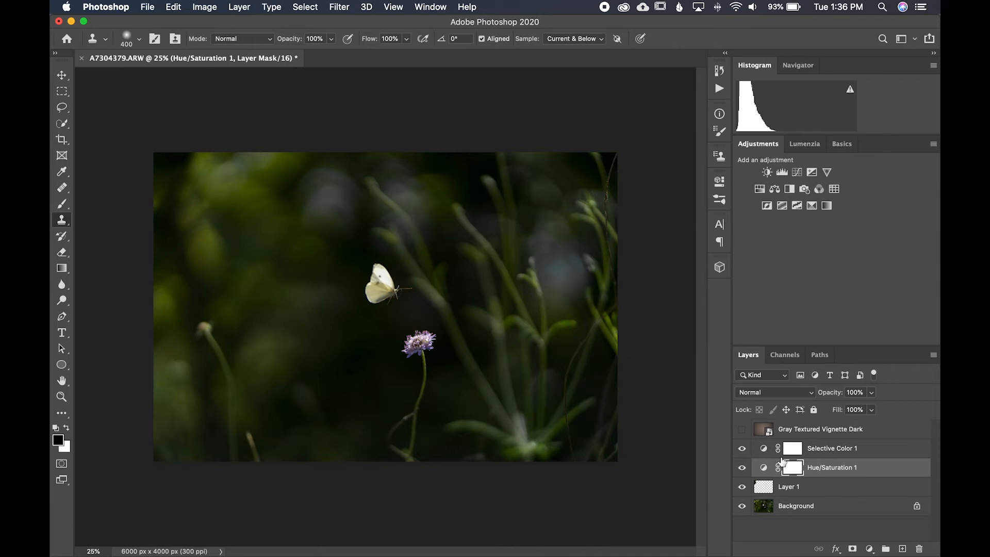
pyautogui.click(743, 468)
pyautogui.click(743, 468)
pyautogui.click(743, 468)
pyautogui.click(743, 468)
pyautogui.click(743, 469)
pyautogui.click(743, 468)
pyautogui.click(743, 468)
pyautogui.click(743, 469)
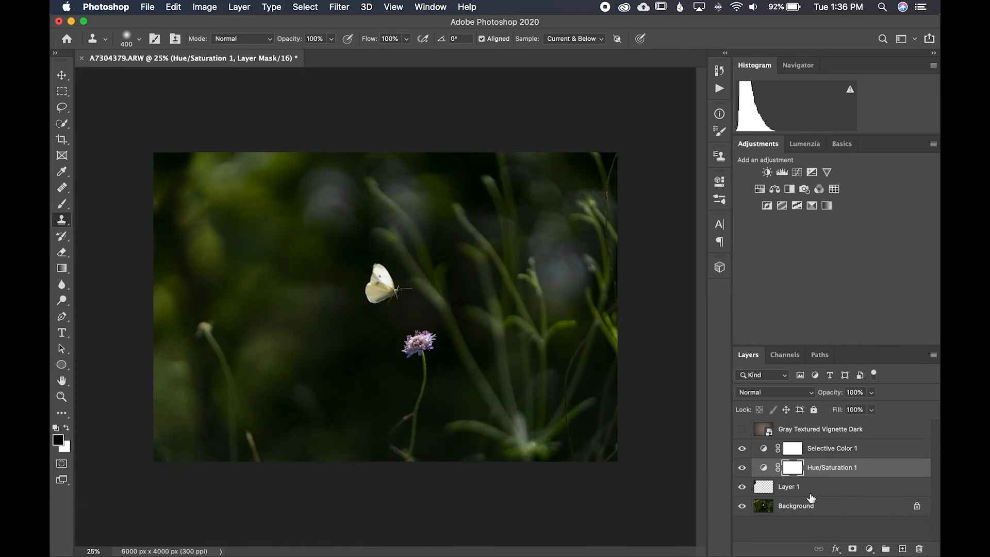
# Step: Paint black with a 400 px brush on the Hue/Saturation 1 mask over the bluish blurred highlights and inspect the mask's outline
pyautogui.click(62, 204)
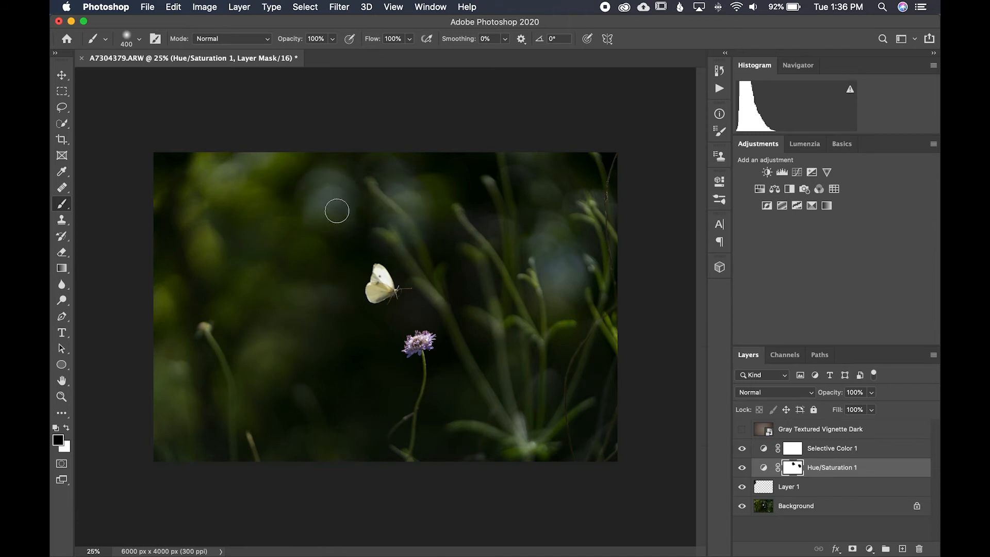
pyautogui.keyDown('super'); pyautogui.click(796, 471); pyautogui.keyUp('super')
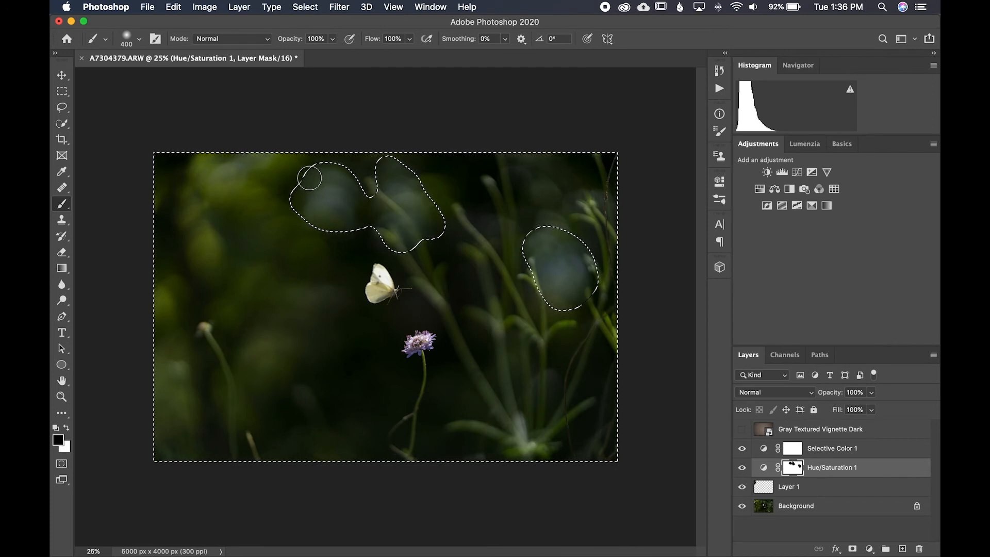
pyautogui.press('Return')
pyautogui.press('super+d')
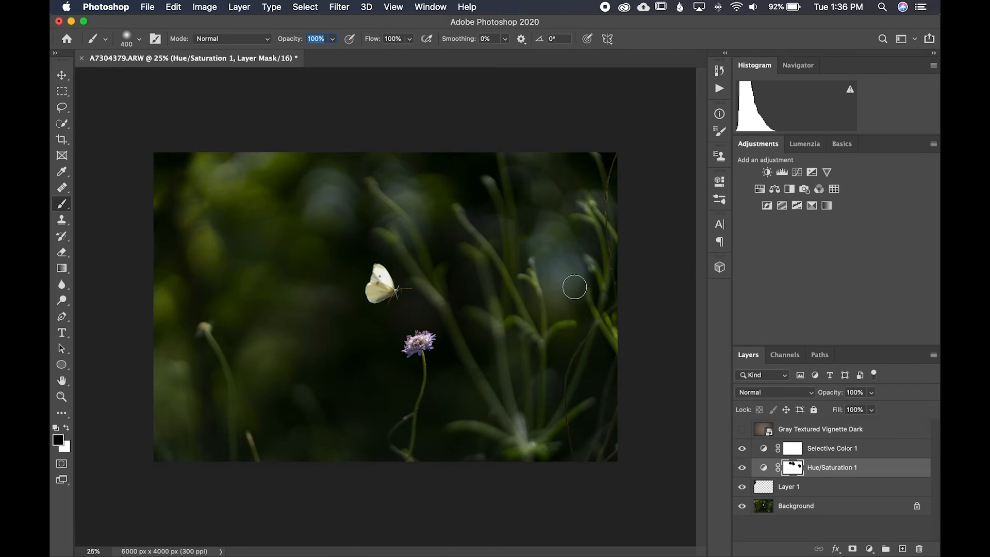
# Step: Check the masked Hue/Saturation 1 effect on and off, and show the Gray Textured Vignette Dark layer again
pyautogui.click(742, 468)
pyautogui.click(742, 468)
pyautogui.click(741, 430)
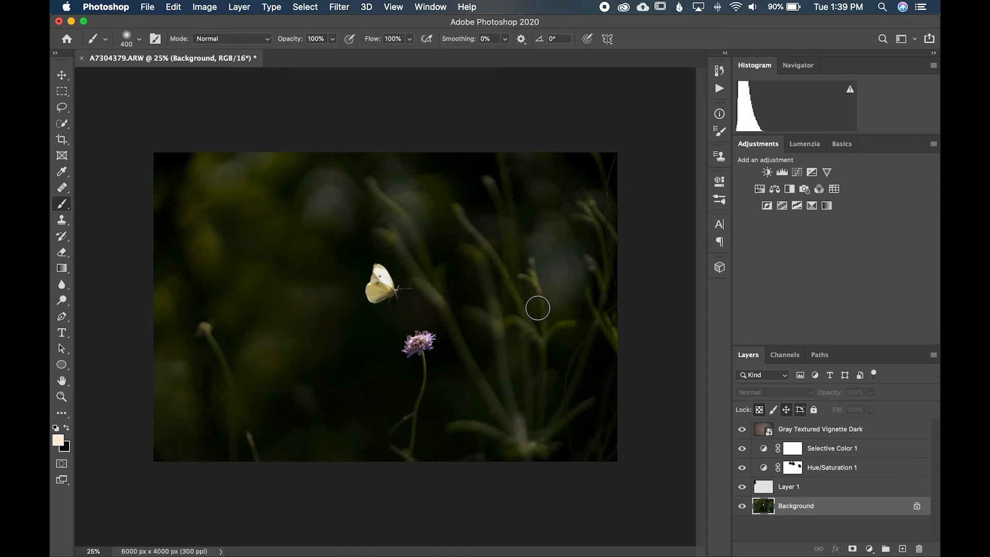
# Step: Duplicate the Background layer as Background copy
pyautogui.rightClick(789, 505)
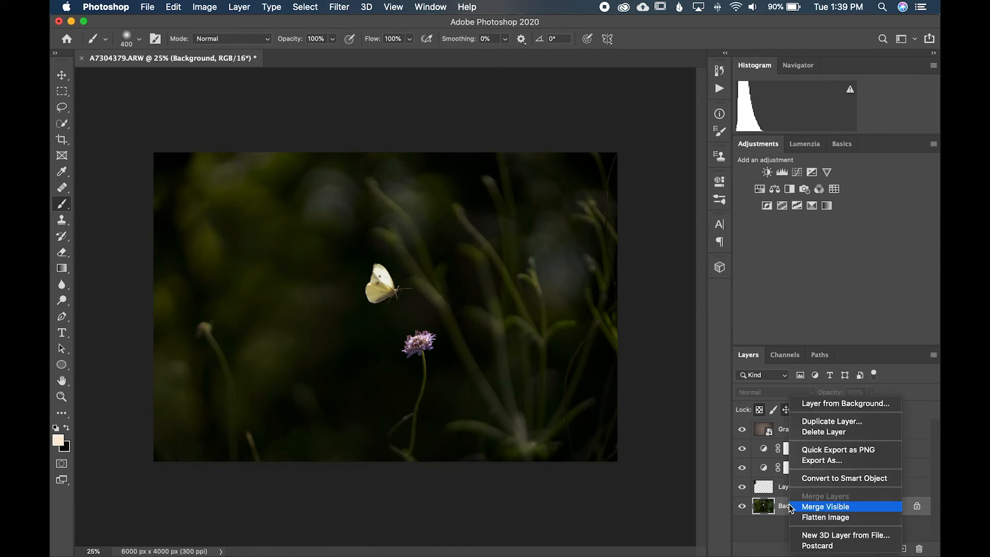
pyautogui.click(838, 425)
pyautogui.click(609, 244)
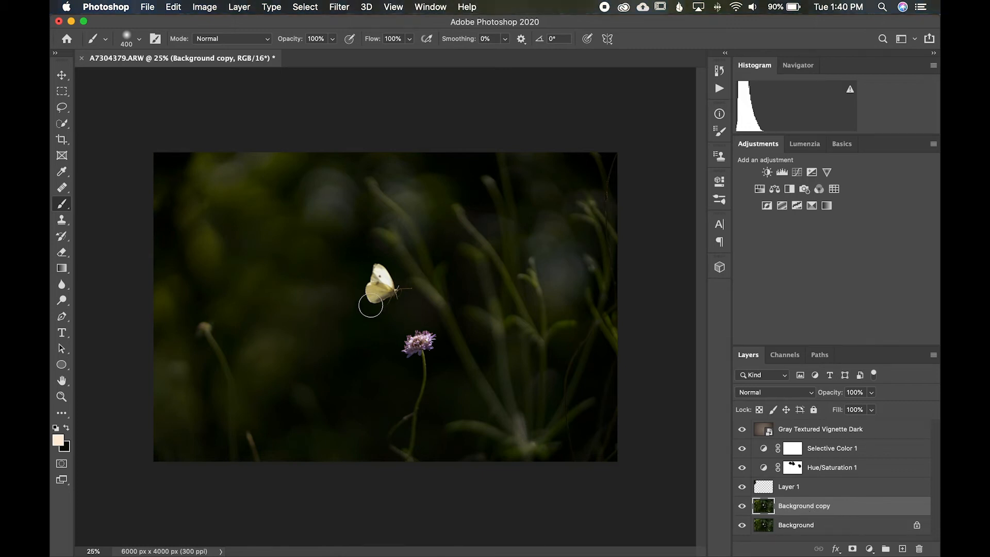
# Step: Lasso the butterfly on Background copy, remove it with a Content-Aware fill at 100% opacity with Color Adaptation, and deselect
pyautogui.click(64, 110)
pyautogui.moveTo(373, 310)
pyautogui.mouseDown()
pyautogui.moveTo(399, 310)
pyautogui.moveTo(420, 290)
pyautogui.moveTo(382, 260)
pyautogui.moveTo(359, 262)
pyautogui.moveTo(349, 294)
pyautogui.moveTo(367, 311)
pyautogui.mouseUp()
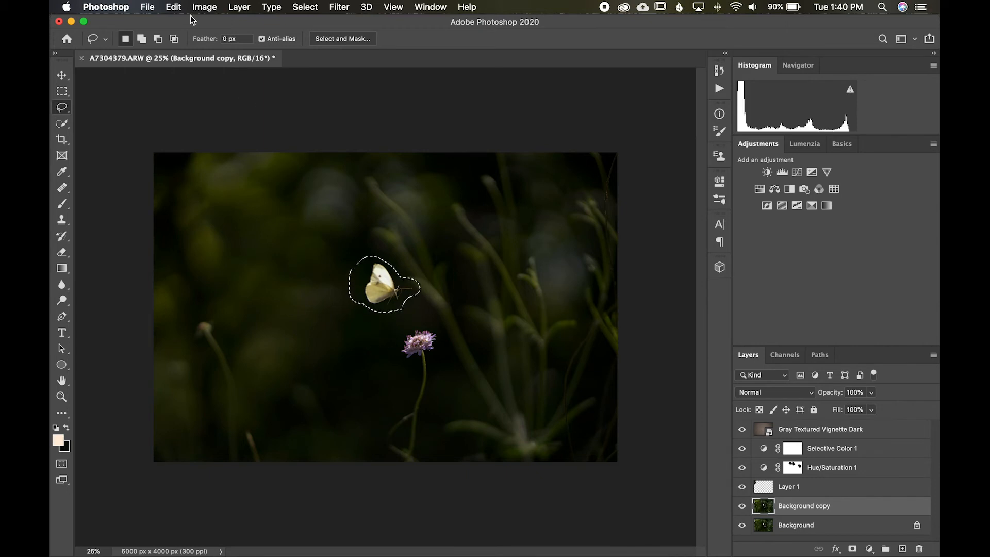
pyautogui.click(176, 8)
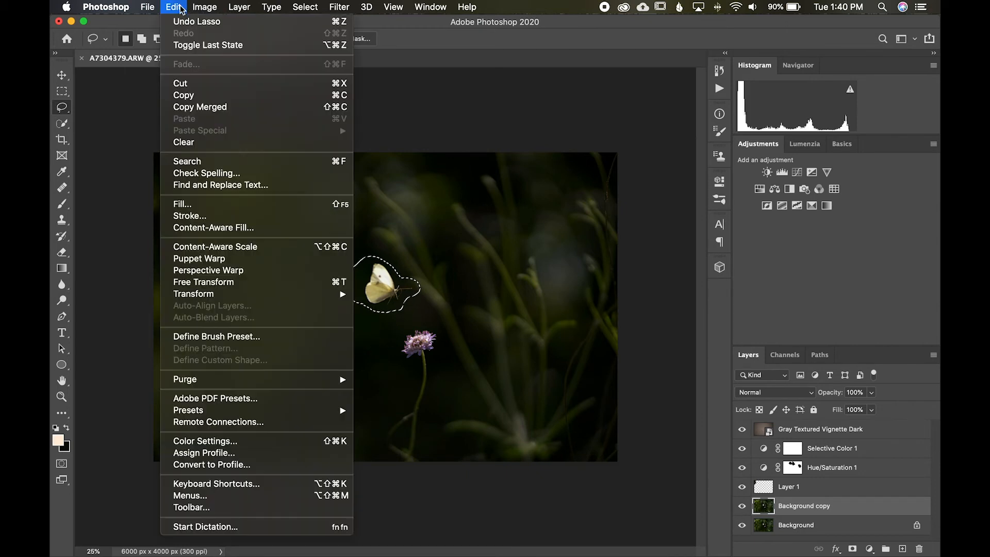
pyautogui.click(183, 205)
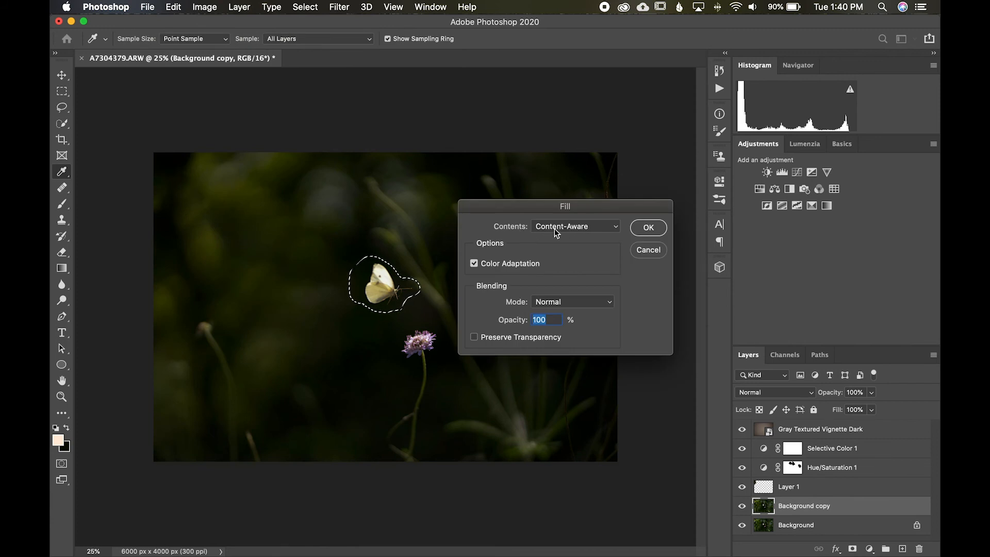
pyautogui.click(646, 227)
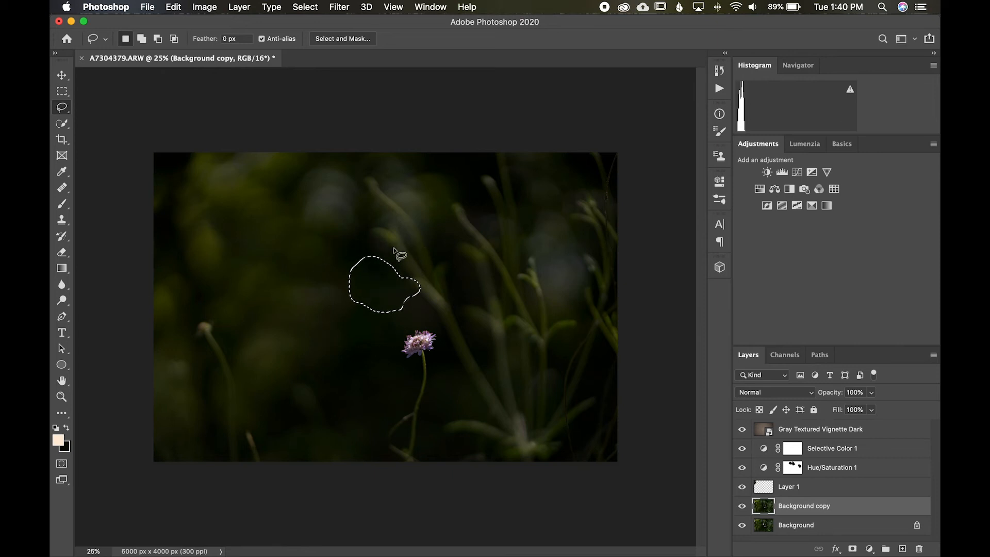
pyautogui.click(380, 292)
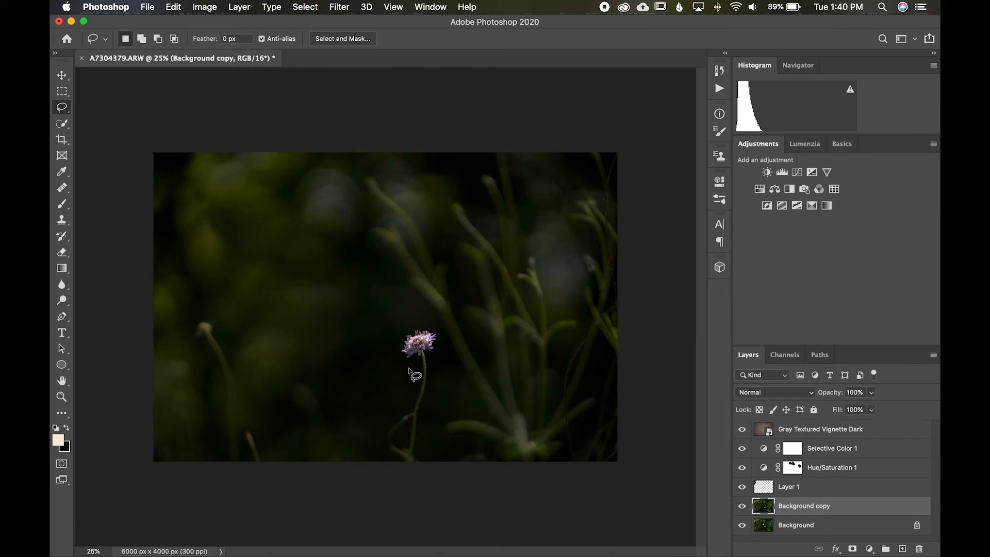
# Step: Lasso the purple flower and its stem on Background copy, remove them with a Content-Aware fill, and deselect
pyautogui.moveTo(406, 367)
pyautogui.mouseDown()
pyautogui.moveTo(393, 333)
pyautogui.moveTo(431, 325)
pyautogui.moveTo(441, 352)
pyautogui.moveTo(417, 459)
pyautogui.moveTo(394, 465)
pyautogui.moveTo(381, 428)
pyautogui.moveTo(407, 403)
pyautogui.moveTo(415, 369)
pyautogui.mouseUp()
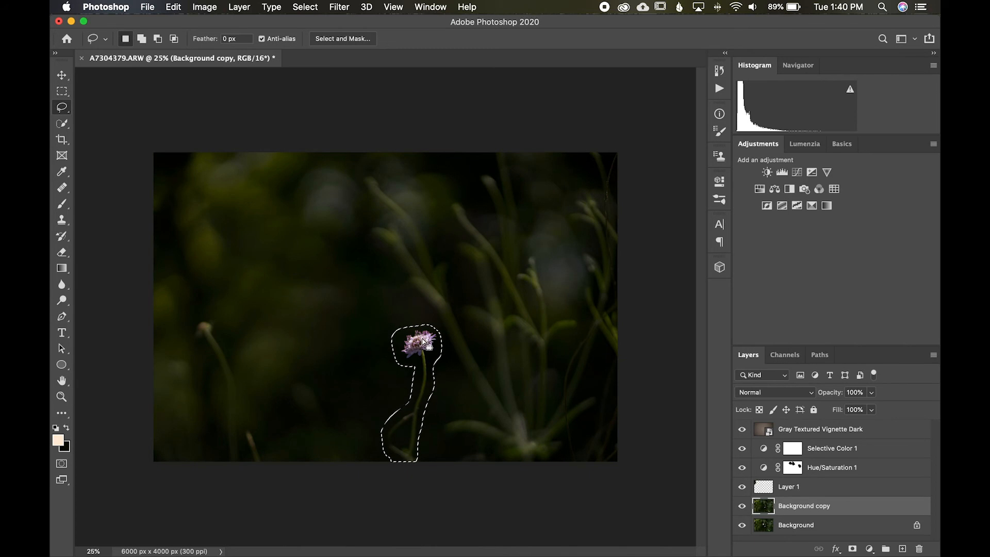
pyautogui.click(173, 7)
pyautogui.click(195, 204)
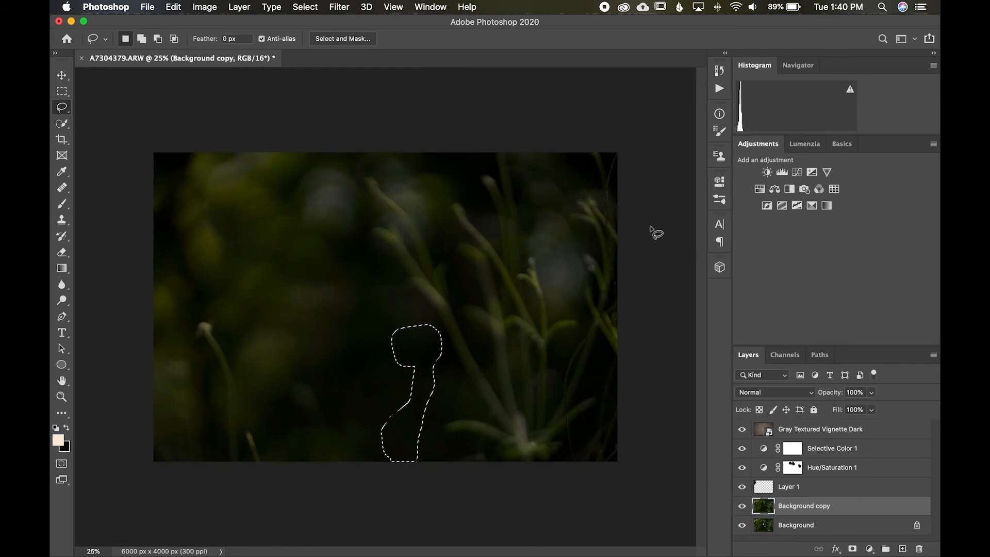
pyautogui.press('super+d')
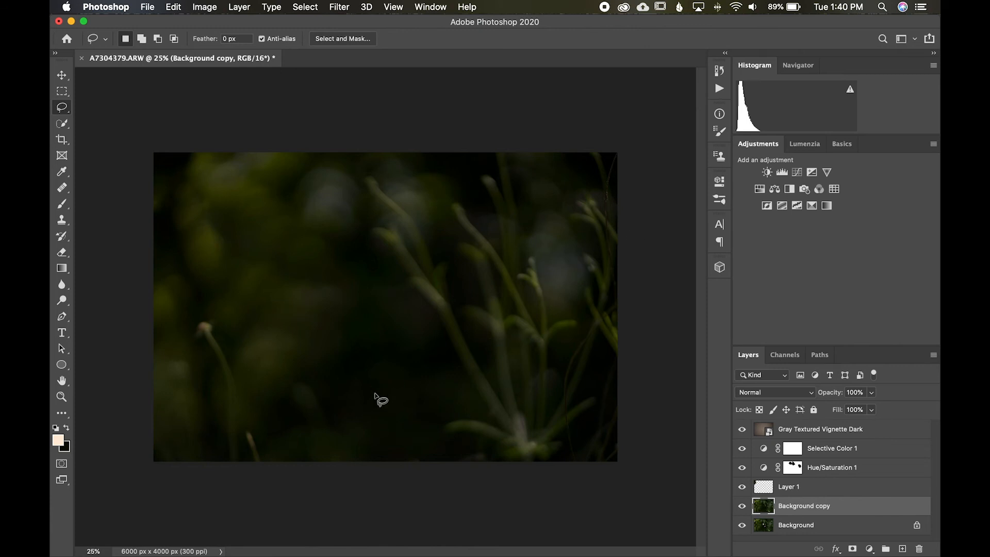
# Step: Apply a Gaussian Blur with a 31.7-pixel radius to the Background copy layer
pyautogui.click(841, 525)
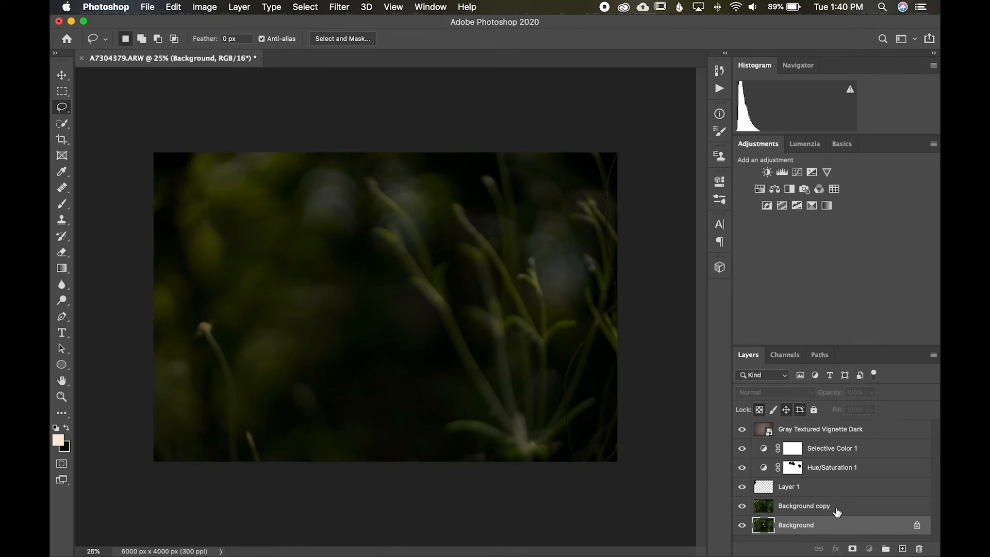
pyautogui.click(836, 510)
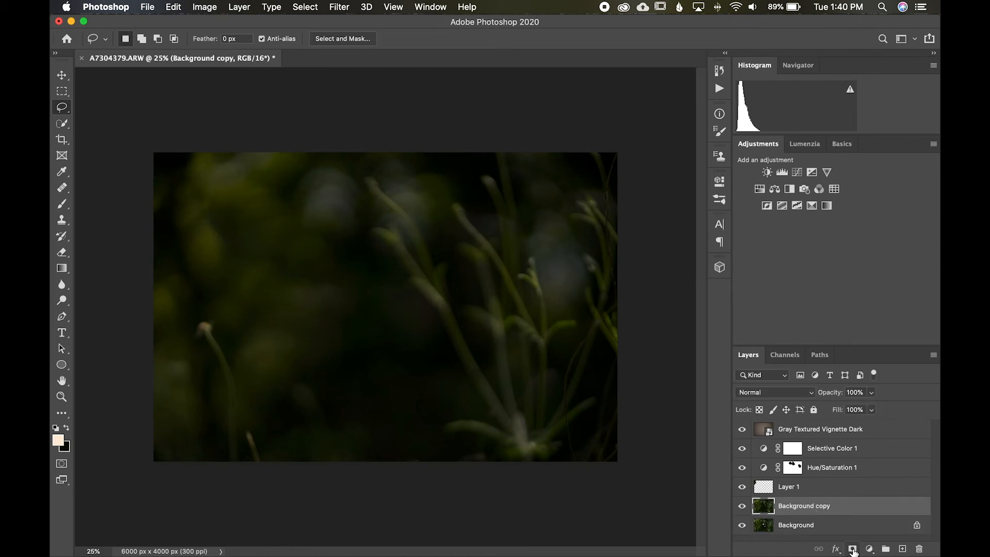
pyautogui.click(333, 7)
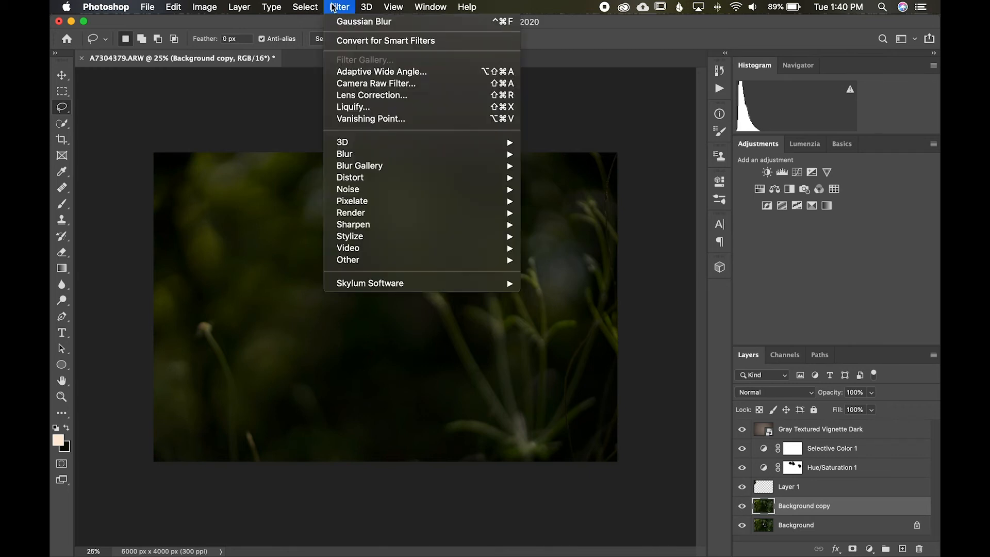
pyautogui.moveTo(342, 159)
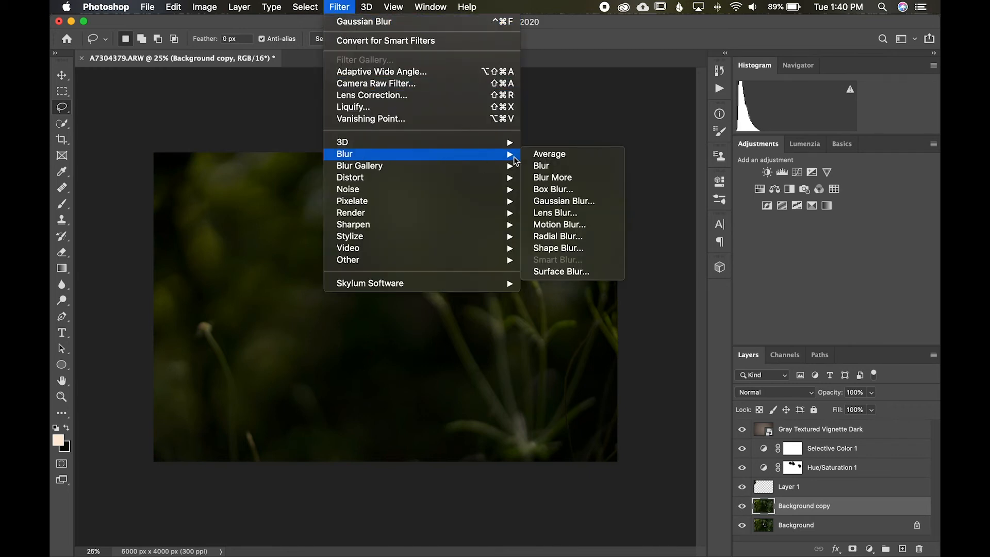
pyautogui.click(567, 204)
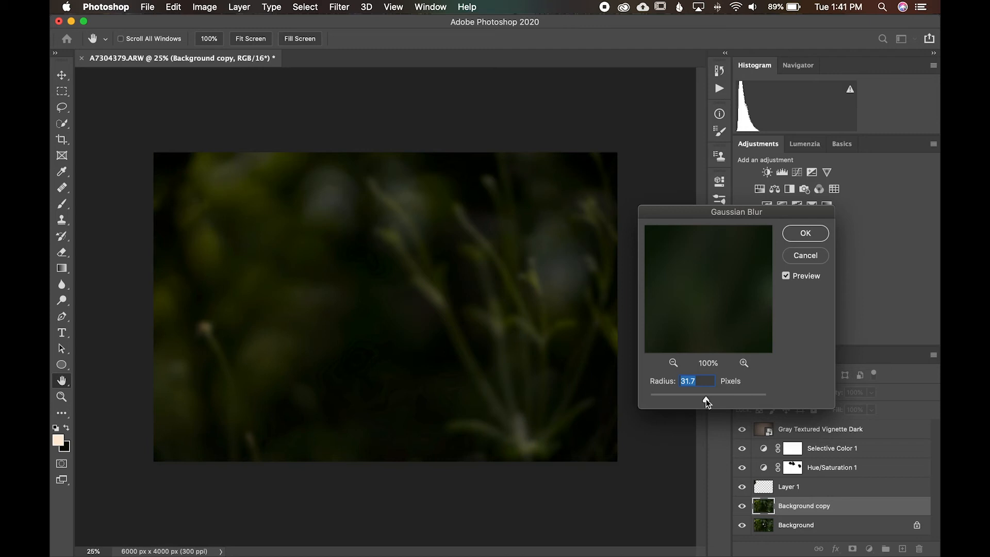
pyautogui.click(805, 232)
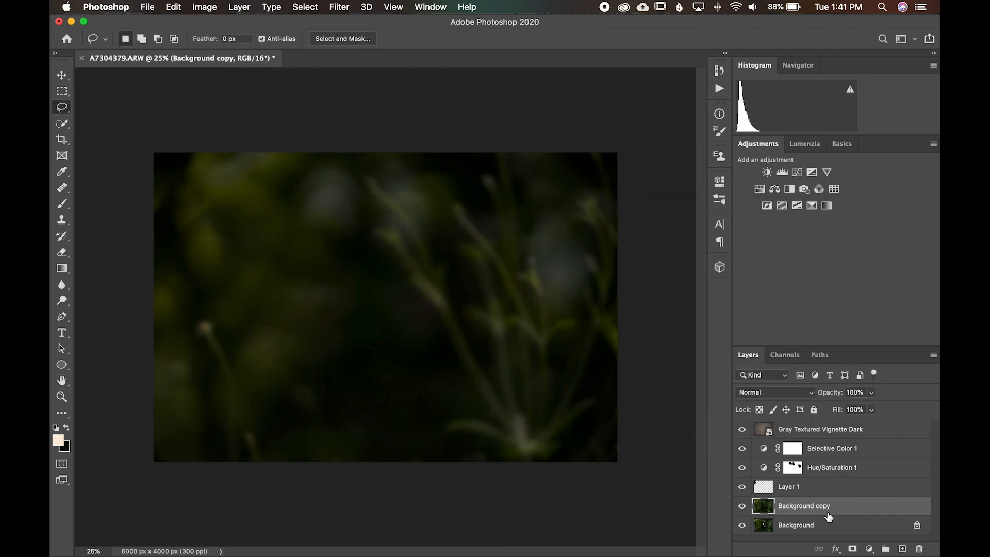
# Step: Add a layer mask to Background copy and paint black with a 400 px brush to reveal the butterfly, flower and stem
pyautogui.click(853, 549)
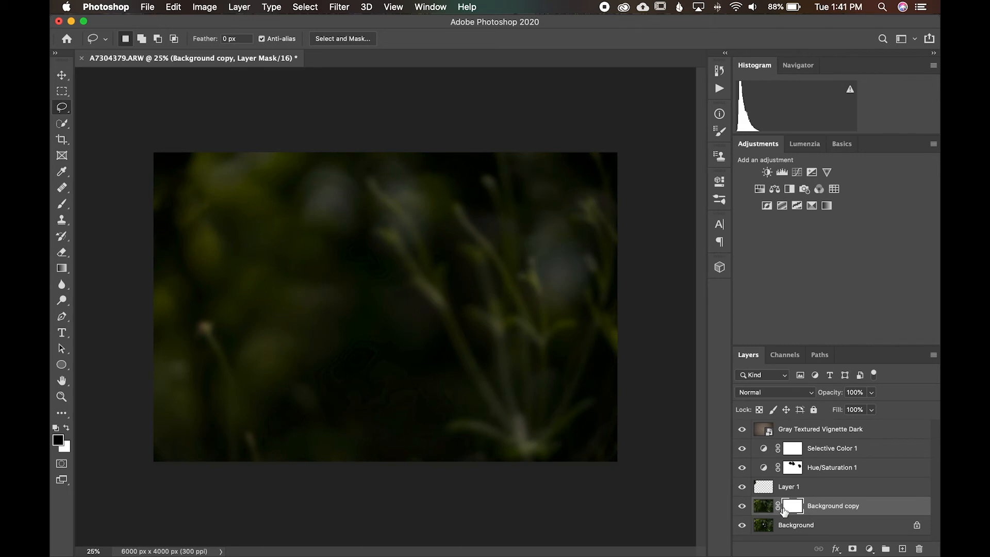
pyautogui.click(62, 204)
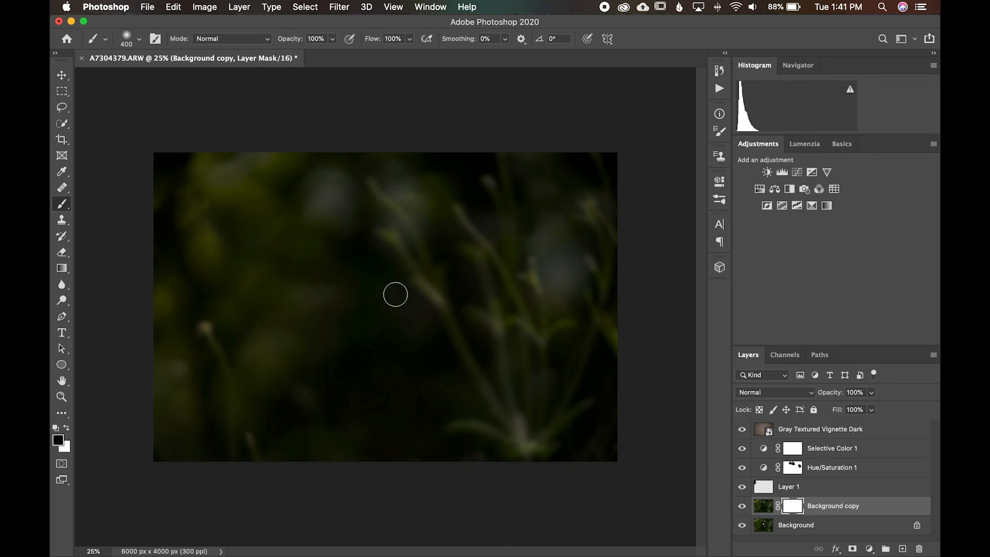
pyautogui.moveTo(395, 293)
pyautogui.mouseDown()
pyautogui.moveTo(372, 291)
pyautogui.moveTo(406, 293)
pyautogui.moveTo(381, 269)
pyautogui.moveTo(377, 285)
pyautogui.moveTo(376, 263)
pyautogui.moveTo(365, 298)
pyautogui.moveTo(406, 292)
pyautogui.moveTo(379, 303)
pyautogui.moveTo(376, 268)
pyautogui.moveTo(400, 284)
pyautogui.mouseUp()
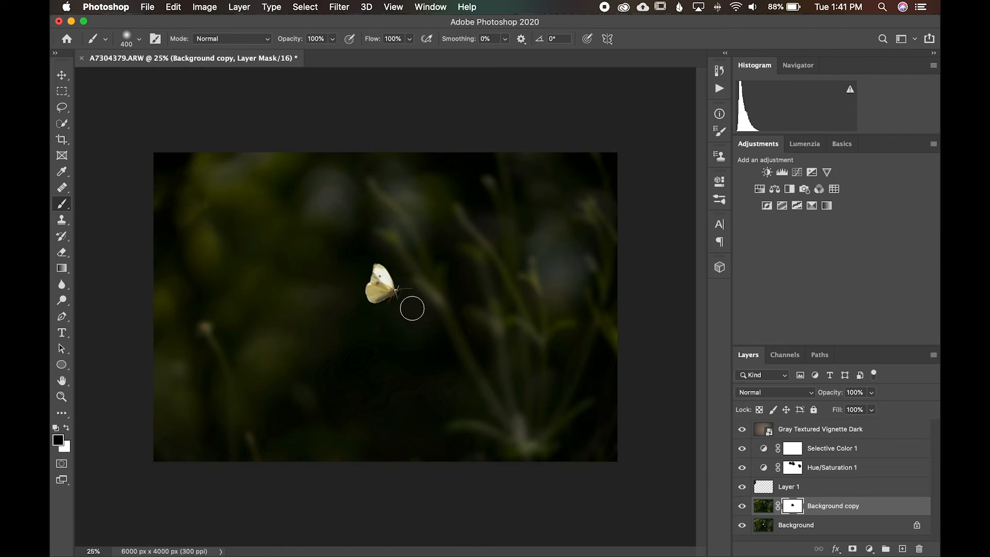
pyautogui.moveTo(406, 339)
pyautogui.mouseDown()
pyautogui.moveTo(429, 345)
pyautogui.moveTo(400, 354)
pyautogui.moveTo(418, 347)
pyautogui.moveTo(421, 365)
pyautogui.moveTo(405, 464)
pyautogui.moveTo(412, 398)
pyautogui.moveTo(385, 448)
pyautogui.moveTo(407, 465)
pyautogui.moveTo(427, 335)
pyautogui.moveTo(405, 354)
pyautogui.moveTo(415, 336)
pyautogui.moveTo(439, 344)
pyautogui.moveTo(415, 376)
pyautogui.moveTo(395, 429)
pyautogui.mouseUp()
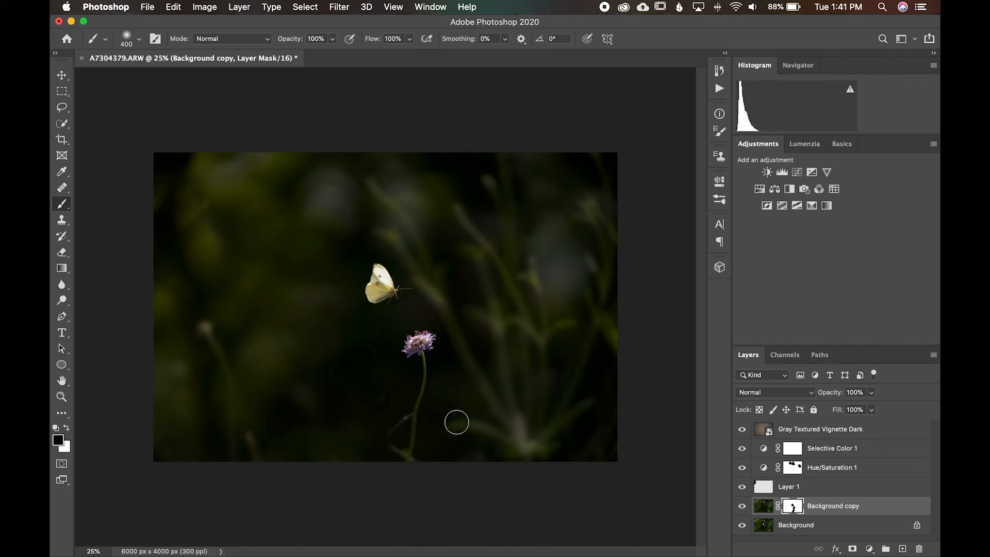
# Step: Compare the image with and without the blurred Background copy layer, and inspect the butterfly and flower at 100%
pyautogui.click(742, 510)
pyautogui.click(742, 509)
pyautogui.click(742, 509)
pyautogui.click(742, 509)
pyautogui.click(743, 510)
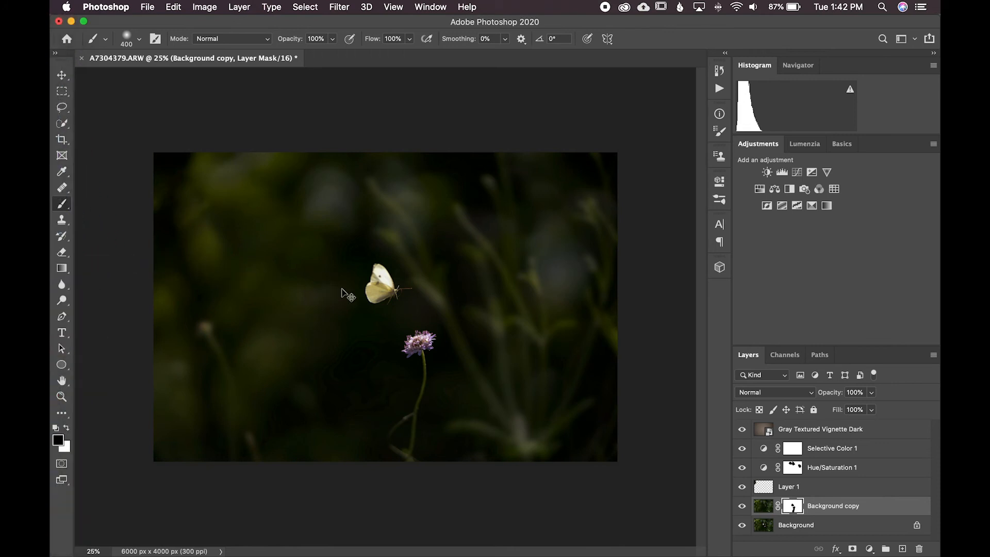
pyautogui.press('super+equal')
pyautogui.press('super+equal')
pyautogui.press('super+equal')
pyautogui.press('super+equal')
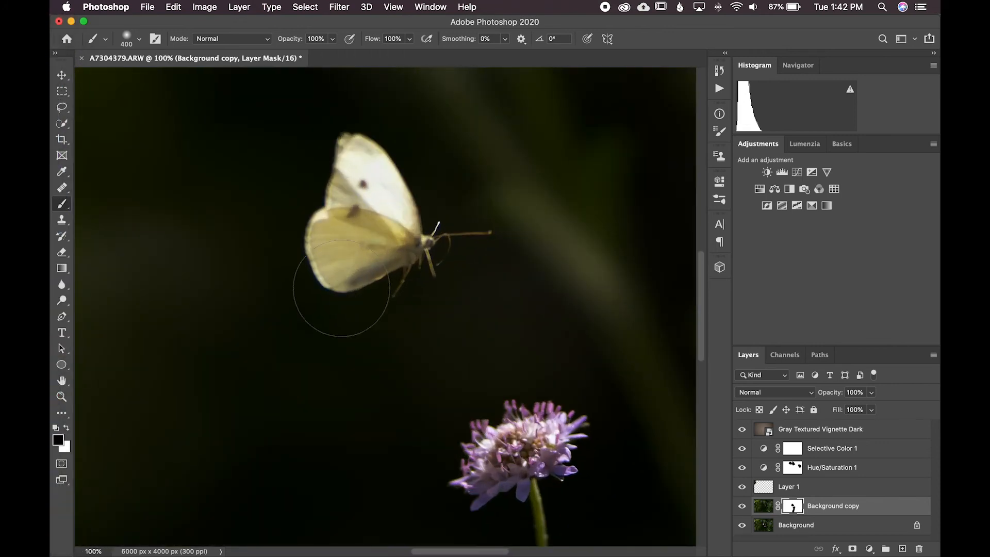
pyautogui.press('super+0')
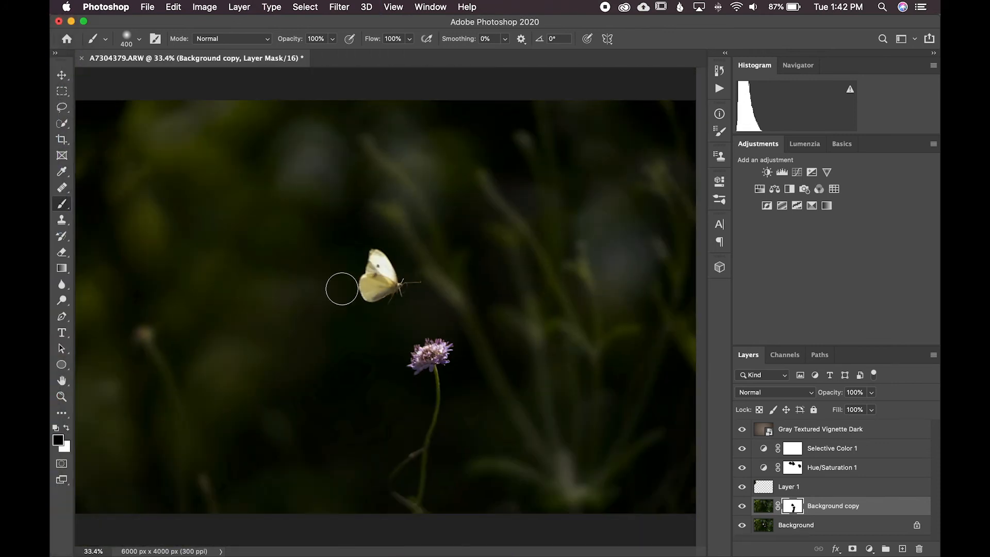
# Step: Switch to Lightroom Classic and open the photo A7304376.ARW for editing in Photoshop
pyautogui.moveTo(67, 118)
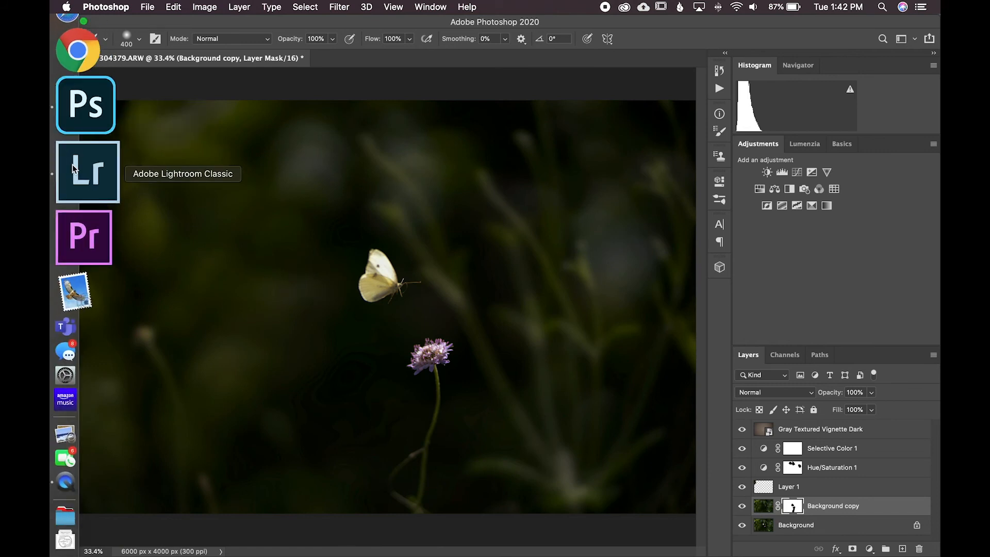
pyautogui.click(83, 172)
pyautogui.click(93, 523)
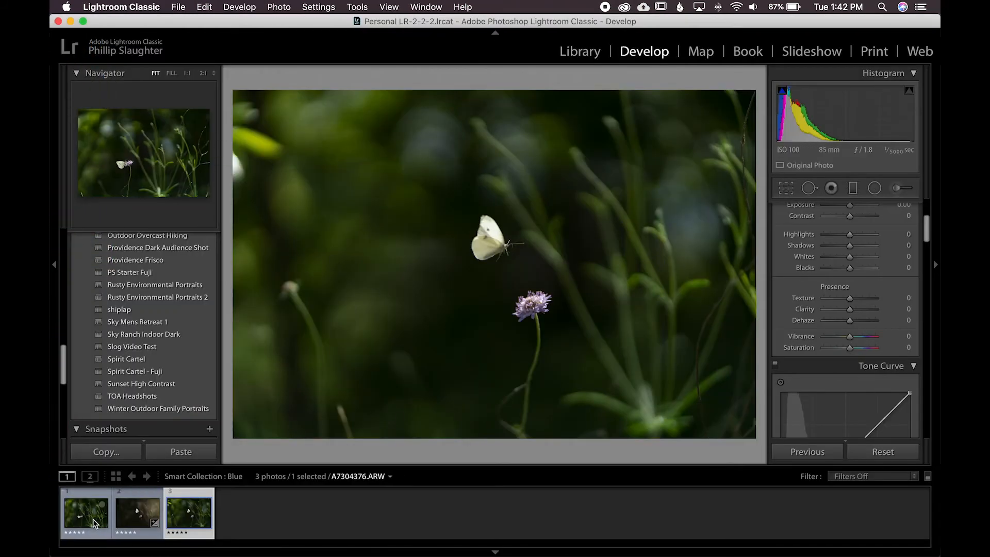
pyautogui.rightClick(93, 523)
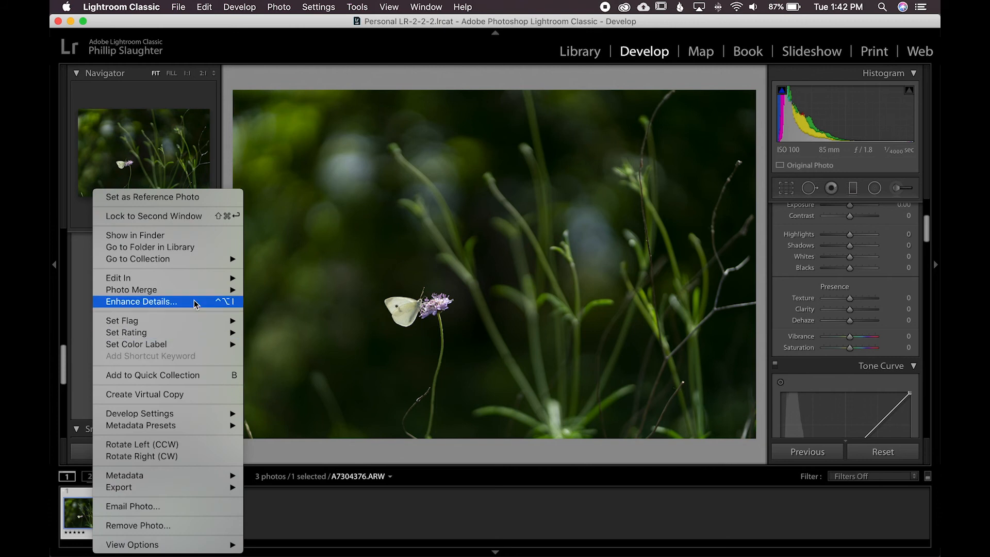
pyautogui.moveTo(234, 278)
pyautogui.click(314, 278)
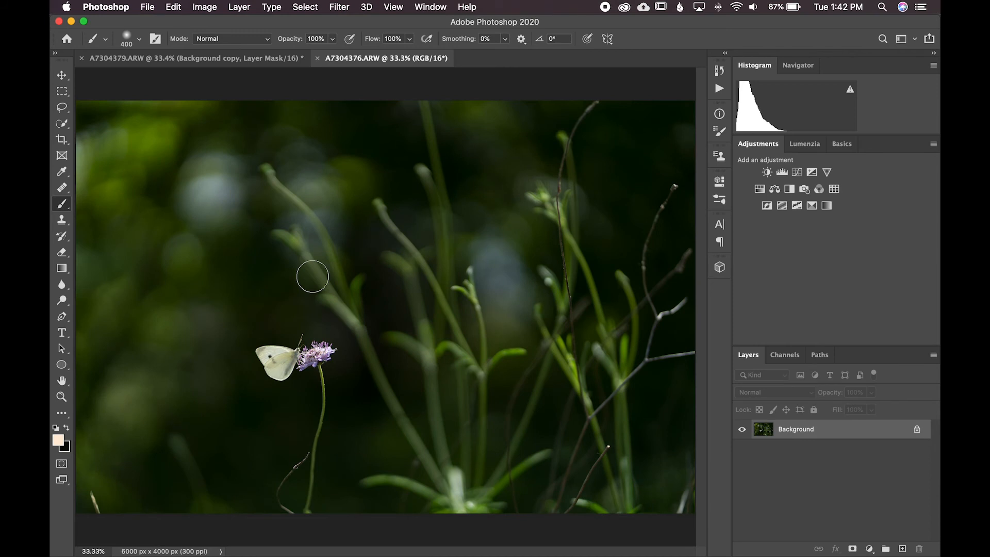
# Step: Select the white butterfly's wings in A7304376.ARW with the Quick Selection tool and copy them to a new layer
pyautogui.press('super+equal')
pyautogui.press('super+equal')
pyautogui.press('super+equal')
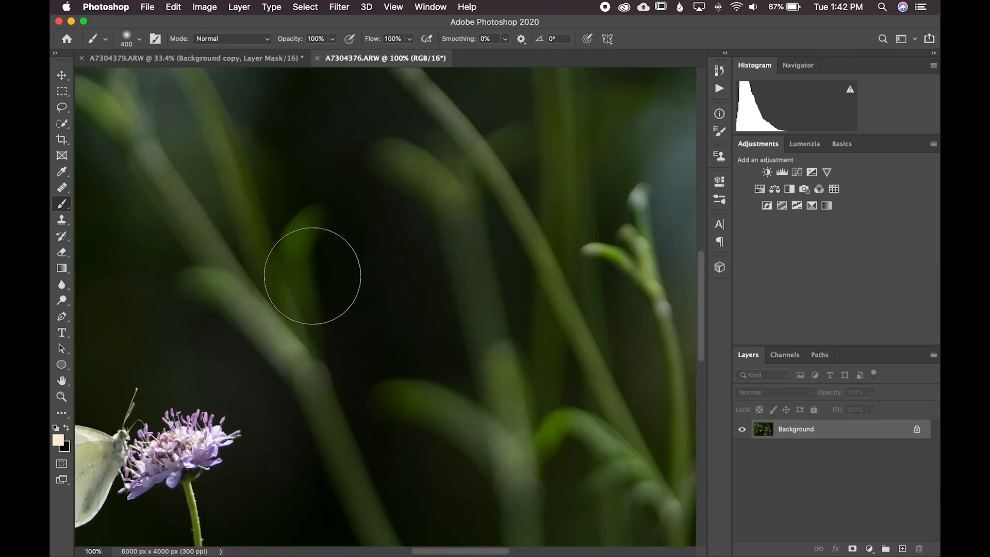
pyautogui.scroll(-5, 145, 289)
pyautogui.hscroll(-5, 146, 290)
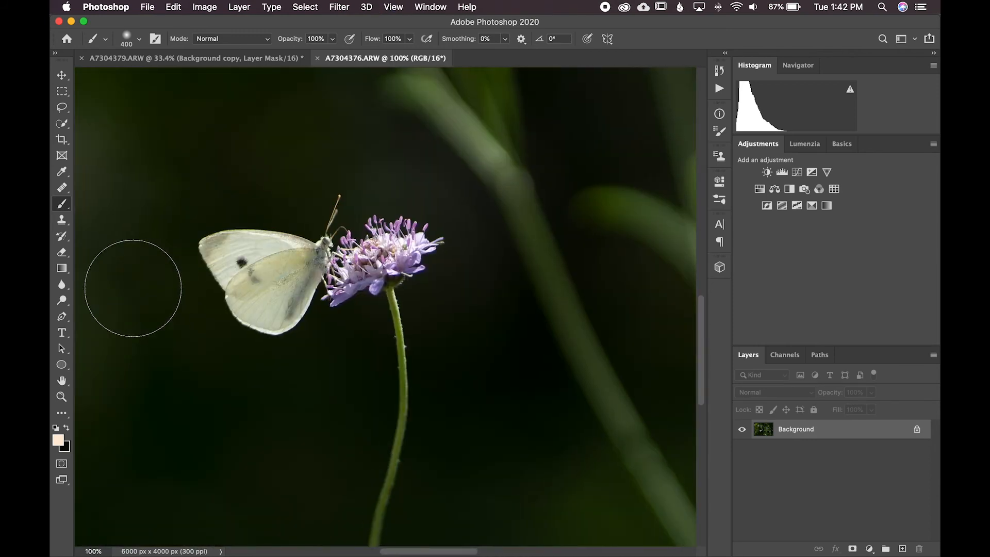
pyautogui.click(62, 125)
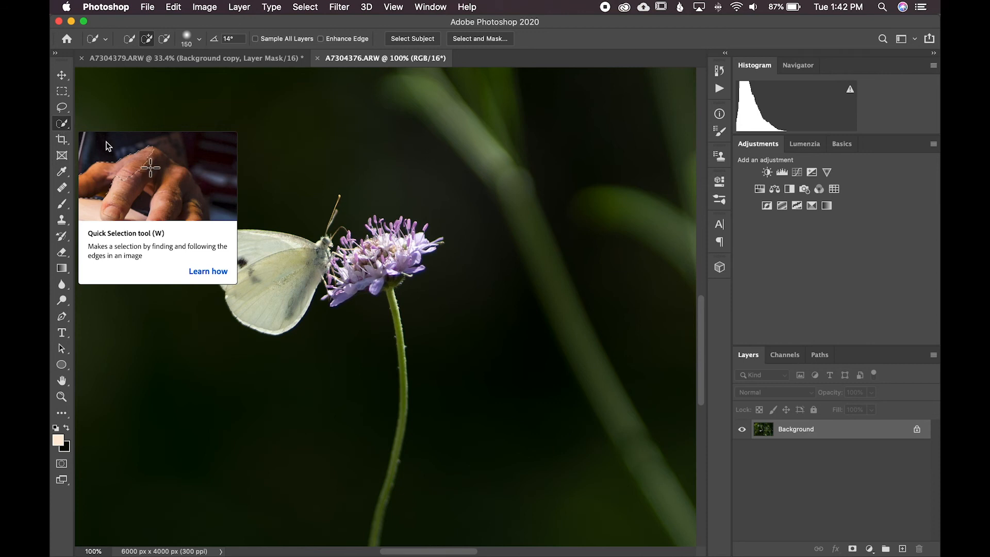
pyautogui.moveTo(290, 257)
pyautogui.mouseDown()
pyautogui.moveTo(297, 312)
pyautogui.moveTo(237, 263)
pyautogui.mouseUp()
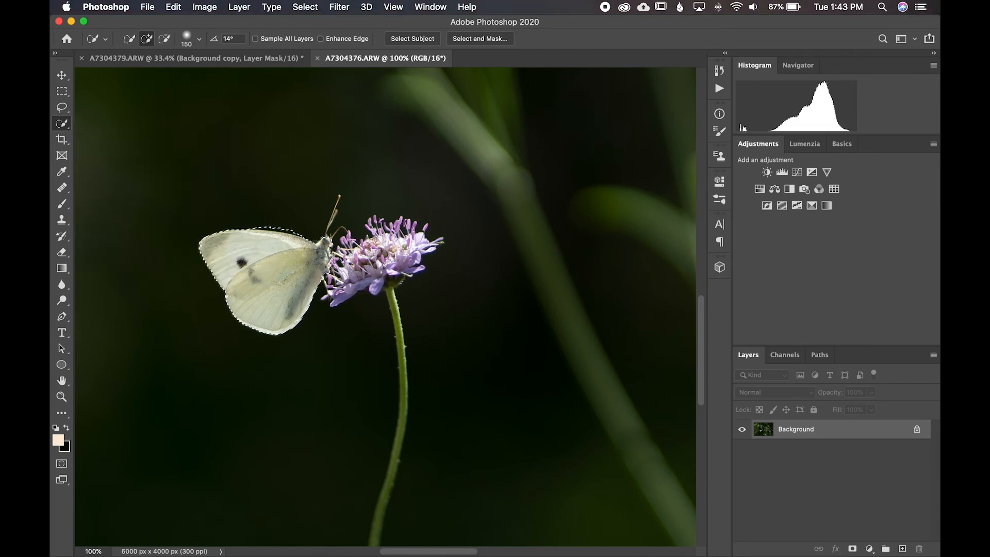
pyautogui.rightClick(273, 286)
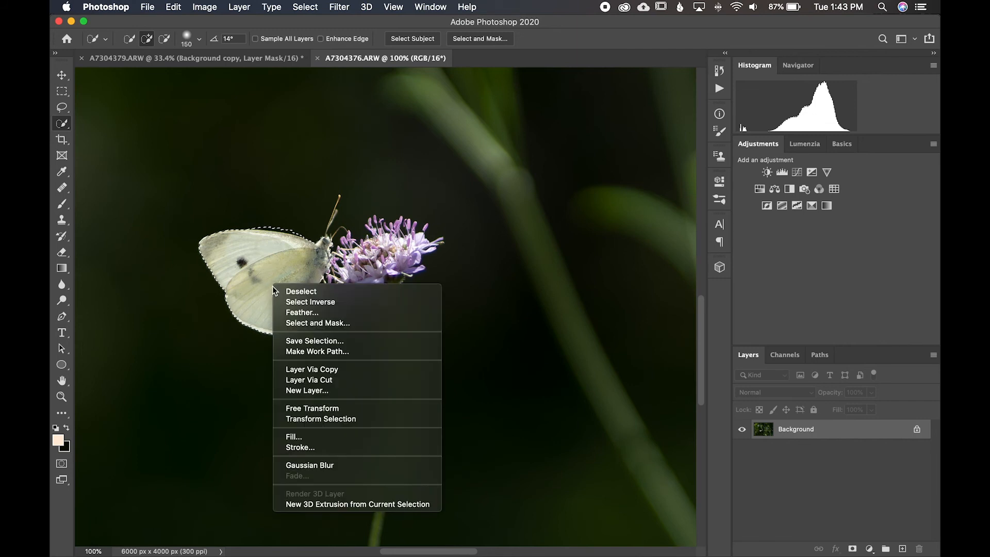
pyautogui.click(314, 370)
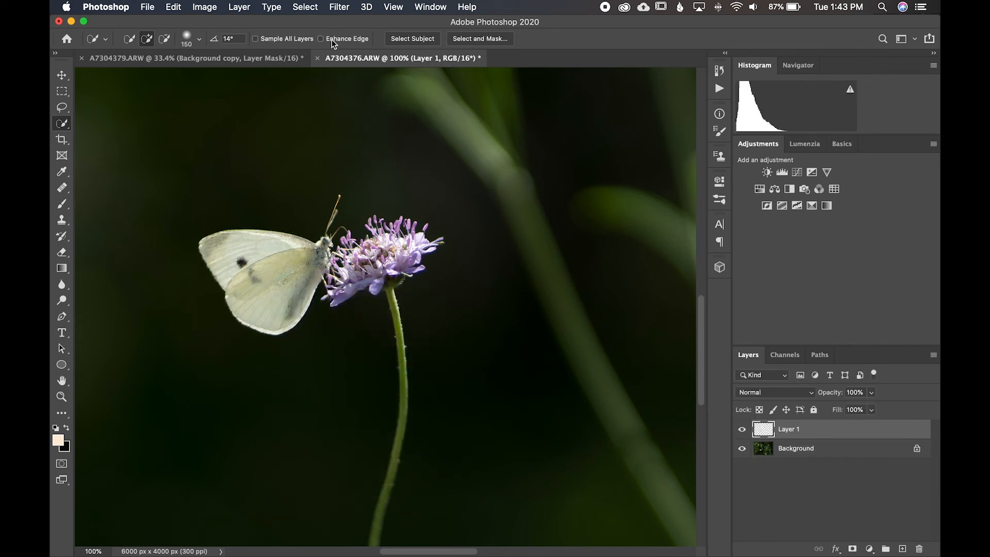
# Step: Float and shrink the A7304376.ARW window, and copy its cut-out butterfly layer into A7304379.ARW over the original butterfly
pyautogui.moveTo(351, 58); pyautogui.dragTo(259, 255)
pyautogui.click(257, 257)
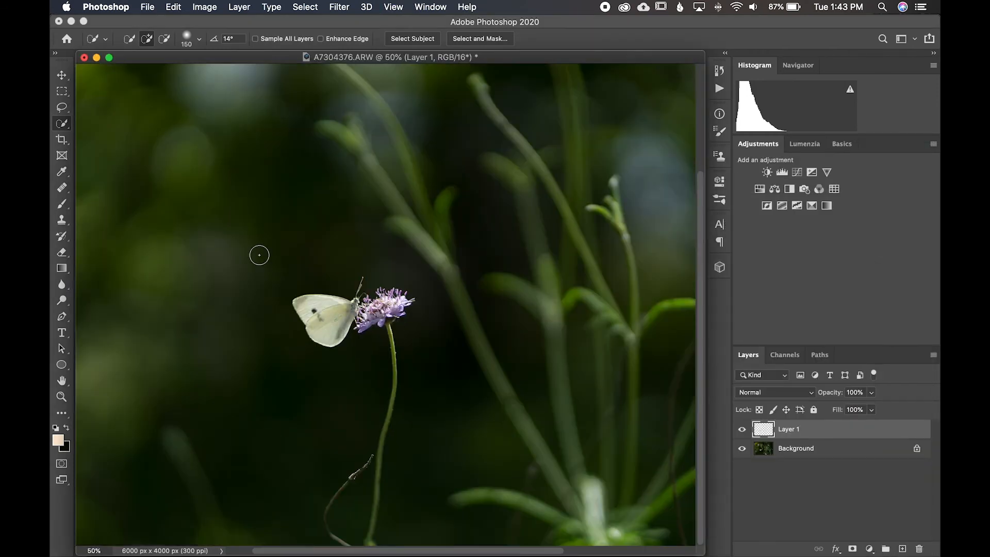
pyautogui.press('super+minus')
pyautogui.press('super+minus')
pyautogui.press('super+minus')
pyautogui.press('super+minus')
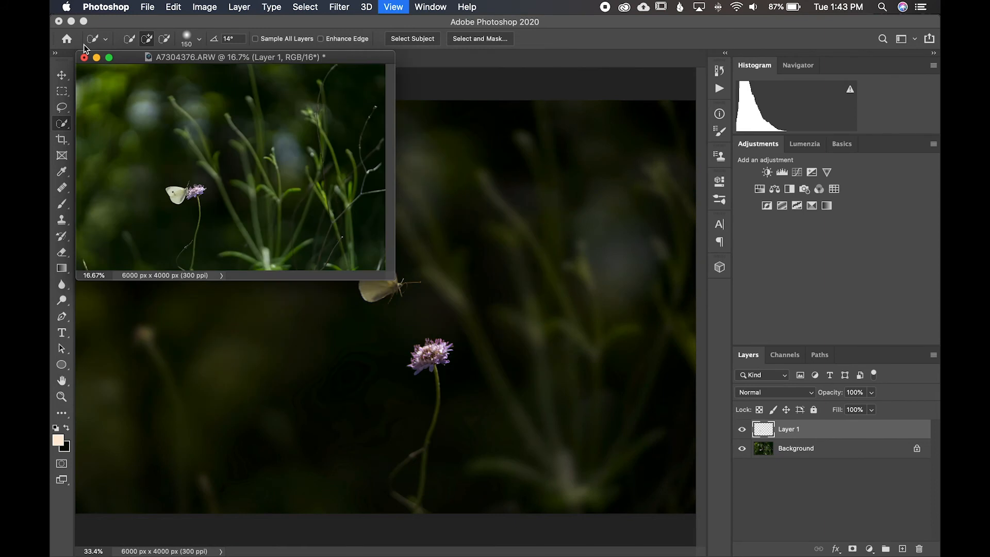
pyautogui.moveTo(146, 56); pyautogui.dragTo(520, 245)
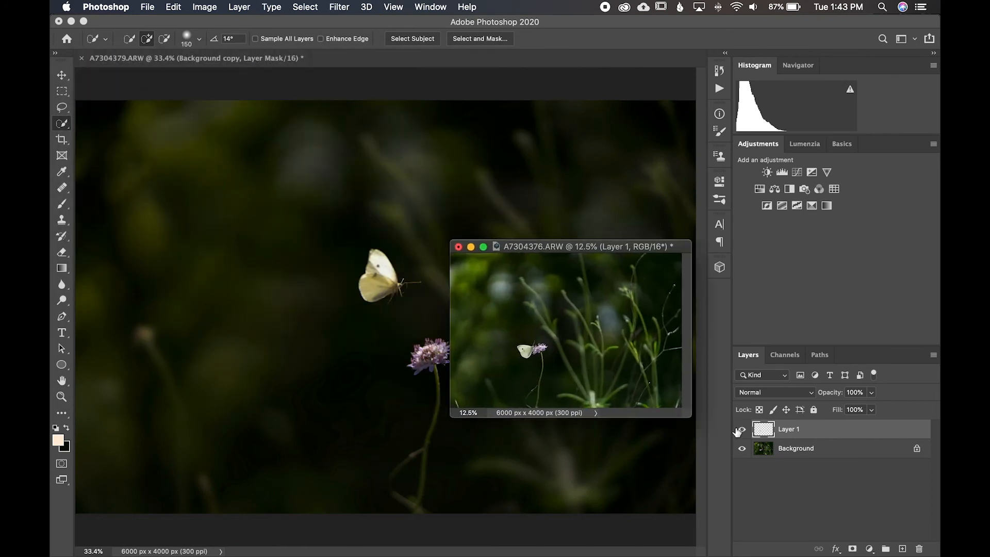
pyautogui.moveTo(807, 432); pyautogui.dragTo(363, 287)
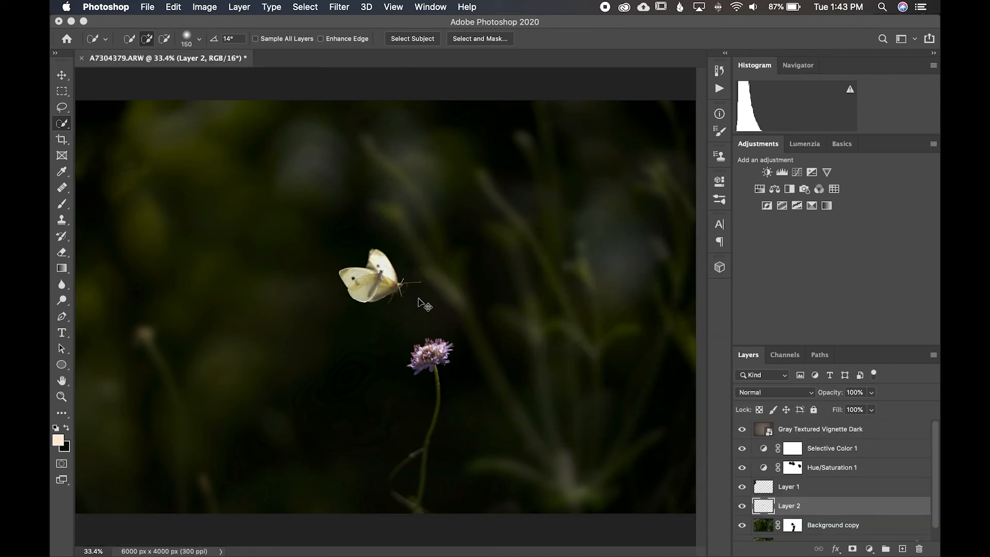
# Step: Free-transform the copied butterfly, rotating it about 50° clockwise and moving it over the original butterfly's wings
pyautogui.press('super+equal')
pyautogui.press('super+equal')
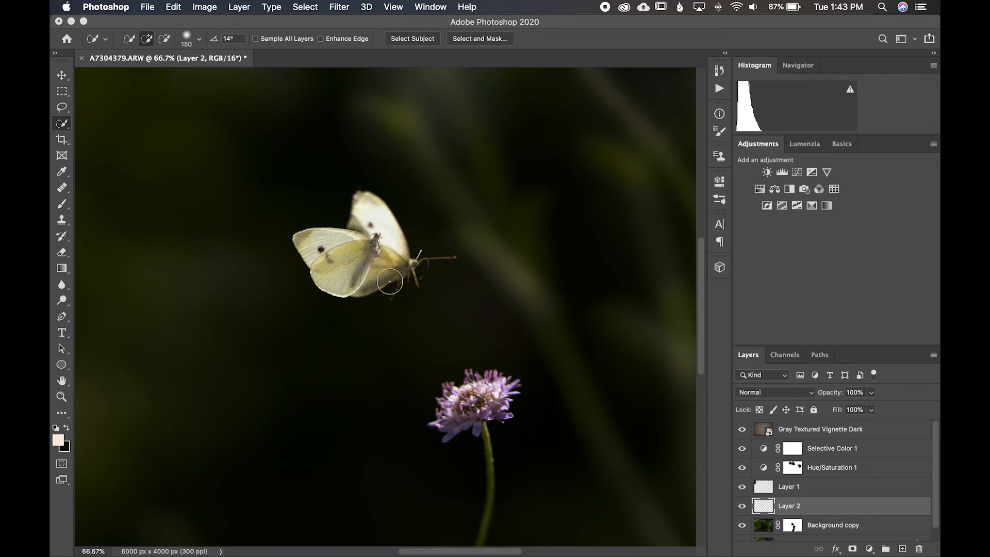
pyautogui.press('super+t')
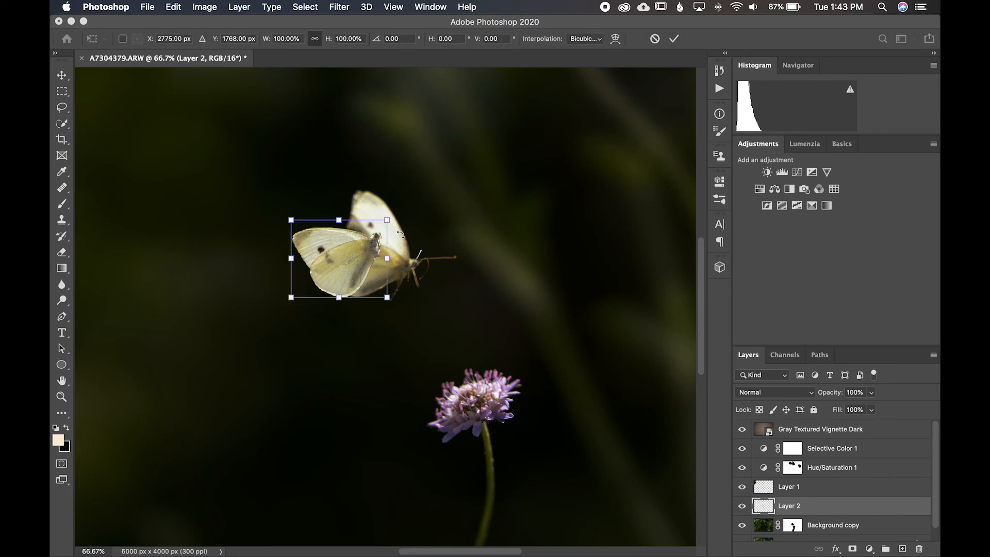
pyautogui.moveTo(405, 260); pyautogui.dragTo(409, 298)
pyautogui.moveTo(352, 272); pyautogui.dragTo(391, 262)
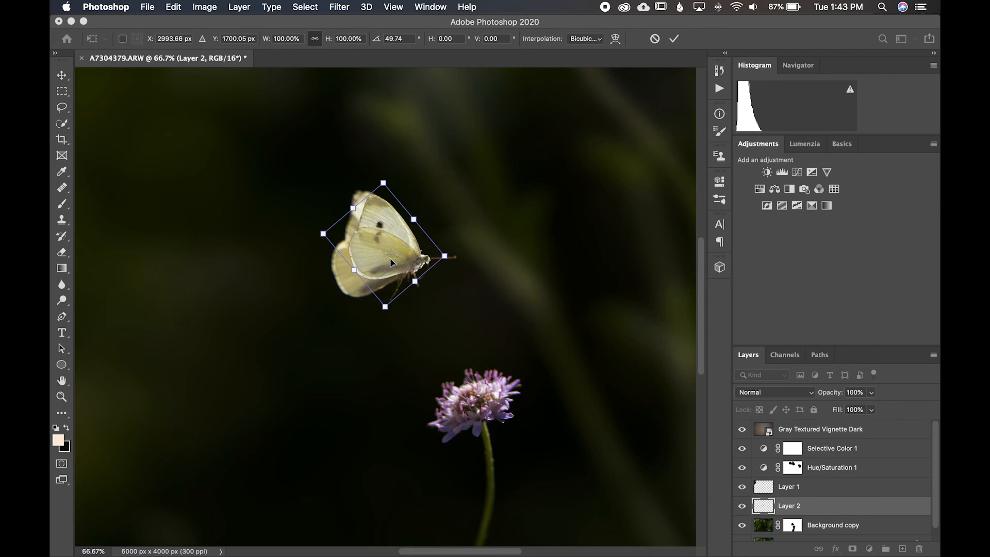
# Step: Distort the copied butterfly by its corners until its wings cover the original blurry ones, and apply the transform
pyautogui.rightClick(386, 231)
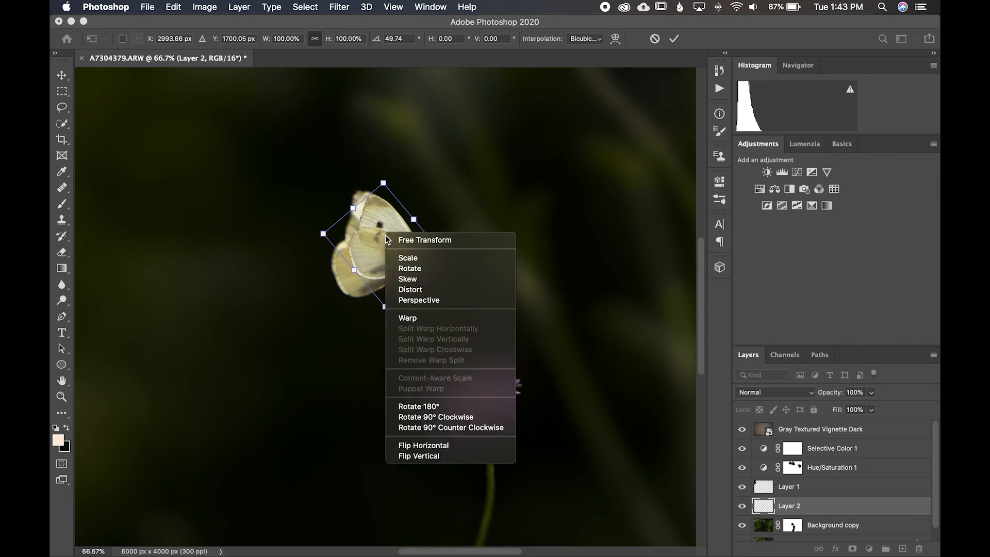
pyautogui.click(411, 285)
pyautogui.moveTo(383, 183); pyautogui.dragTo(361, 161)
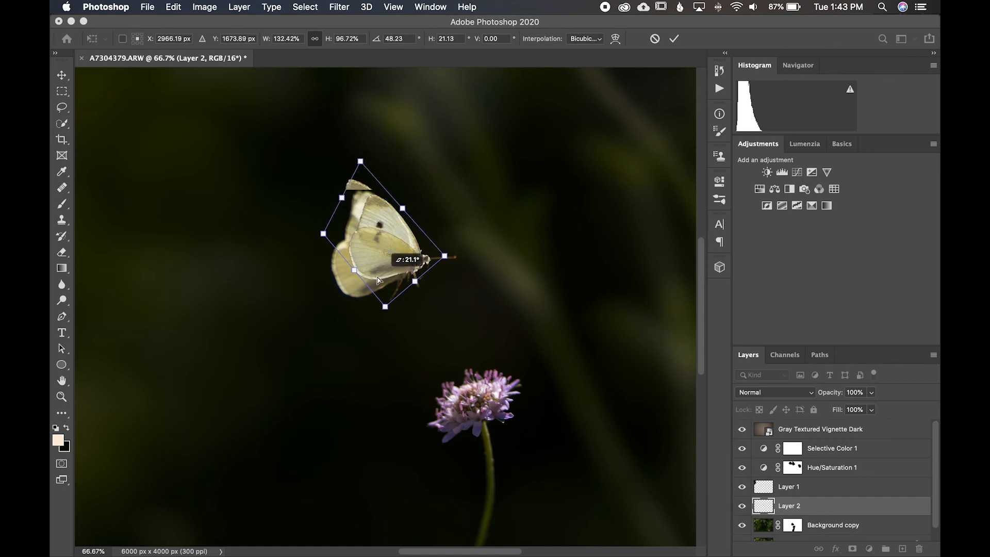
pyautogui.moveTo(387, 309); pyautogui.dragTo(362, 321)
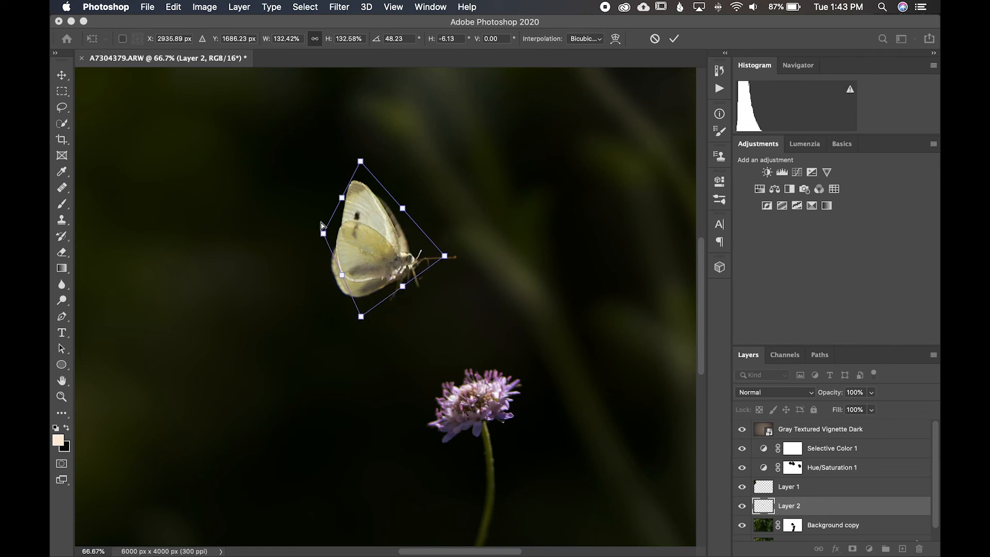
pyautogui.moveTo(322, 235); pyautogui.dragTo(305, 259)
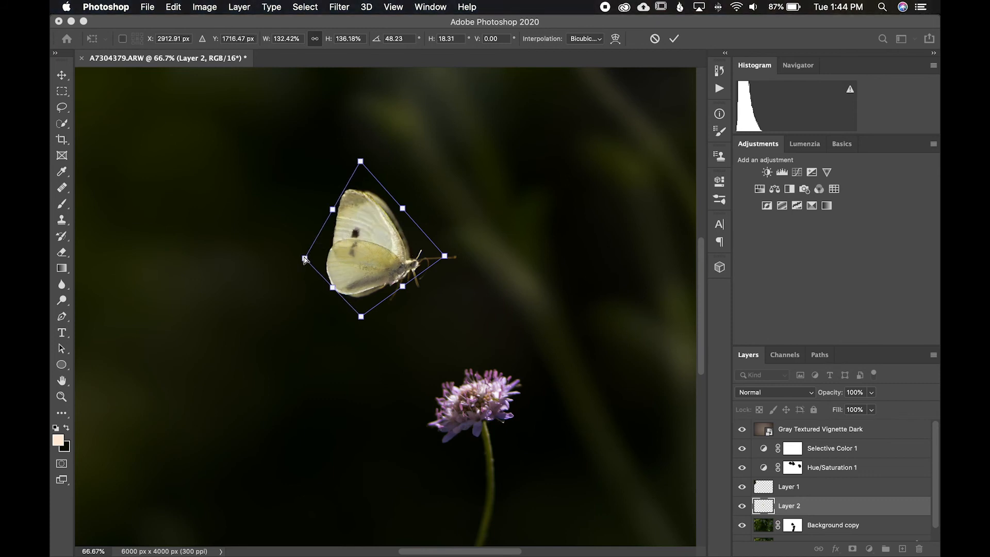
pyautogui.moveTo(445, 256); pyautogui.dragTo(452, 255)
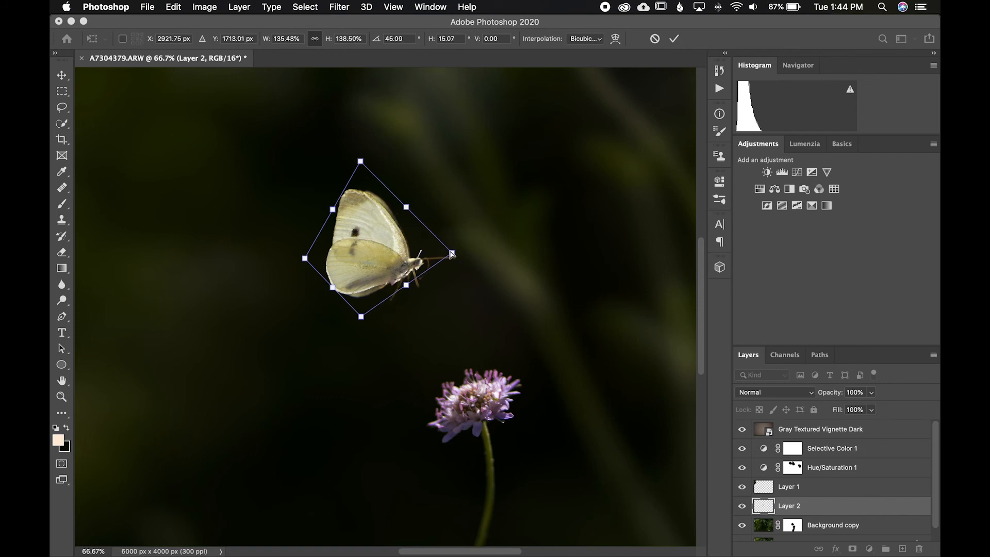
pyautogui.moveTo(361, 161); pyautogui.dragTo(367, 153)
pyautogui.moveTo(361, 316); pyautogui.dragTo(366, 325)
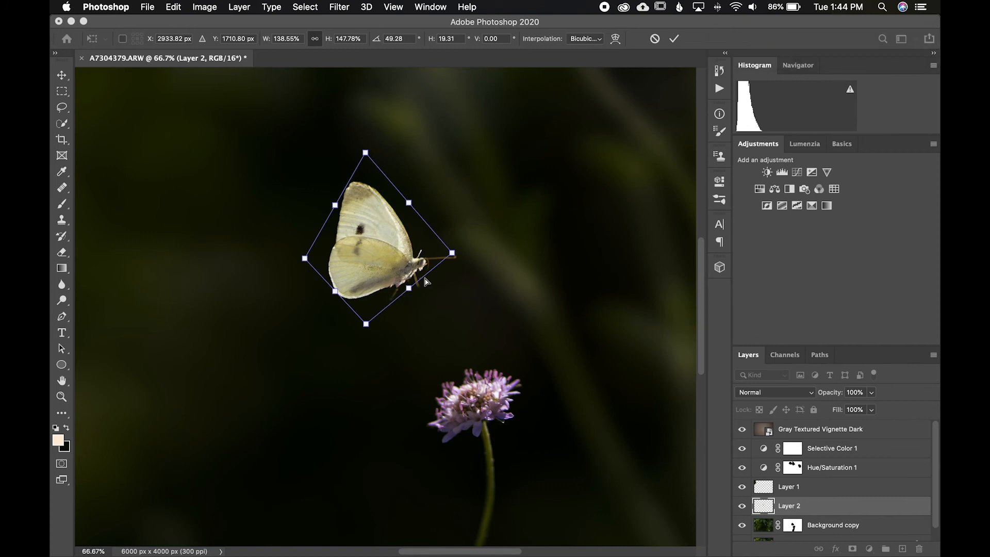
pyautogui.moveTo(452, 254); pyautogui.dragTo(449, 252)
pyautogui.press('Return')
# Step: Toggle the visibility of Layer 2 to compare the sharp butterfly with the original beneath it
pyautogui.press('w')
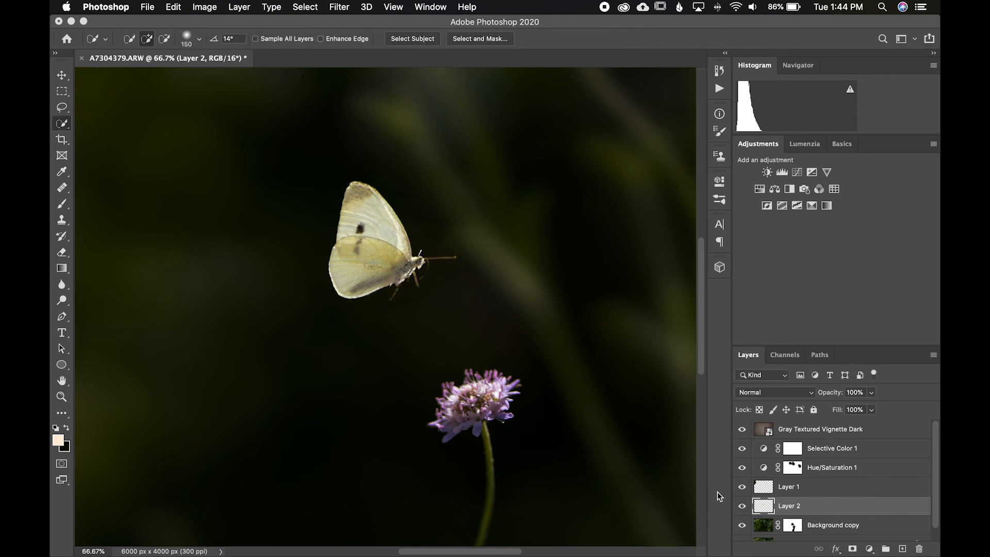
pyautogui.click(742, 506)
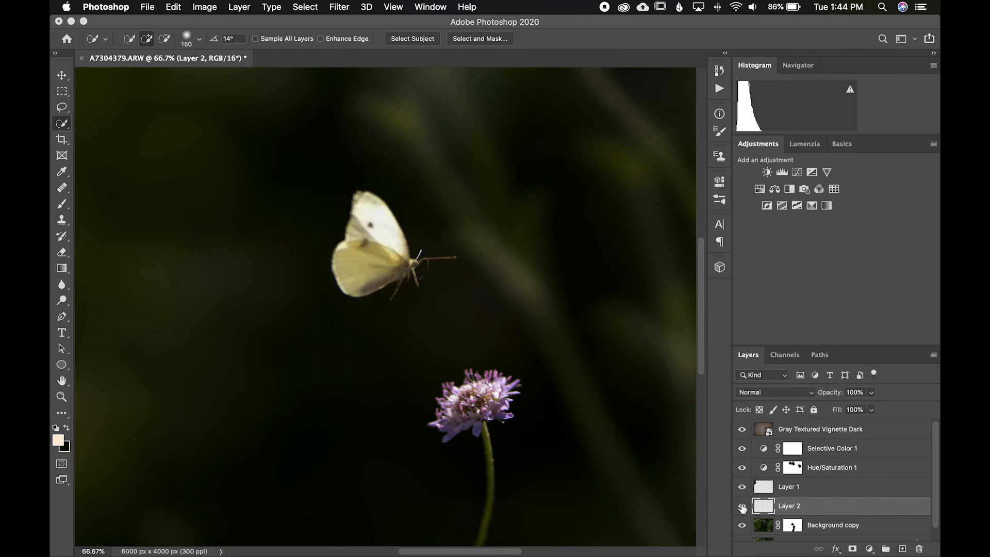
pyautogui.click(742, 507)
pyautogui.click(742, 507)
pyautogui.click(742, 507)
# Step: Add a layer mask to Layer 2 and paint black with a 125 px brush over the copied butterfly's head and front body
pyautogui.press('super+equal')
pyautogui.press('super+equal')
pyautogui.press('super+equal')
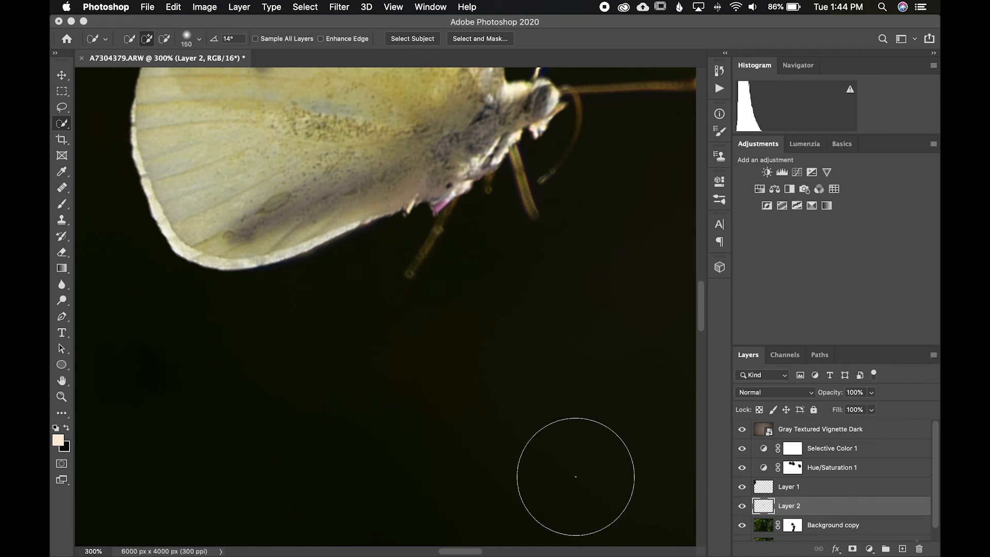
pyautogui.scroll(10, 567, 478)
pyautogui.scroll(3, 568, 478)
pyautogui.hscroll(3, 568, 478)
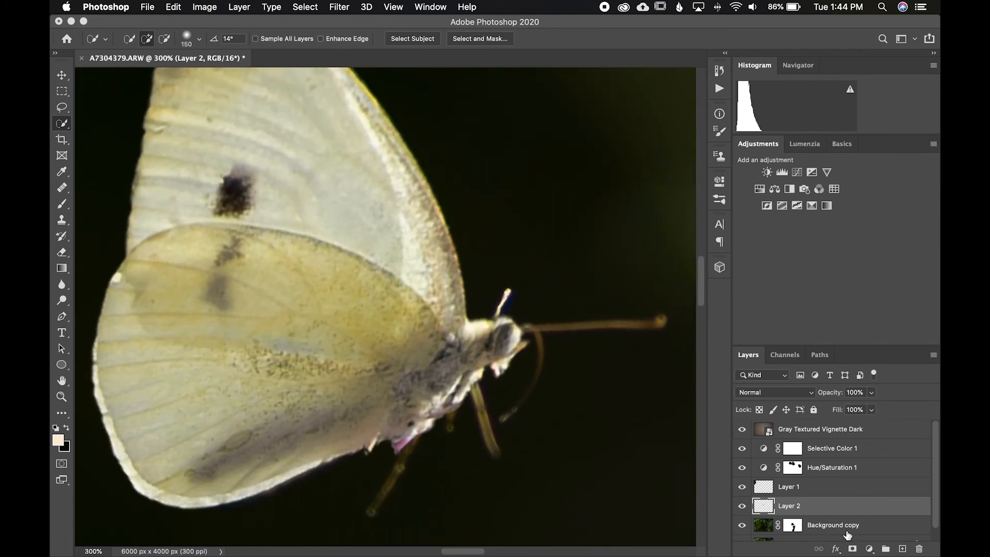
pyautogui.click(852, 549)
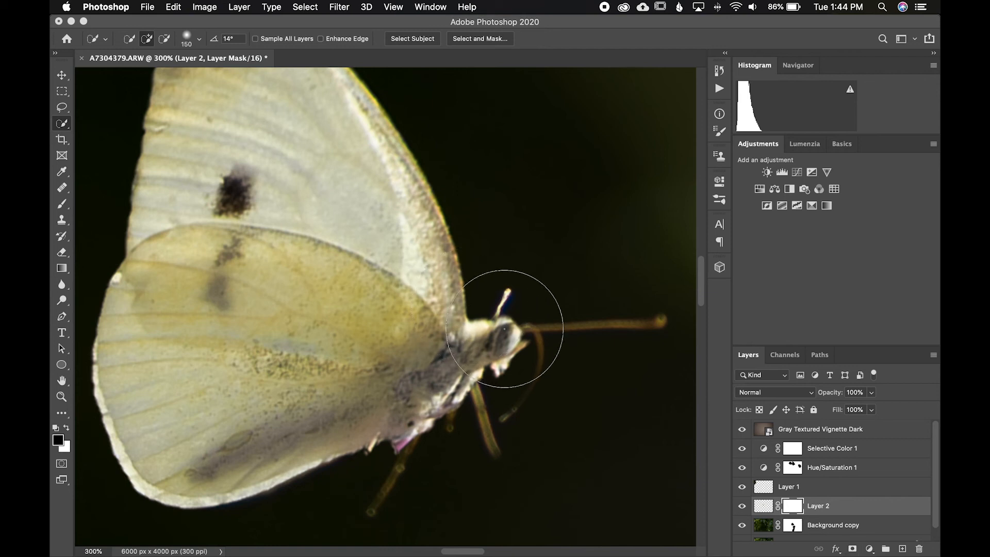
pyautogui.press('b')
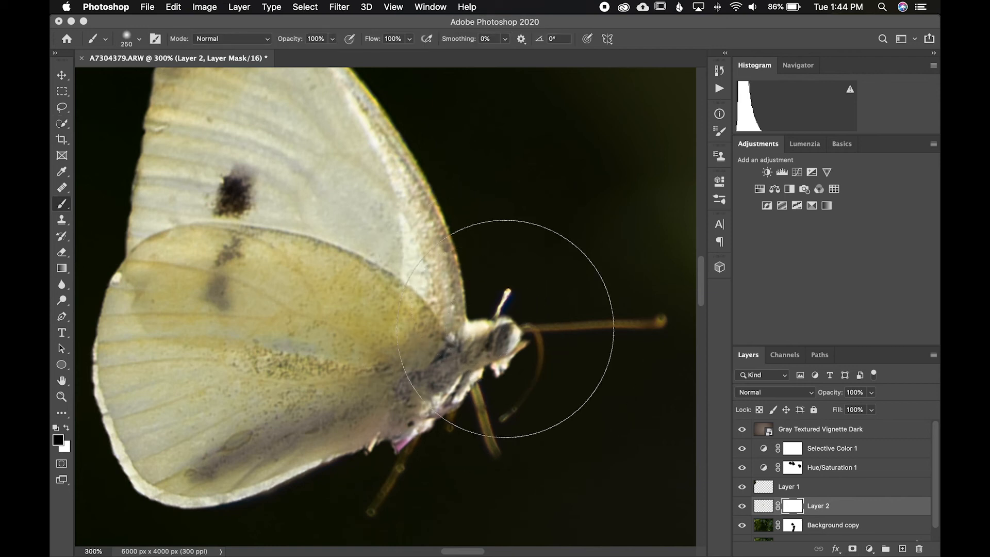
pyautogui.press('[')
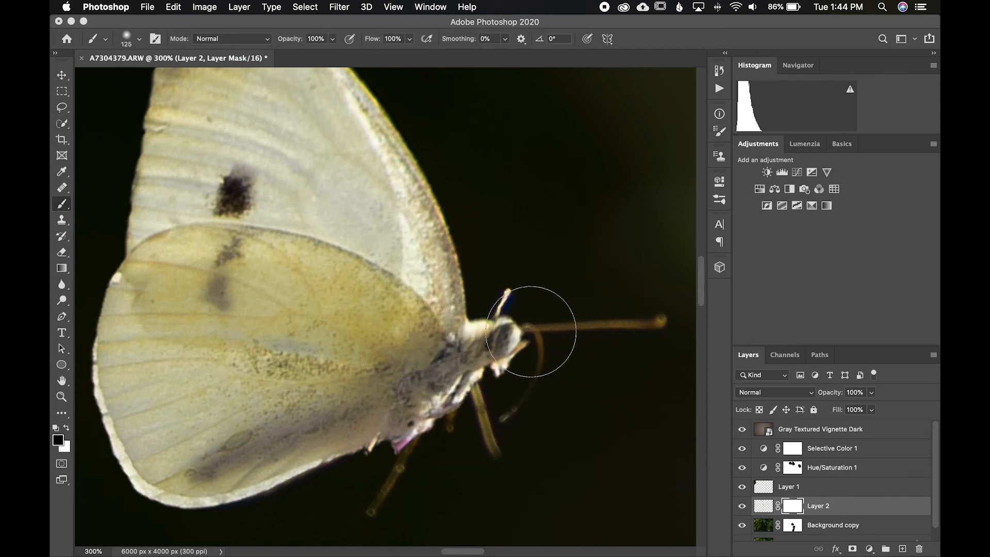
pyautogui.moveTo(539, 327)
pyautogui.mouseDown()
pyautogui.moveTo(520, 349)
pyautogui.moveTo(508, 346)
pyautogui.moveTo(482, 420)
pyautogui.moveTo(432, 459)
pyautogui.moveTo(537, 327)
pyautogui.moveTo(524, 296)
pyautogui.moveTo(534, 334)
pyautogui.mouseUp()
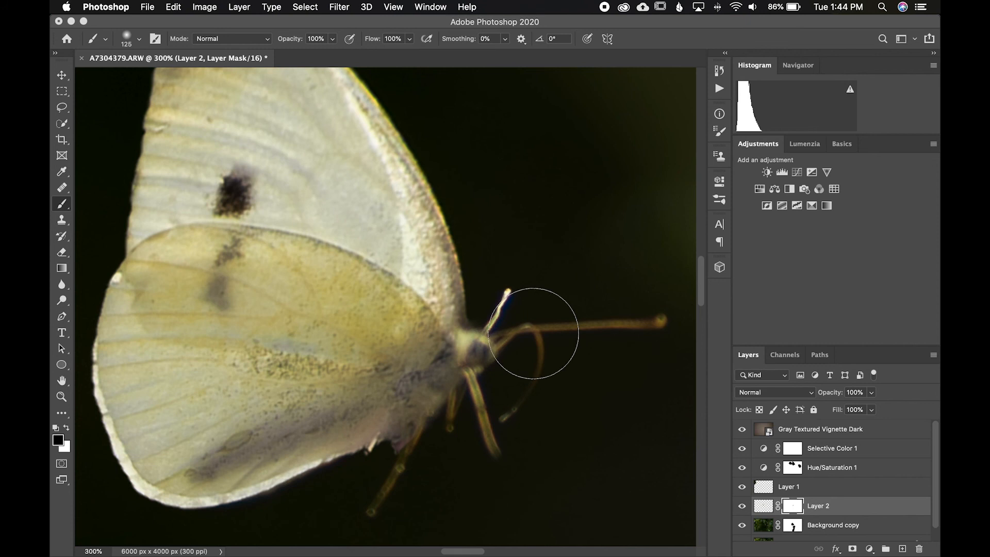
# Step: Select the Gray Textured Vignette Dark layer and add a blank layer above it
pyautogui.press('v')
pyautogui.click(370, 349)
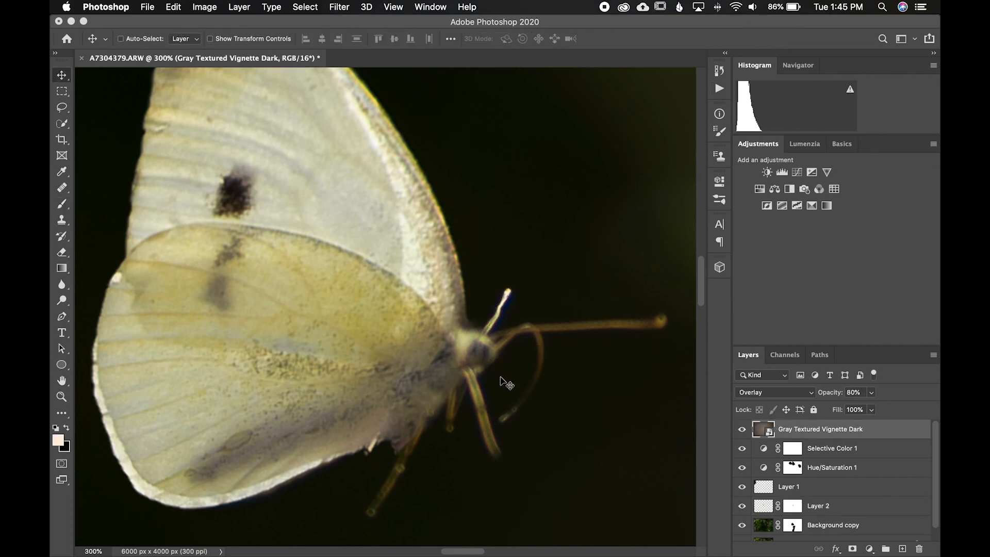
pyautogui.press('super+0')
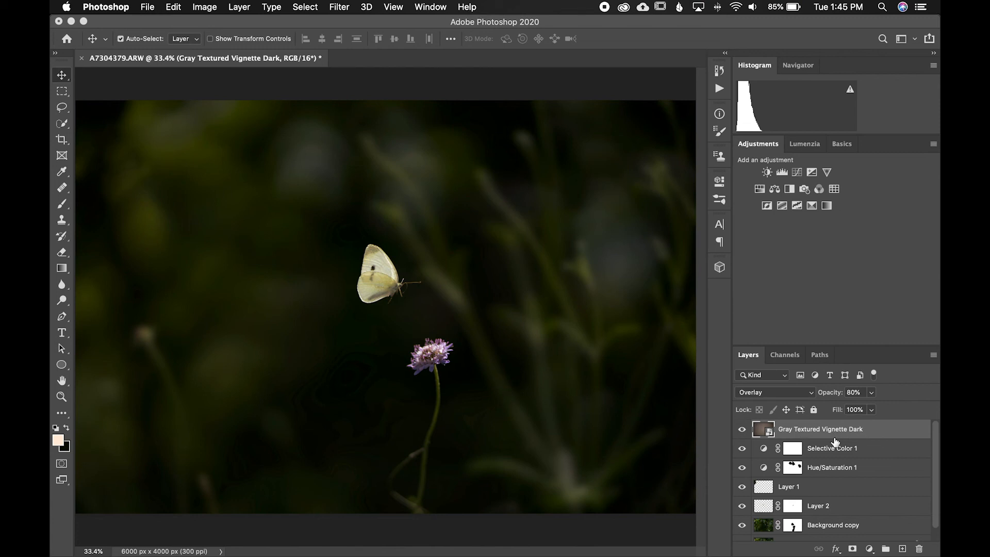
pyautogui.click(902, 548)
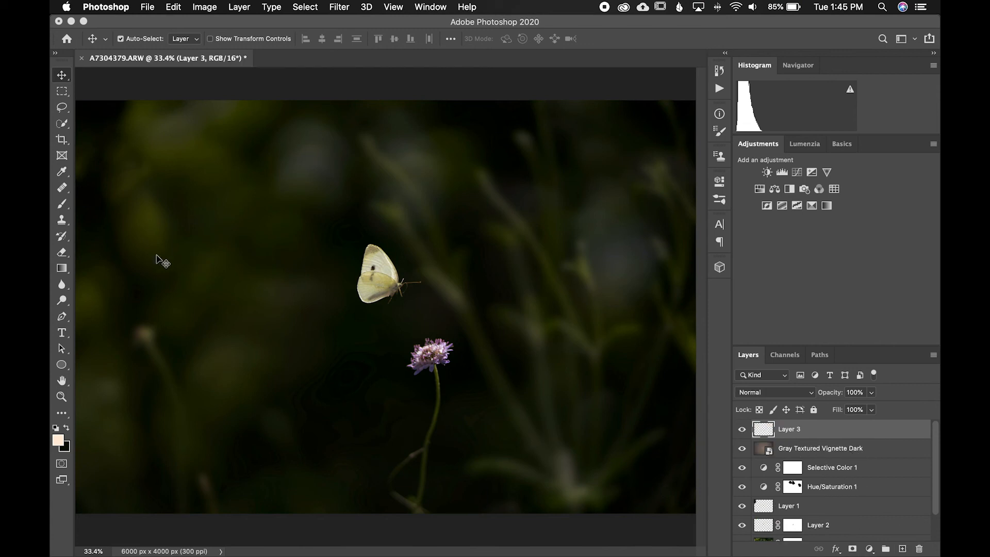
# Step: Choose the Gradient tool and set the foreground colour to pale yellow fffed3, starting from a tone sampled at the butterfly
pyautogui.click(62, 268)
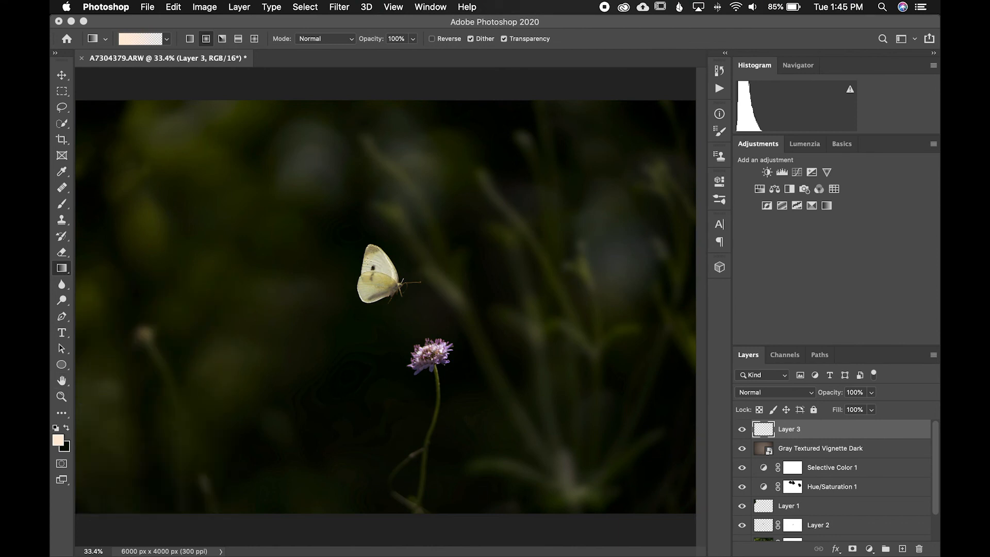
pyautogui.keyDown('alt'); pyautogui.click(398, 263); pyautogui.keyUp('alt')
pyautogui.click(58, 439)
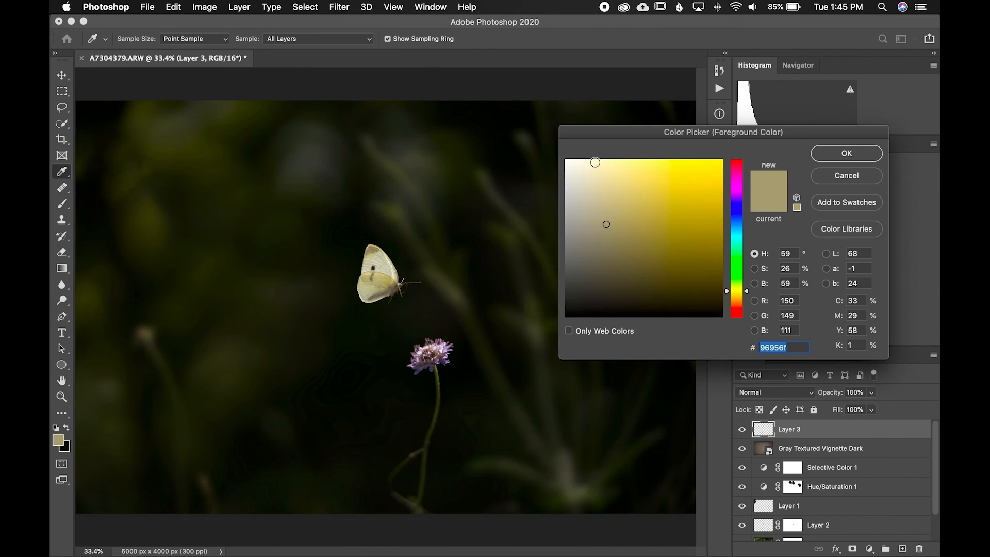
pyautogui.click(595, 163)
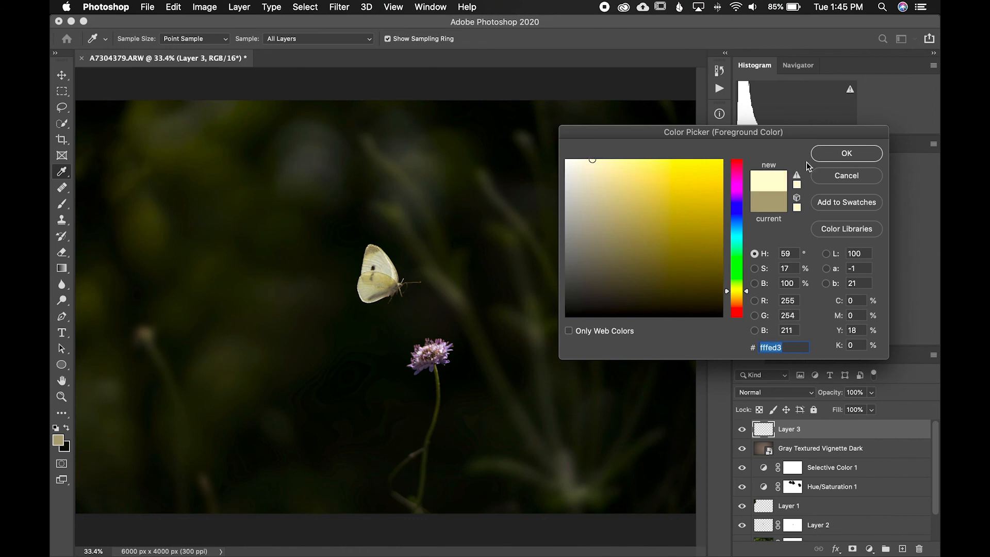
pyautogui.click(850, 154)
# Step: Draw a pale-yellow radial gradient on Layer 3 from outside the photo's upper-right corner towards the butterfly, undoing and redrawing until satisfied
pyautogui.press('super+minus')
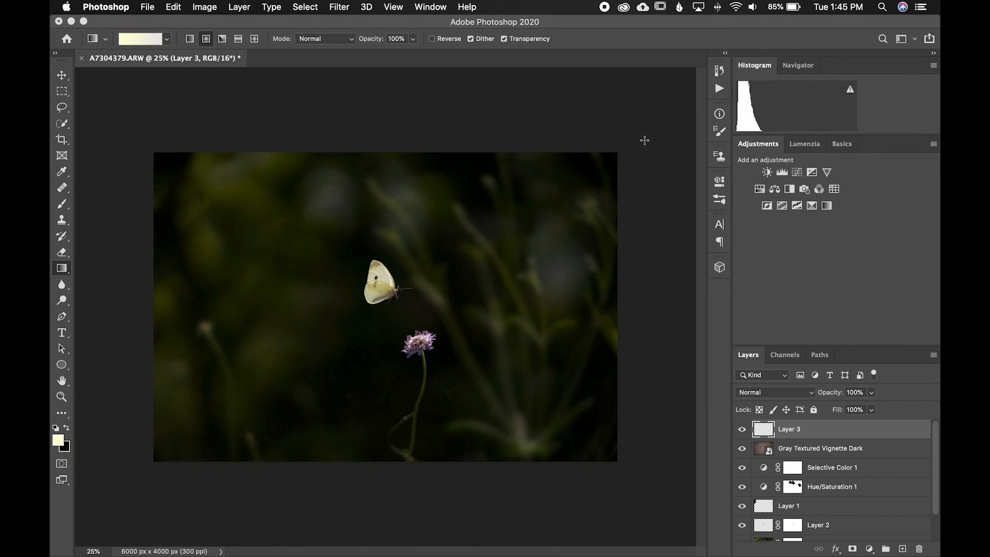
pyautogui.press('super+minus')
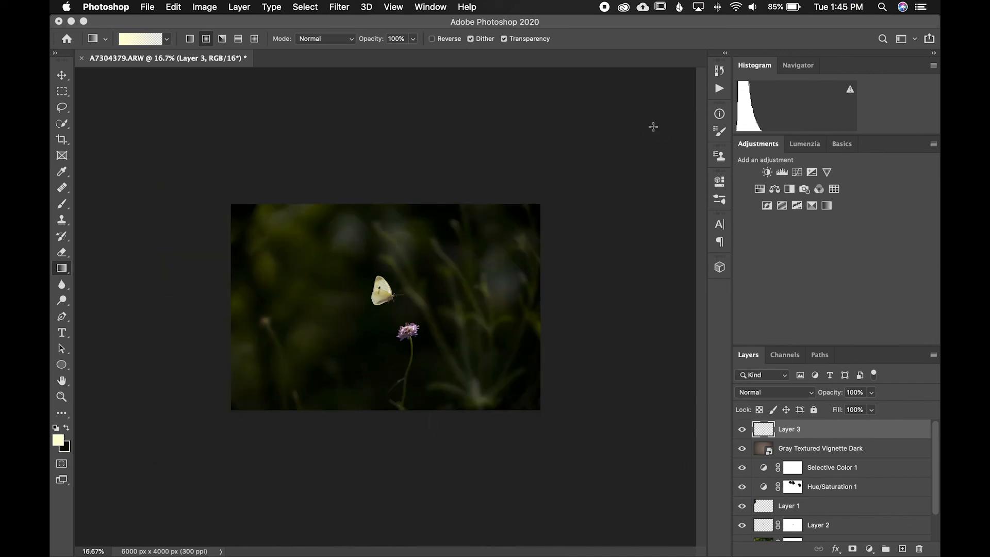
pyautogui.moveTo(664, 139); pyautogui.dragTo(420, 271)
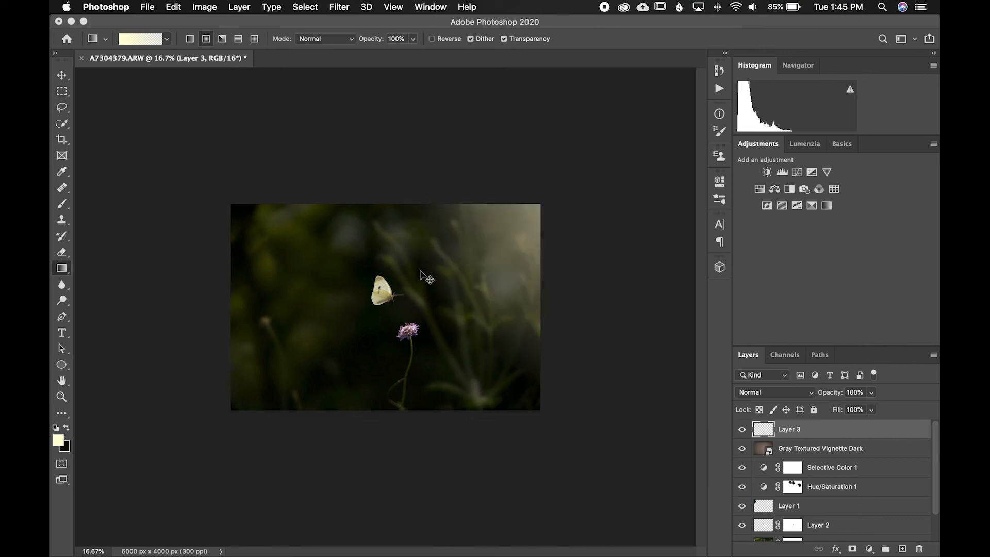
pyautogui.press('super+z')
pyautogui.moveTo(643, 162); pyautogui.dragTo(403, 264)
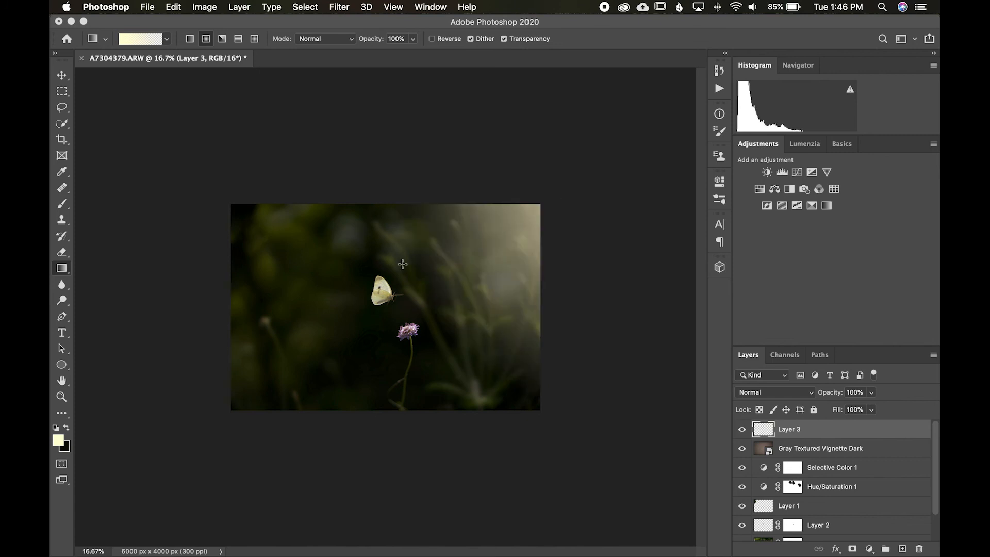
pyautogui.press('super+z')
pyautogui.moveTo(621, 173); pyautogui.dragTo(405, 269)
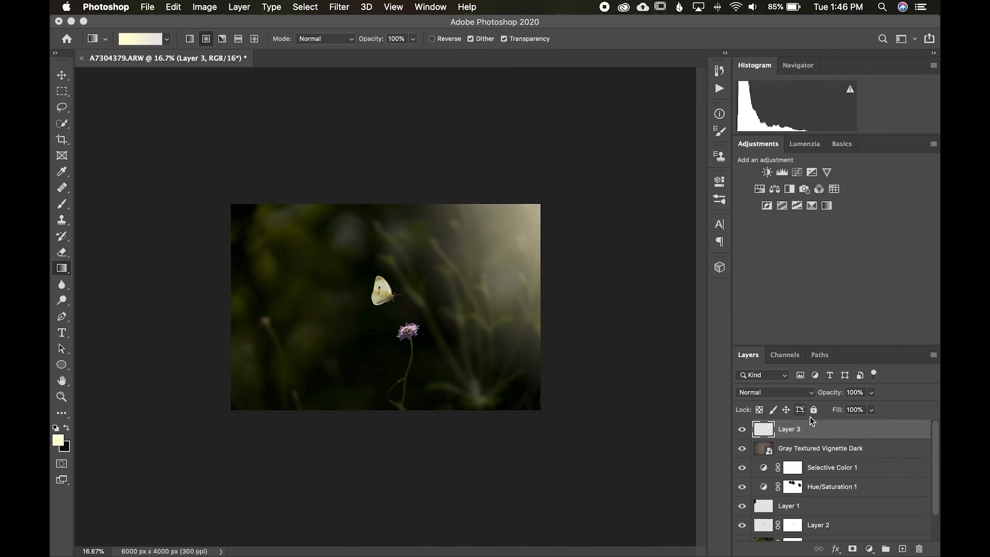
# Step: Set Layer 3's blend mode to Screen and lower its opacity to 79%
pyautogui.click(809, 393)
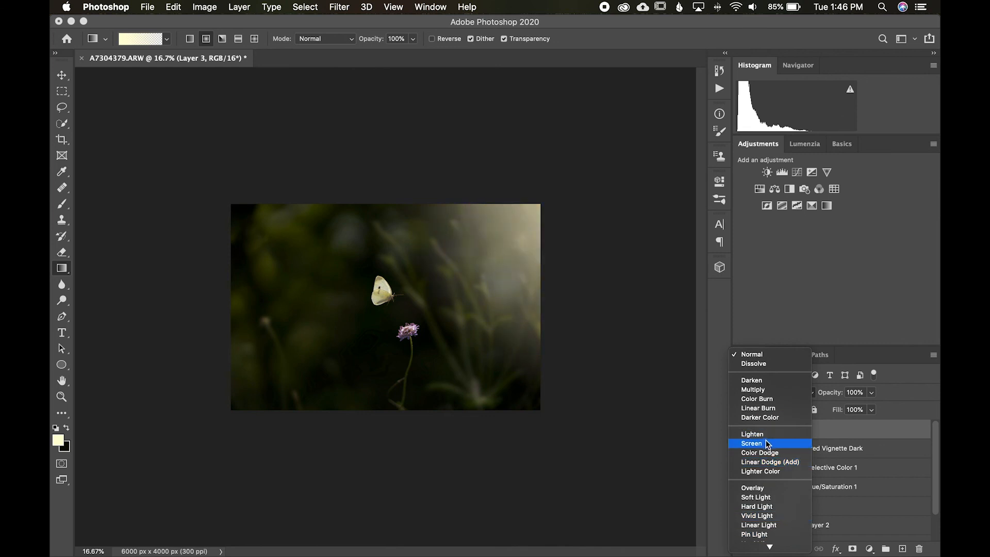
pyautogui.click(767, 444)
pyautogui.click(872, 393)
pyautogui.moveTo(864, 407)
pyautogui.mouseDown()
pyautogui.moveTo(832, 407)
pyautogui.moveTo(883, 407)
pyautogui.moveTo(859, 410)
pyautogui.mouseUp()
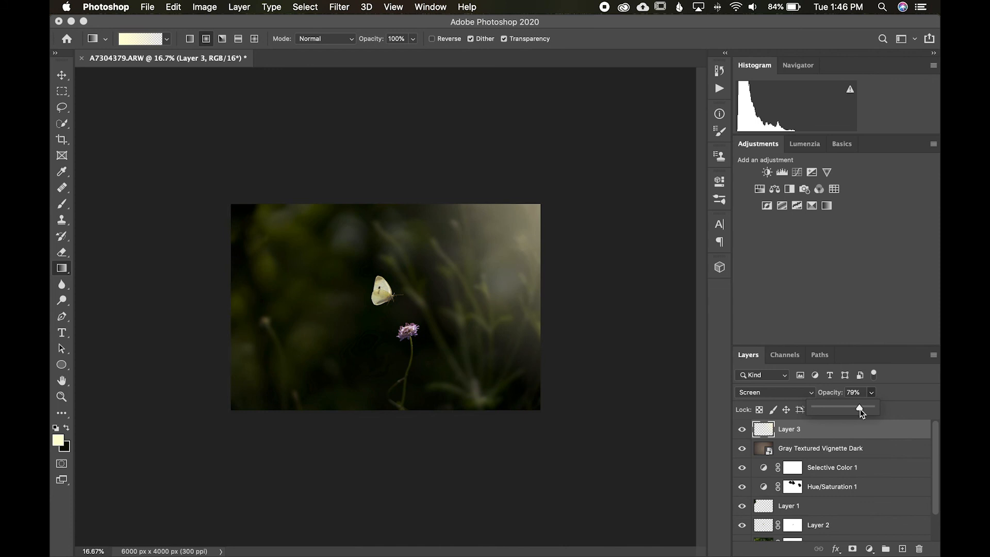
pyautogui.click(873, 400)
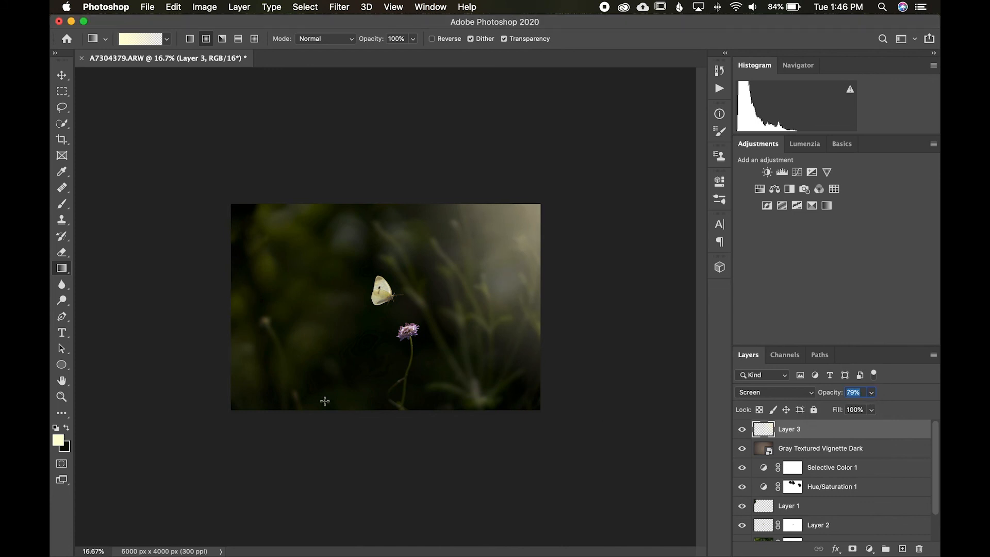
# Step: Add a new top layer and draw a linear gradient on it from beyond the photo's lower-left corner, using a dark colour sampled there
pyautogui.click(902, 549)
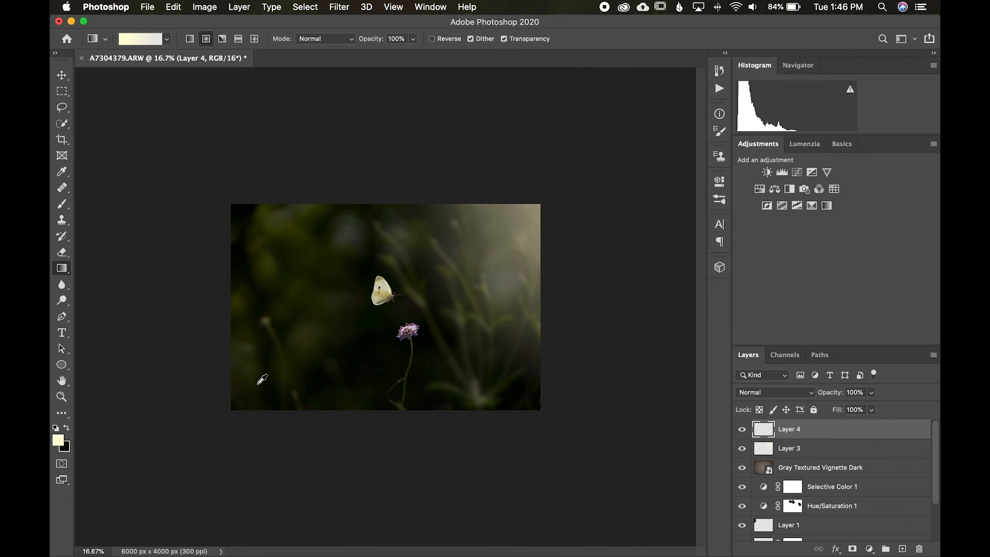
pyautogui.keyDown('alt'); pyautogui.click(246, 391); pyautogui.keyUp('alt')
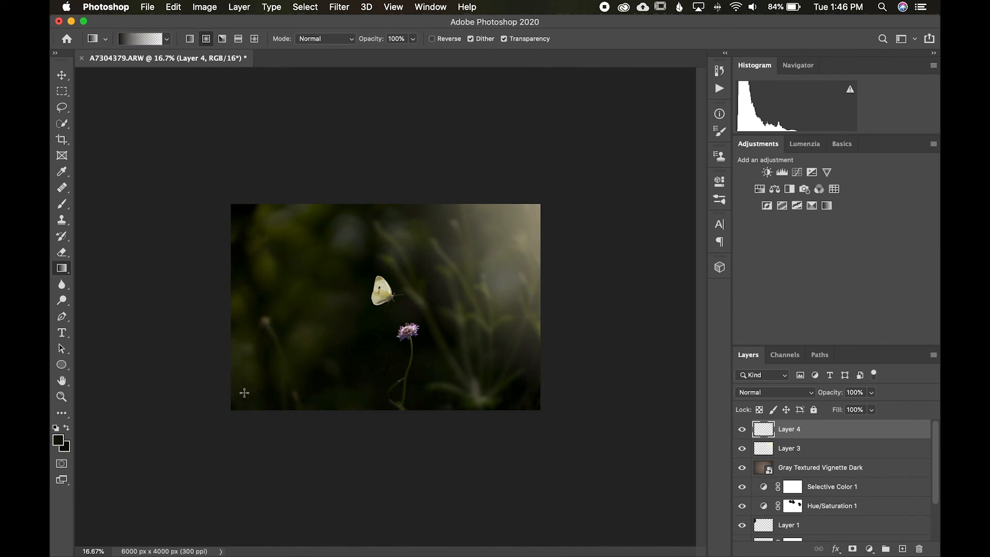
pyautogui.moveTo(216, 420); pyautogui.dragTo(283, 378)
pyautogui.click(190, 40)
pyautogui.moveTo(183, 432); pyautogui.dragTo(356, 328)
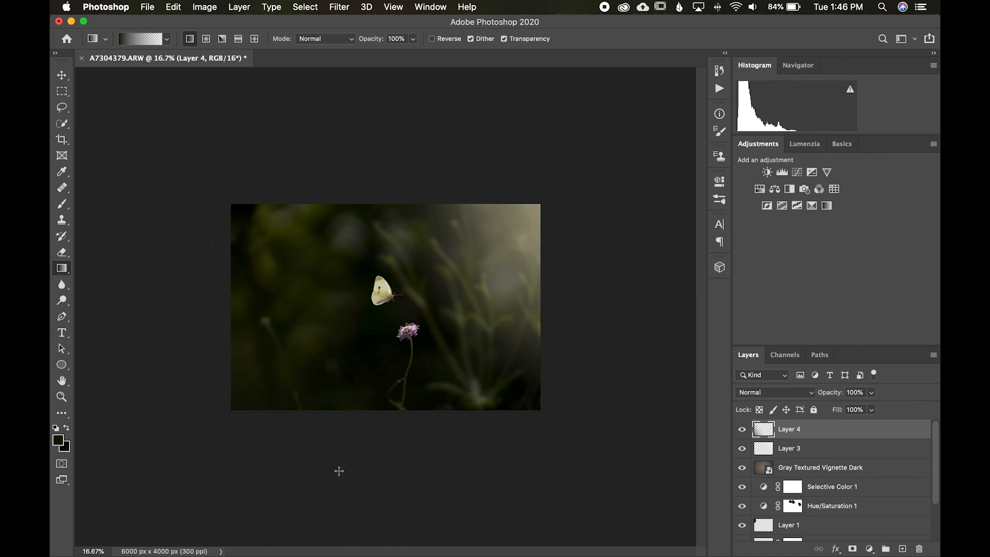
pyautogui.moveTo(178, 427); pyautogui.dragTo(371, 326)
# Step: Set Layer 4's blend mode to Multiply, lower its opacity to about 55%, and toggle its visibility to compare
pyautogui.click(797, 391)
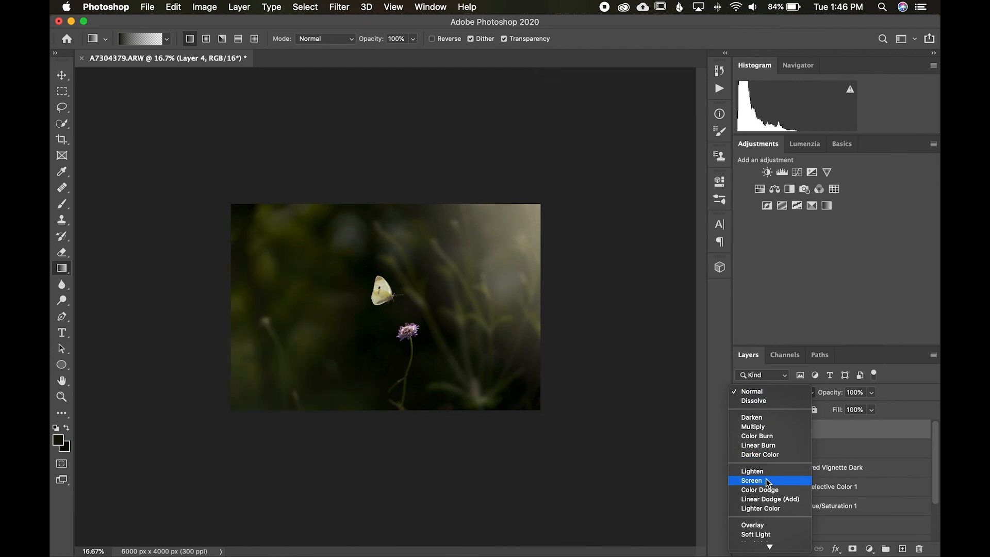
pyautogui.click(772, 431)
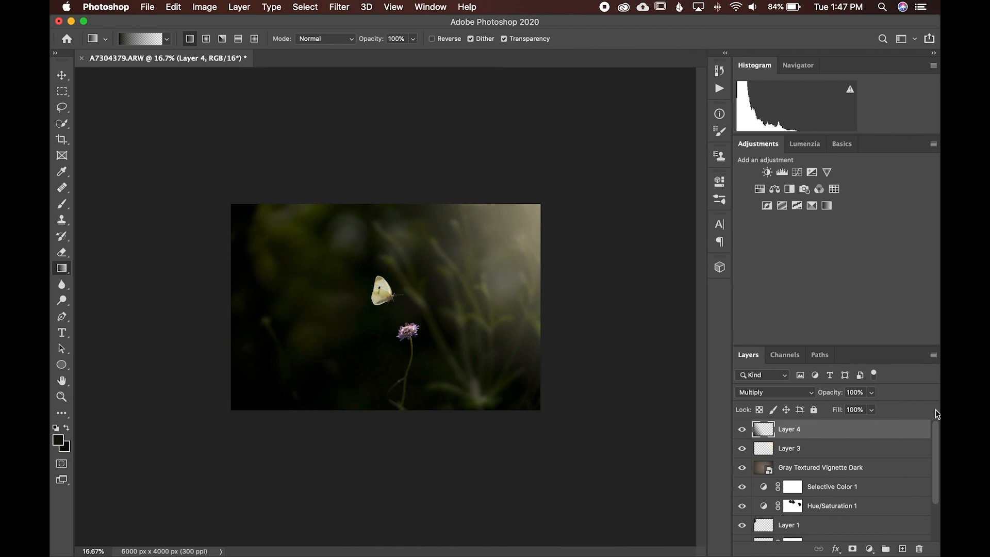
pyautogui.click(872, 392)
pyautogui.moveTo(864, 407); pyautogui.dragTo(858, 407)
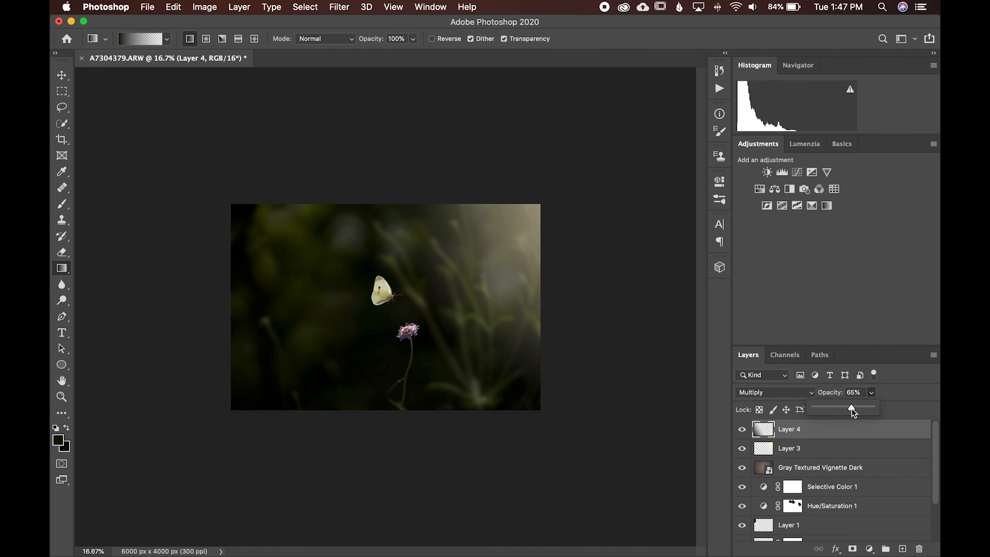
pyautogui.moveTo(842, 410); pyautogui.dragTo(845, 410)
pyautogui.click(871, 392)
pyautogui.click(743, 429)
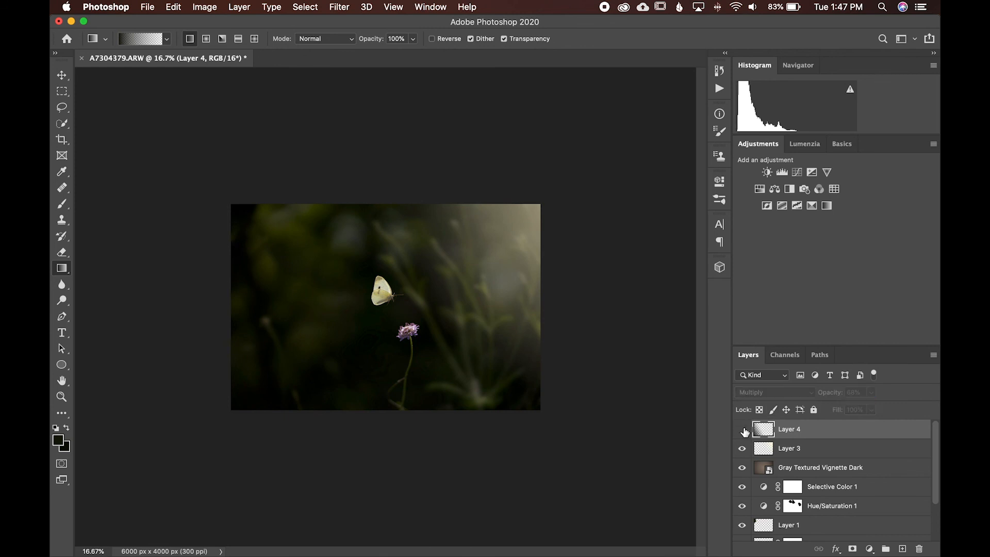
# Step: Toggle Layer 4's visibility repeatedly to compare the photo with and without the darkened lower-left corner
pyautogui.click(743, 429)
pyautogui.click(742, 429)
pyautogui.click(742, 429)
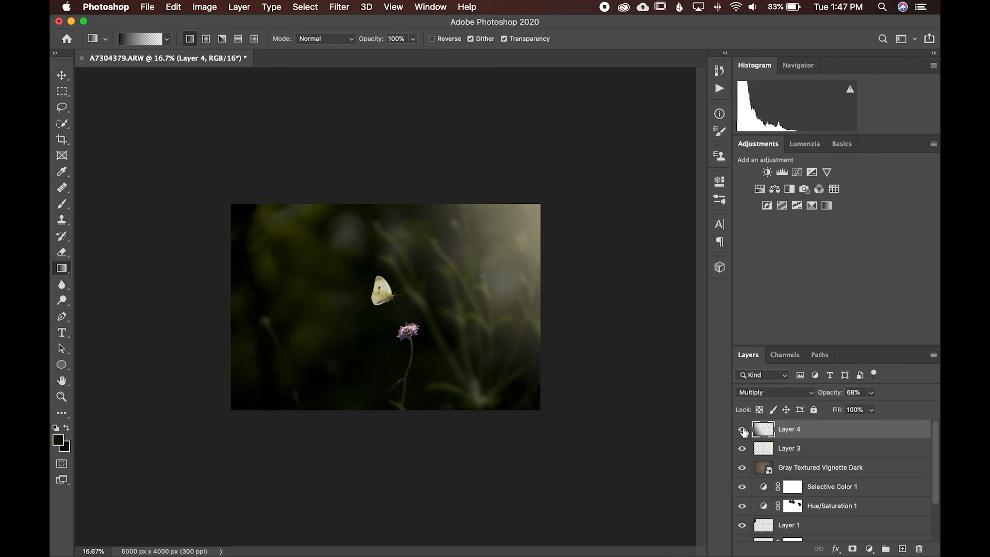
pyautogui.click(743, 429)
pyautogui.click(743, 429)
pyautogui.click(743, 429)
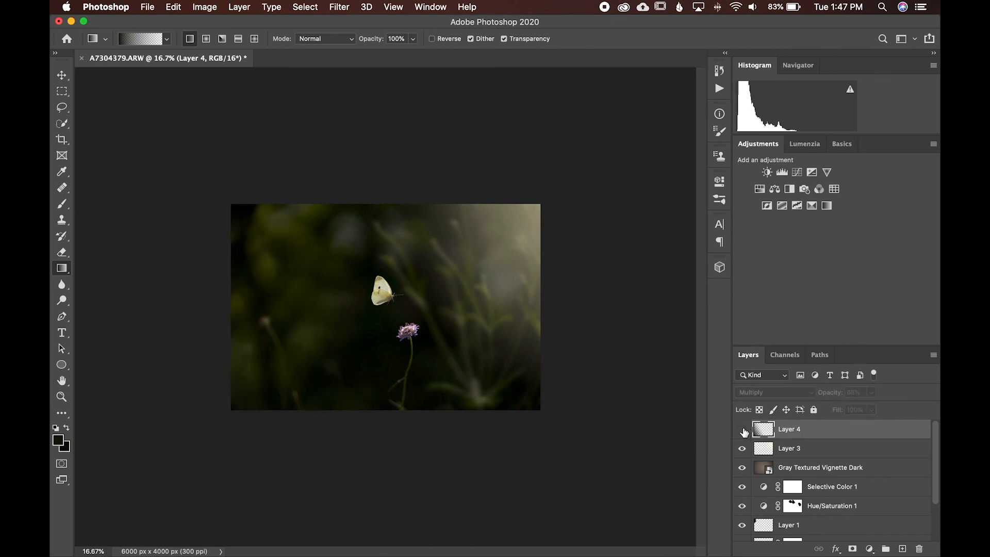
pyautogui.click(743, 429)
# Step: Toggle Layer 3's visibility to compare the warm light effect, and lower the layer's opacity to 68%
pyautogui.click(815, 450)
pyautogui.click(743, 448)
pyautogui.click(743, 449)
pyautogui.click(743, 448)
pyautogui.click(742, 448)
pyautogui.click(871, 392)
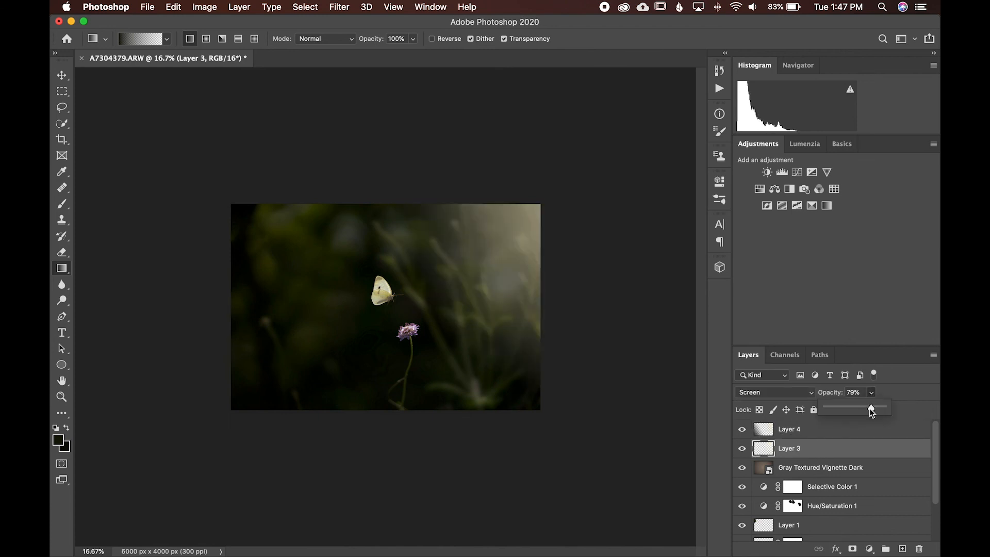
pyautogui.moveTo(865, 409); pyautogui.dragTo(864, 410)
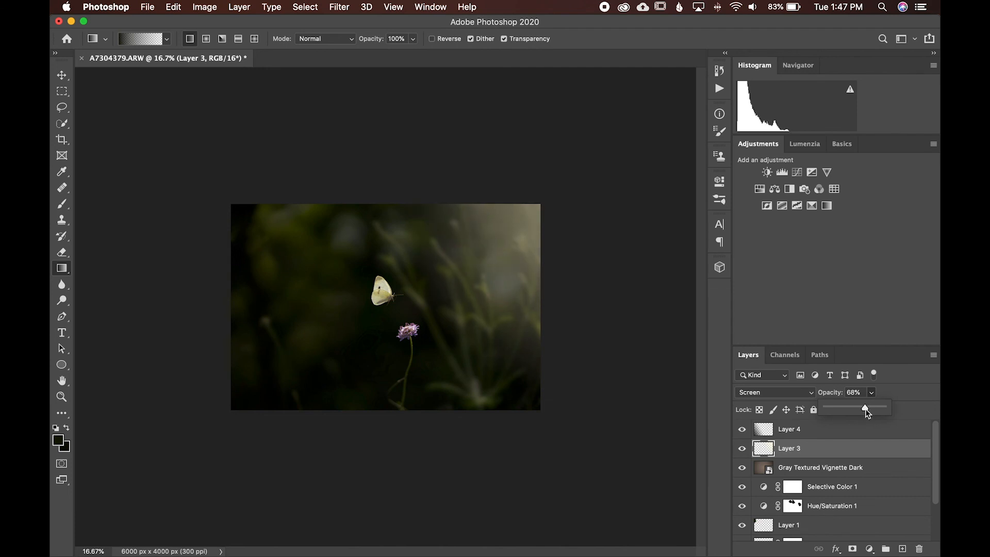
pyautogui.click(874, 393)
pyautogui.click(871, 392)
pyautogui.click(897, 397)
pyautogui.press('super+equal')
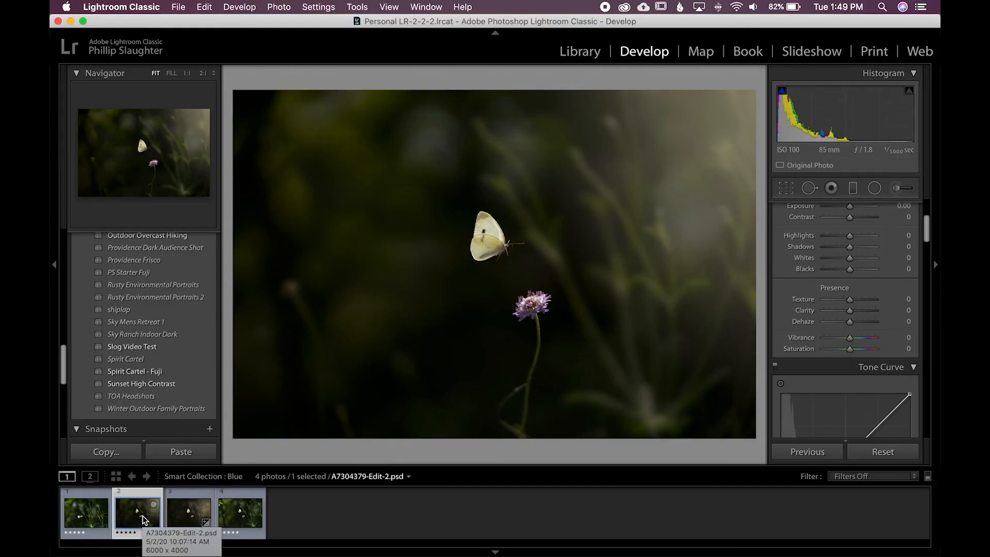
# Step: In Lightroom Classic, set the Temp of A7304379-Edit-2.psd to +8, and try an Exposure of -0.20 before resetting it
pyautogui.scroll(4, 815, 283)
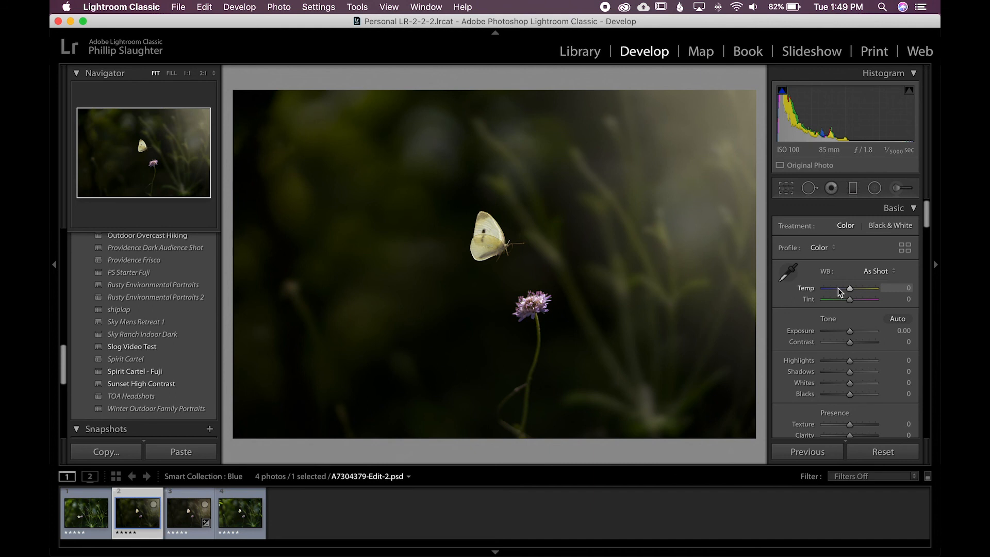
pyautogui.moveTo(851, 288); pyautogui.dragTo(852, 290)
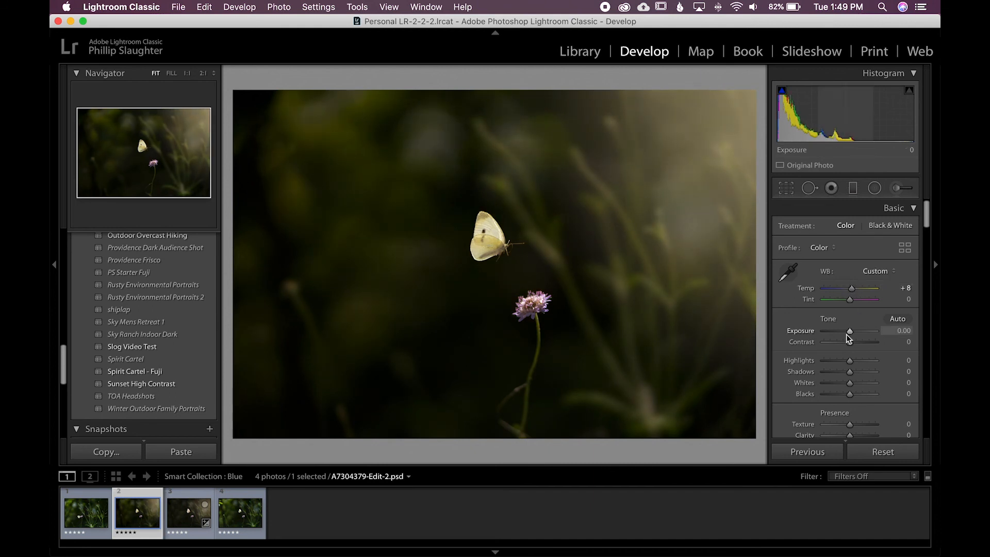
pyautogui.moveTo(847, 331); pyautogui.dragTo(846, 332)
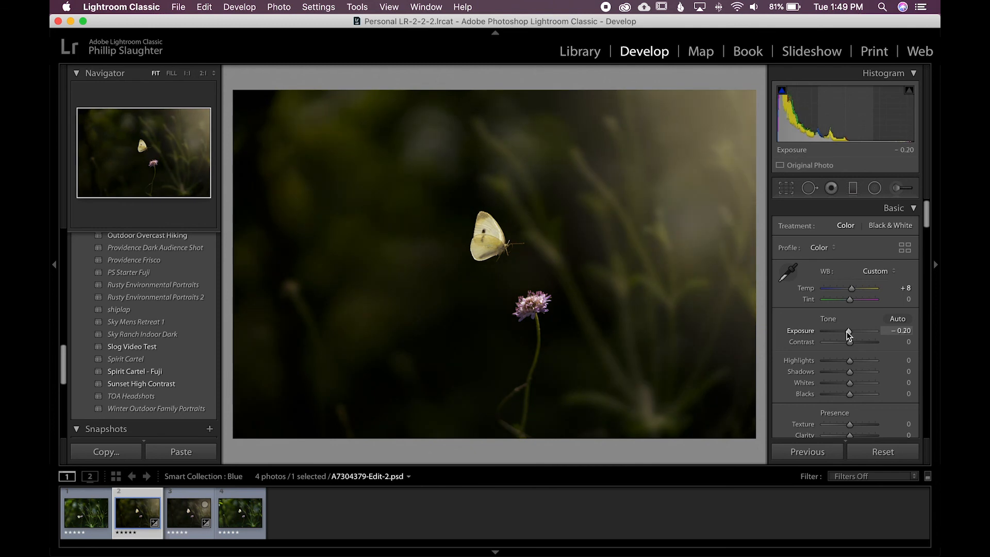
pyautogui.doubleClick(800, 331)
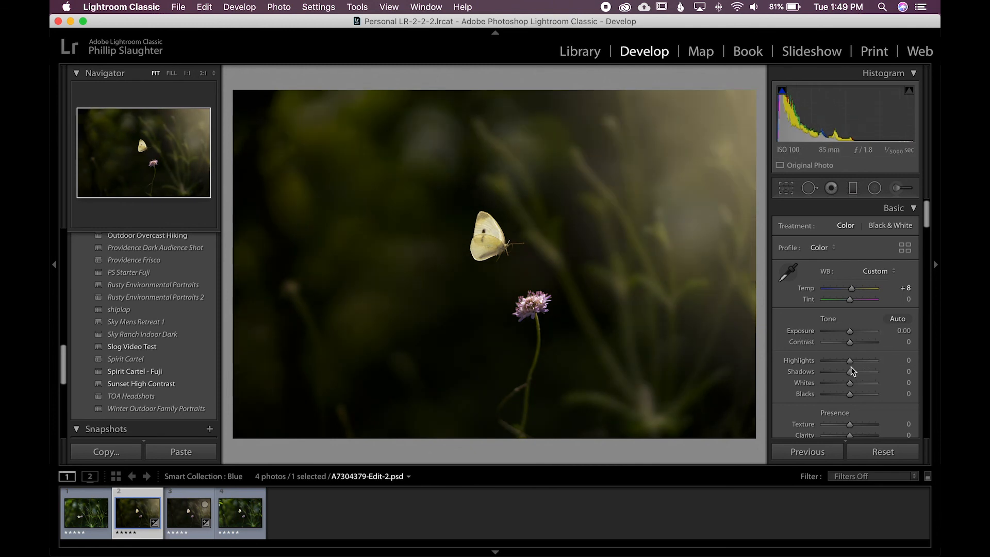
# Step: Fine-tune the photo's highlights, and set Clarity to +6 and Texture to +4
pyautogui.moveTo(850, 361)
pyautogui.mouseDown()
pyautogui.moveTo(837, 363)
pyautogui.moveTo(853, 362)
pyautogui.moveTo(839, 371)
pyautogui.moveTo(847, 370)
pyautogui.mouseUp()
pyautogui.scroll(-5, 822, 356)
pyautogui.scroll(1, 822, 356)
pyautogui.moveTo(851, 266)
pyautogui.mouseDown()
pyautogui.moveTo(855, 255)
pyautogui.moveTo(838, 257)
pyautogui.moveTo(871, 258)
pyautogui.moveTo(851, 261)
pyautogui.mouseUp()
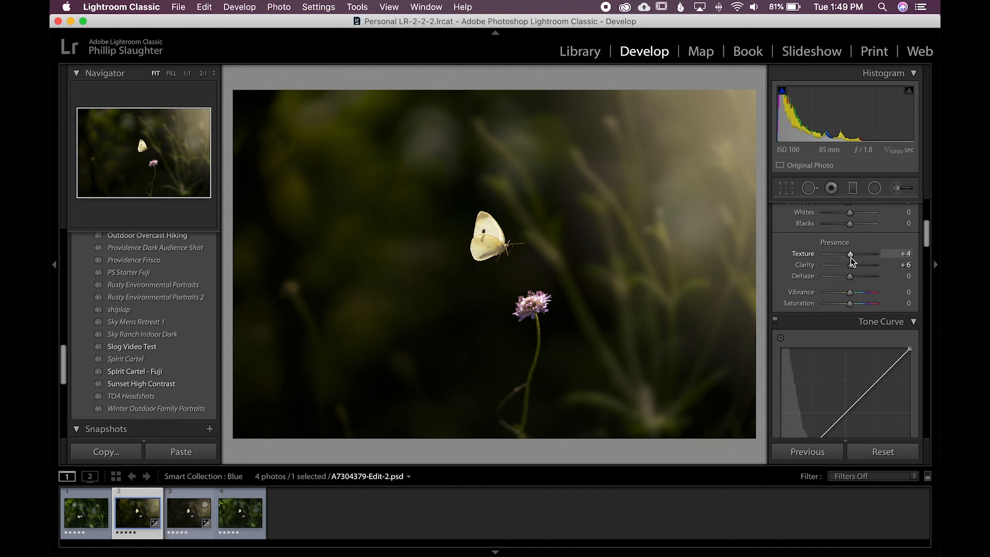
# Step: Sharpen the photo with an Amount of 60, a Radius of 3.0 and a Detail of 50
pyautogui.scroll(-15, 815, 291)
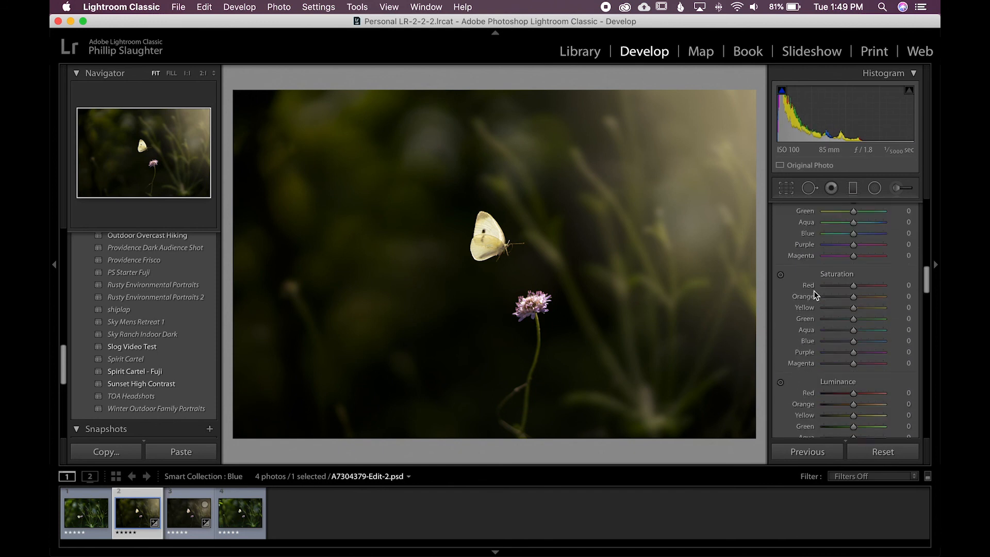
pyautogui.scroll(-15, 815, 290)
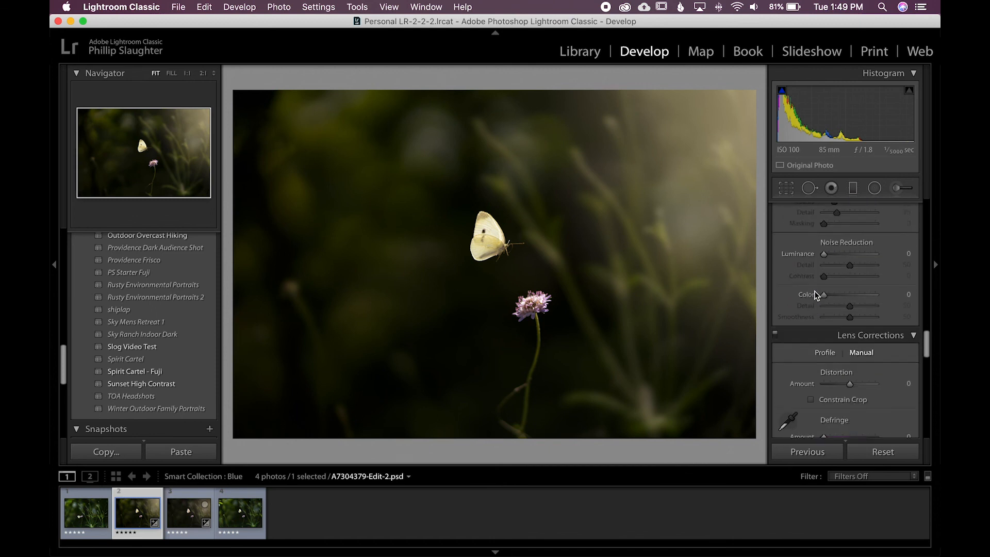
pyautogui.scroll(3, 814, 290)
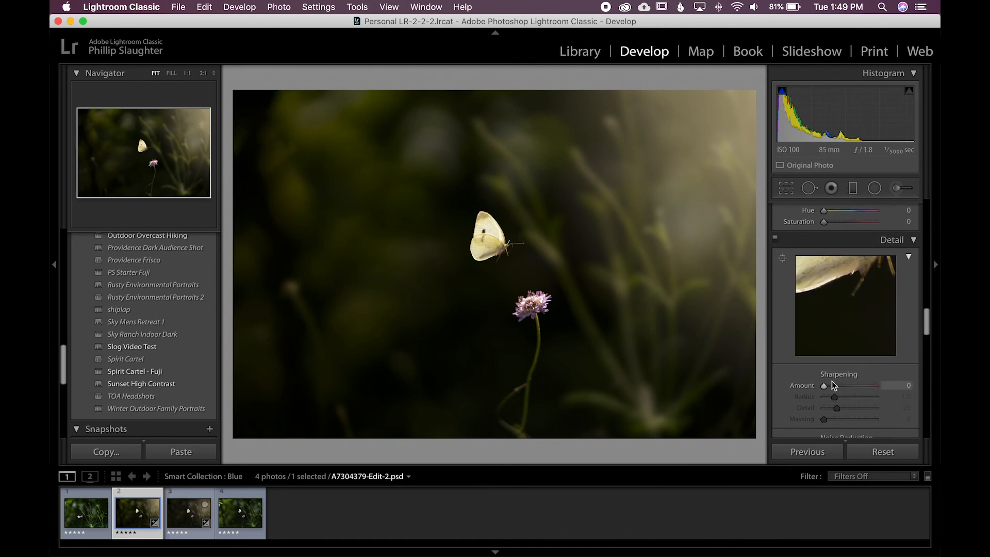
pyautogui.click(849, 386)
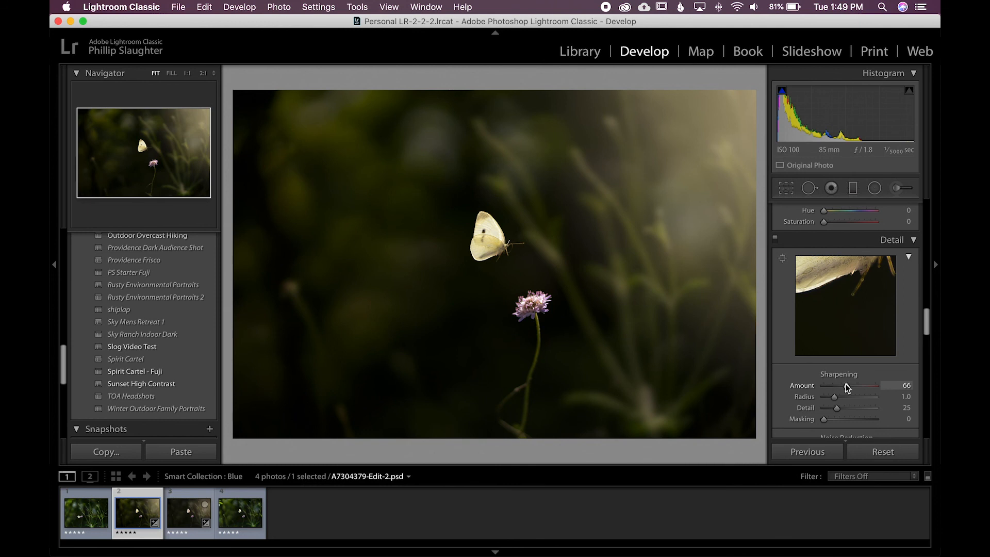
pyautogui.moveTo(847, 385); pyautogui.dragTo(845, 390)
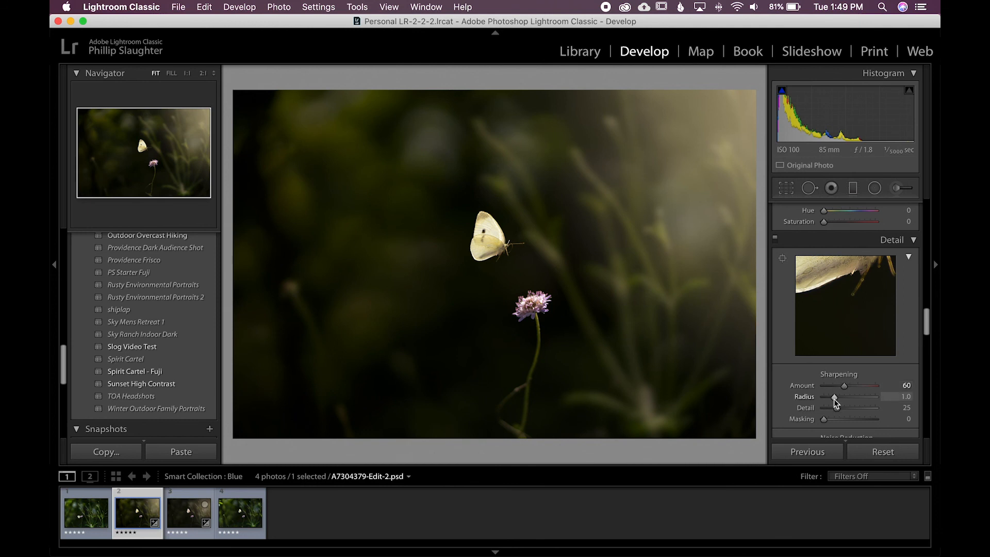
pyautogui.moveTo(834, 397); pyautogui.dragTo(851, 407)
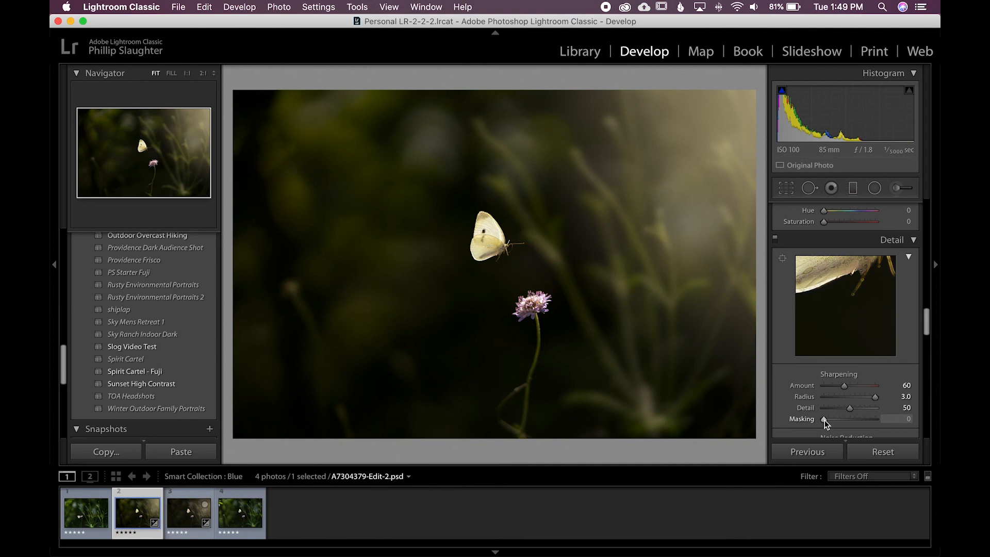
# Step: Set the sharpening Masking to 70 while previewing the mask, limiting sharpening to the butterfly and flower edges
pyautogui.press('alt')
pyautogui.keyDown('alt'); pyautogui.click(824, 420); pyautogui.keyUp('alt')
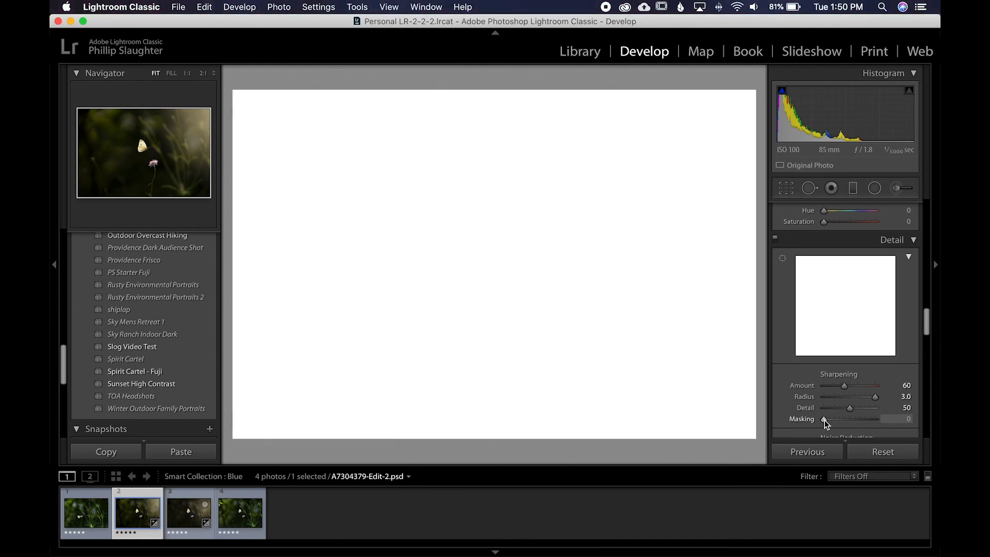
pyautogui.moveTo(825, 420); pyautogui.dragTo(860, 420)
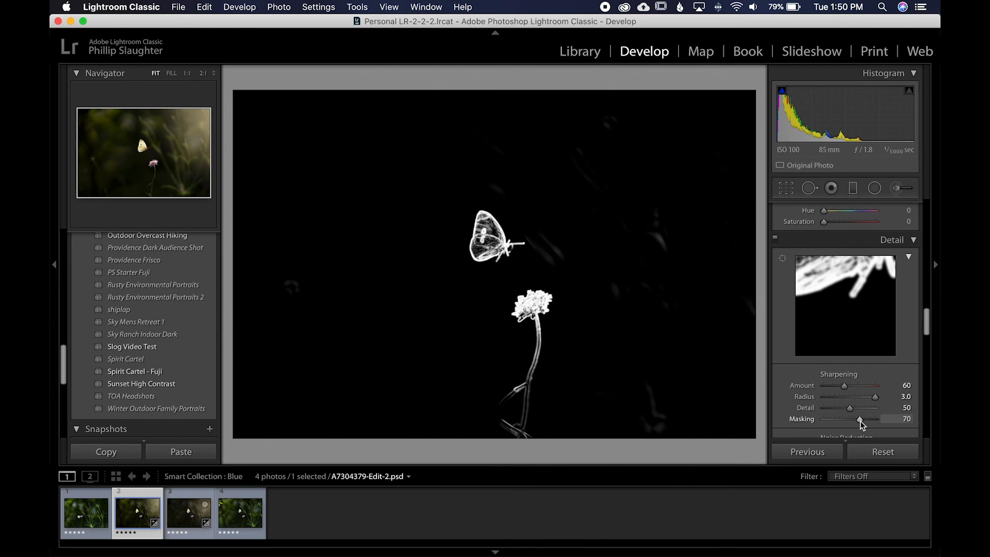
pyautogui.moveTo(861, 420); pyautogui.dragTo(860, 421)
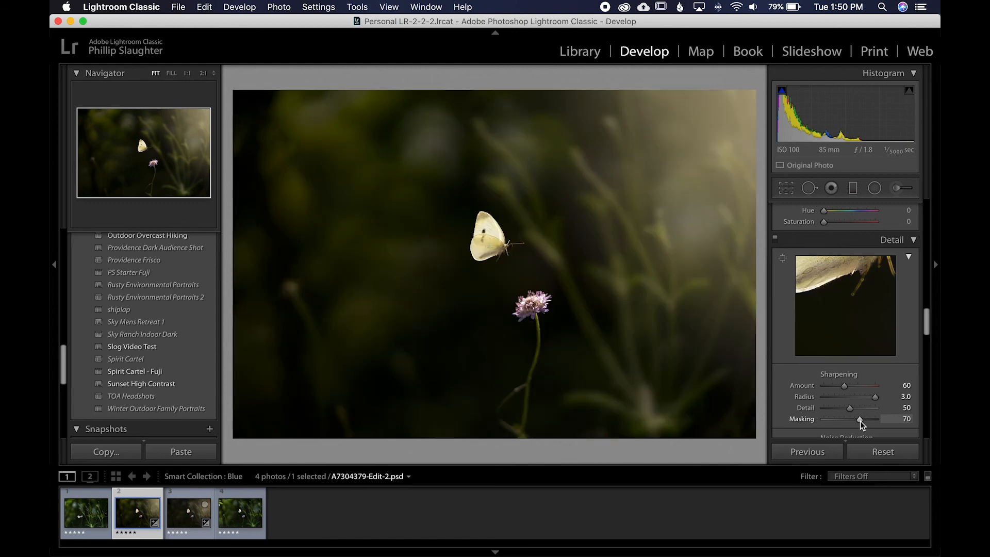
# Step: Inspect the butterfly up close and reduce the sharpening Amount to 53
pyautogui.click(501, 255)
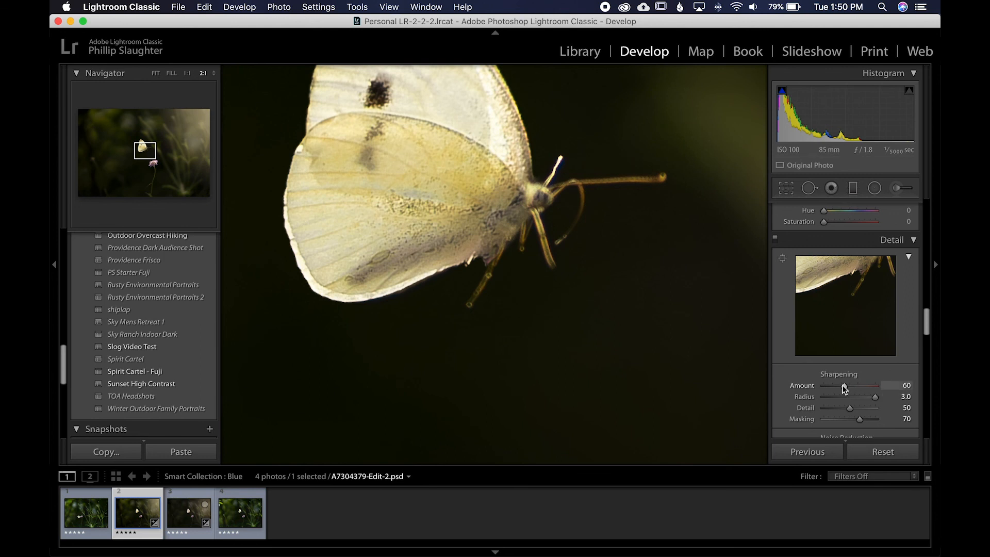
pyautogui.moveTo(843, 386); pyautogui.dragTo(840, 386)
pyautogui.click(511, 249)
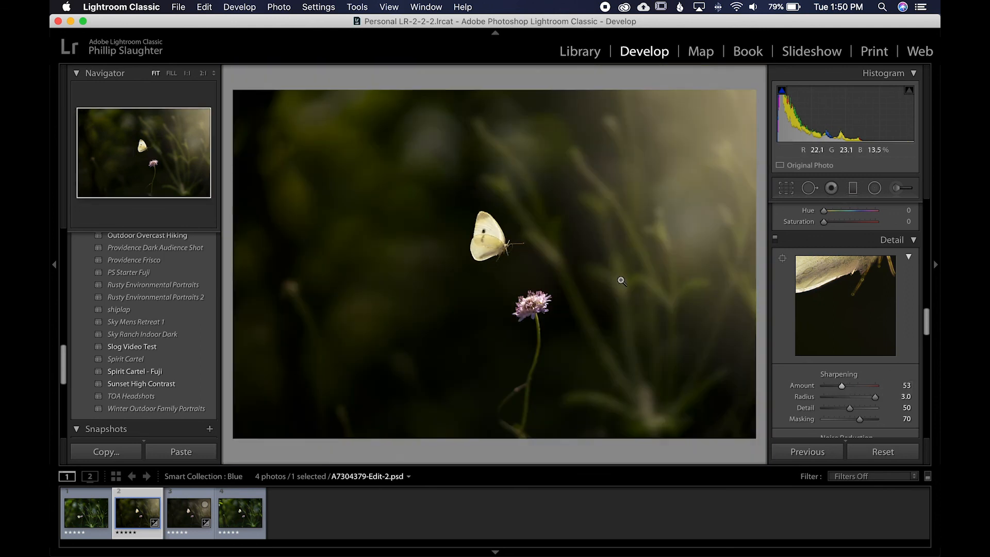
# Step: Try a post-crop vignette on the photo and reset its Amount to 0
pyautogui.scroll(-10, 784, 311)
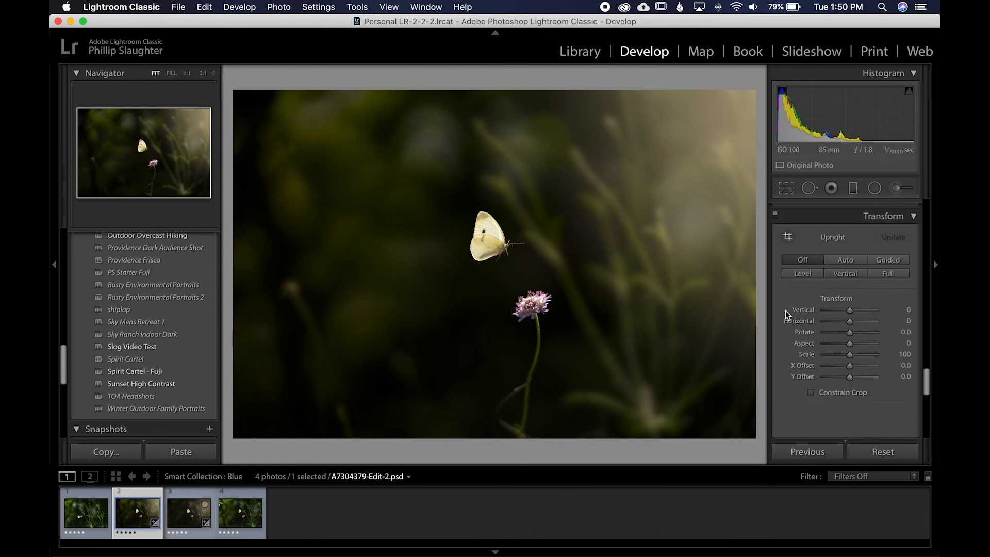
pyautogui.scroll(-3, 787, 311)
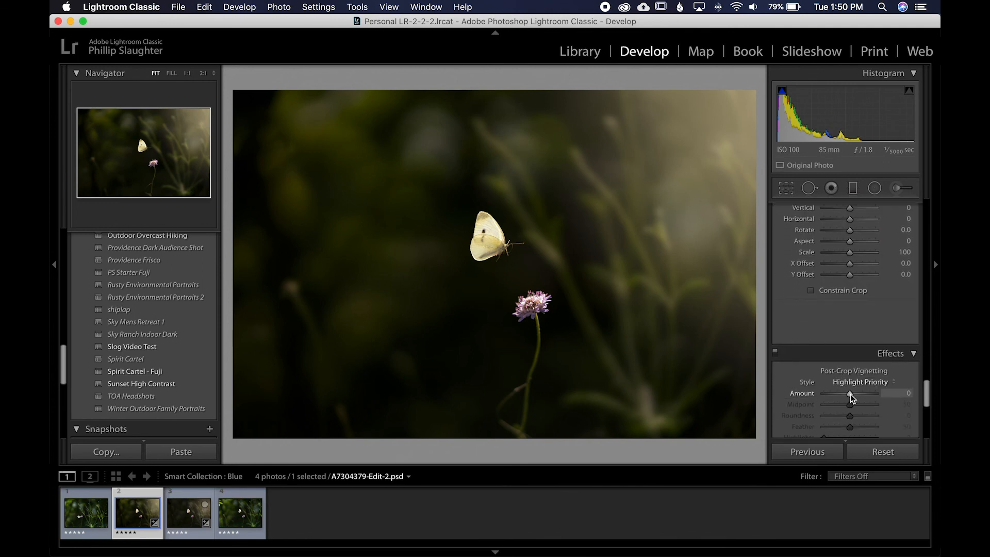
pyautogui.moveTo(849, 394); pyautogui.dragTo(849, 394)
pyautogui.doubleClick(809, 394)
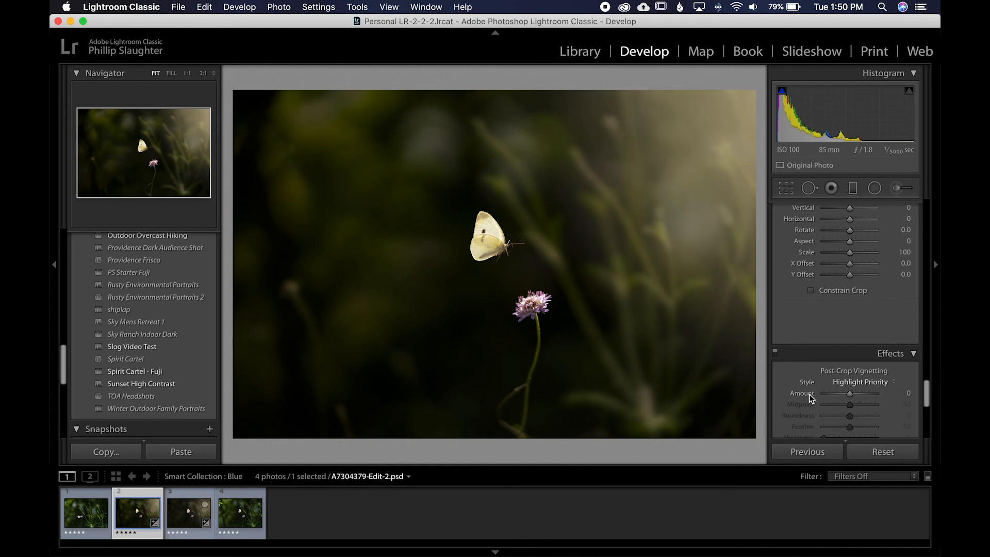